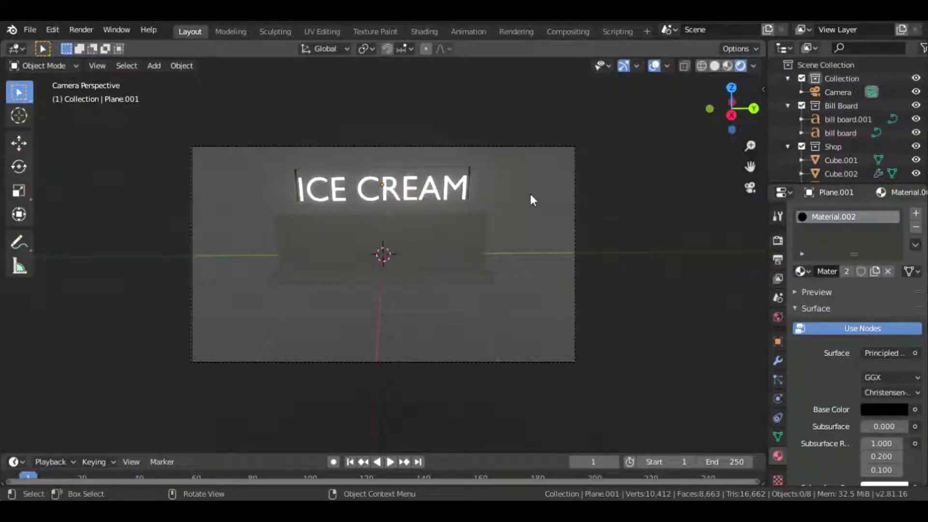
- Orbit out of camera view for a free look around the glowing ICE CREAM sign
middle_click_drag(530, 200, 530, 200)
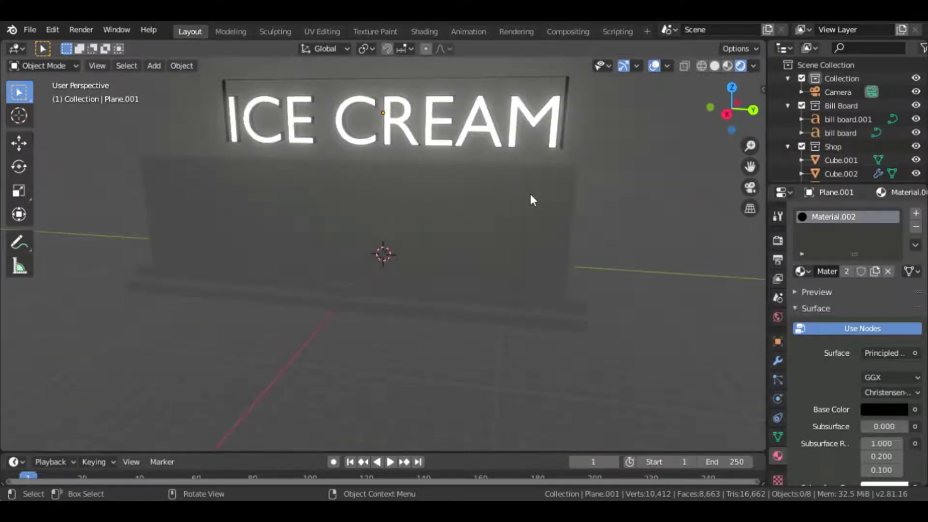
- Switch the viewport to solid shading and orbit around the shop
key("z")
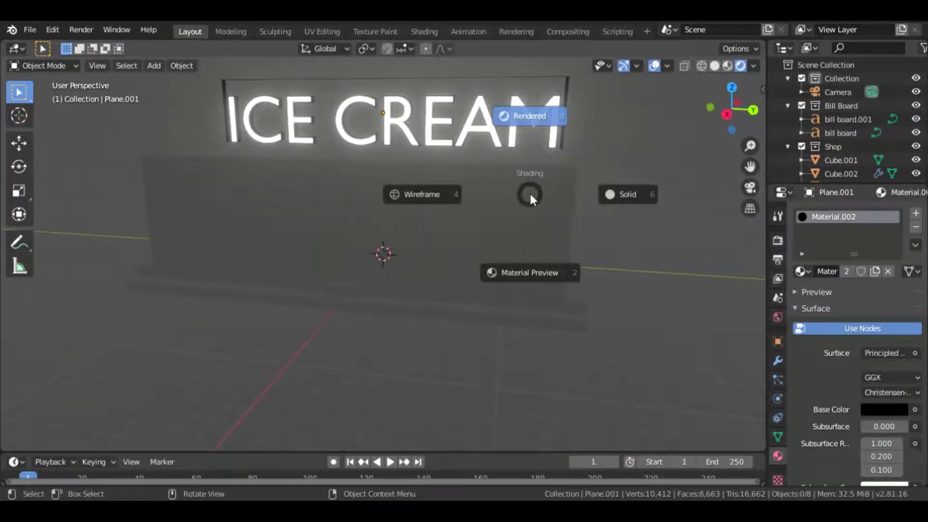
left_click(608, 198)
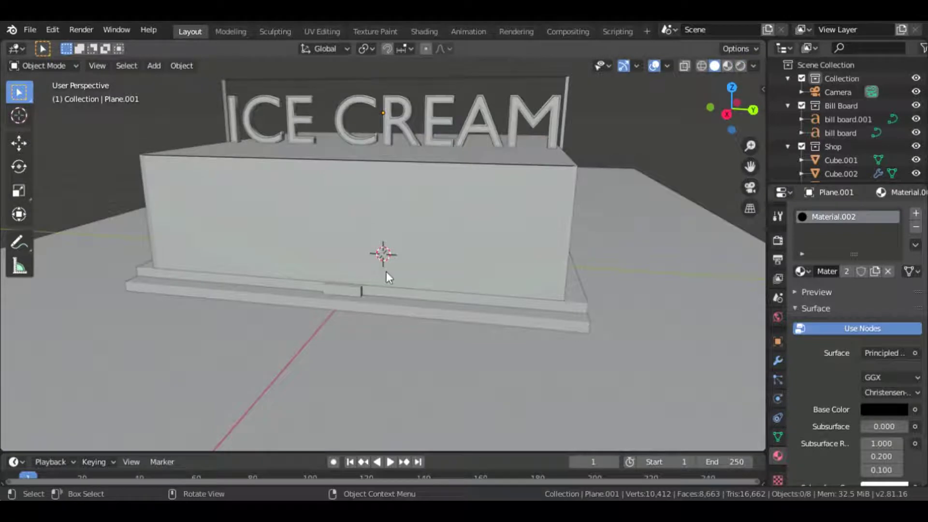
middle_click_drag(386, 272, 386, 272)
- Add a new mesh cube to the scene
key("shift+a")
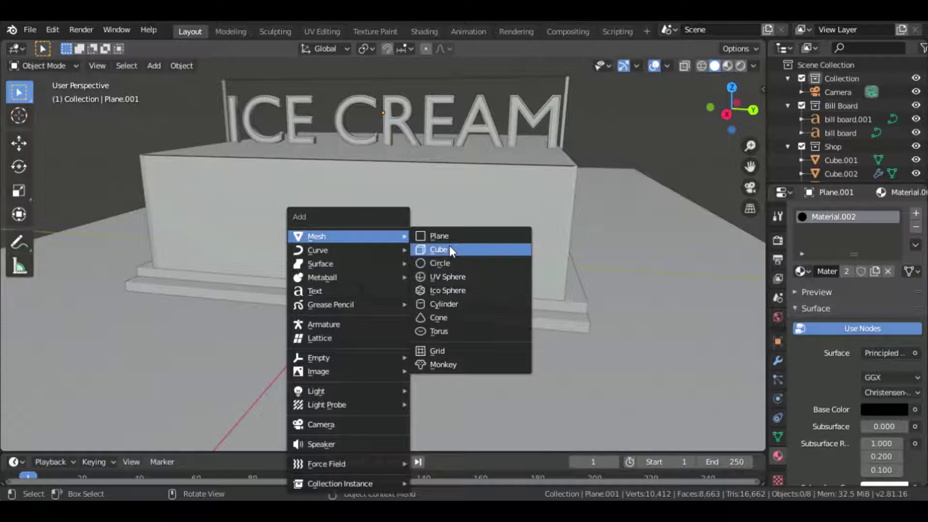
left_click(450, 245)
key("KP_6")
scroll(379, 314, "up", 1)
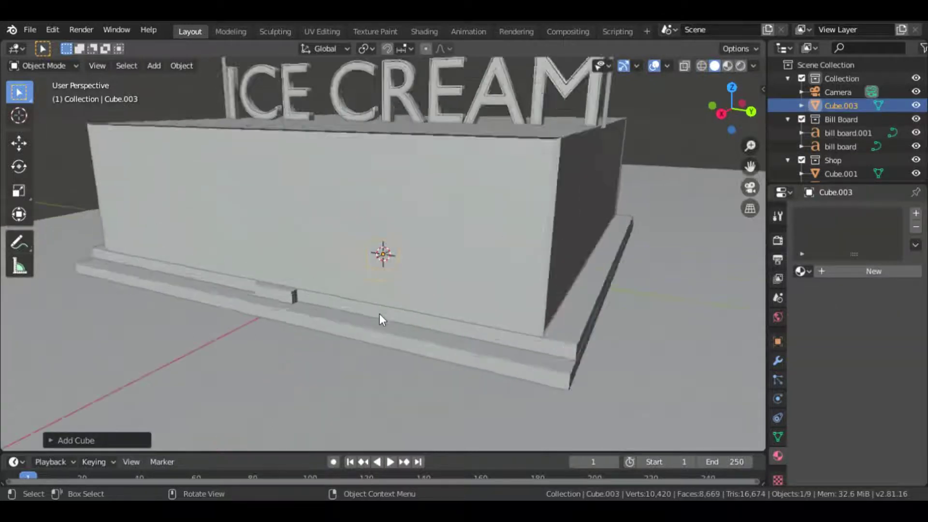
scroll(379, 314, "up", 5)
scroll(379, 314, "down", 7)
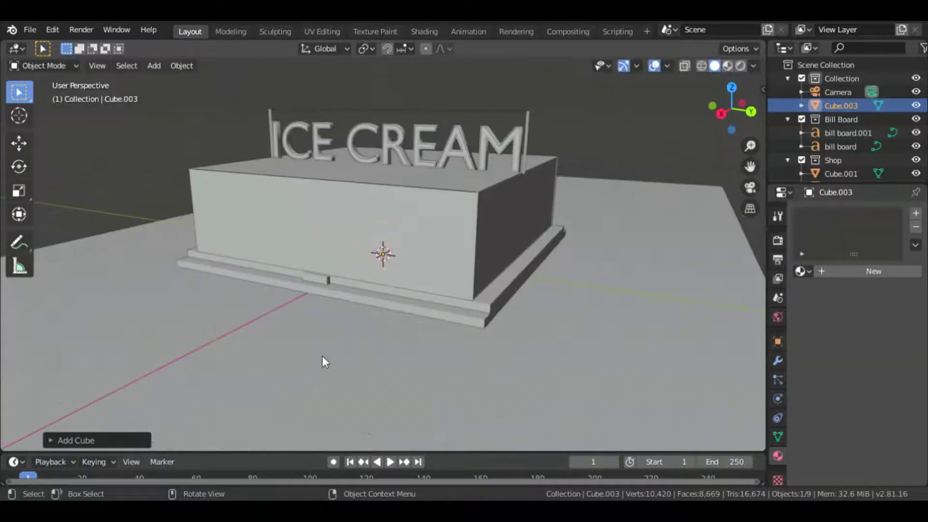
- Move the cube out along X in front of the shop and raise it 1 m
key("g")
key("x")
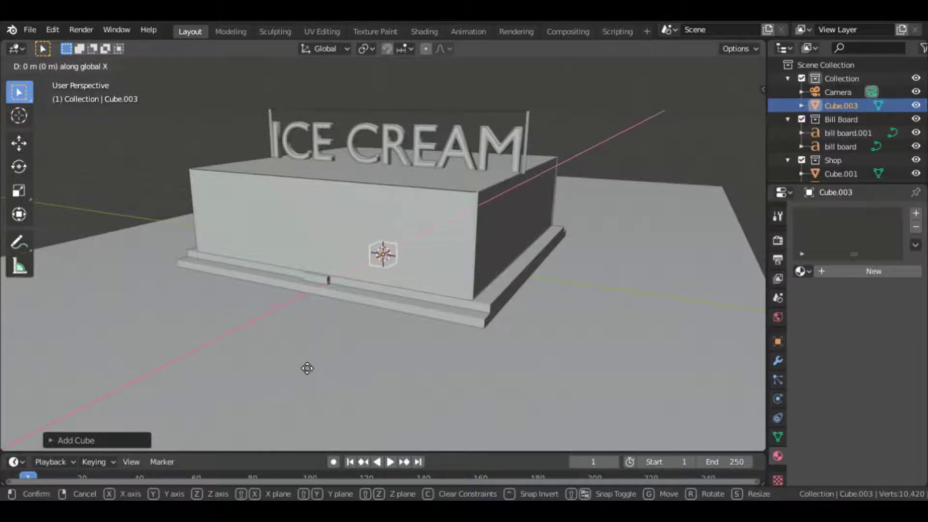
left_click(190, 417)
key("KP_4")
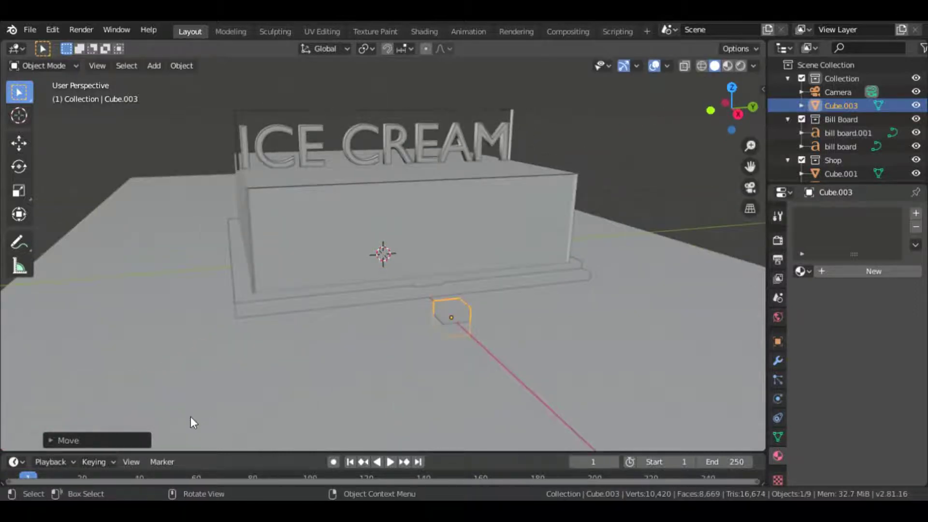
key("g")
key("z")
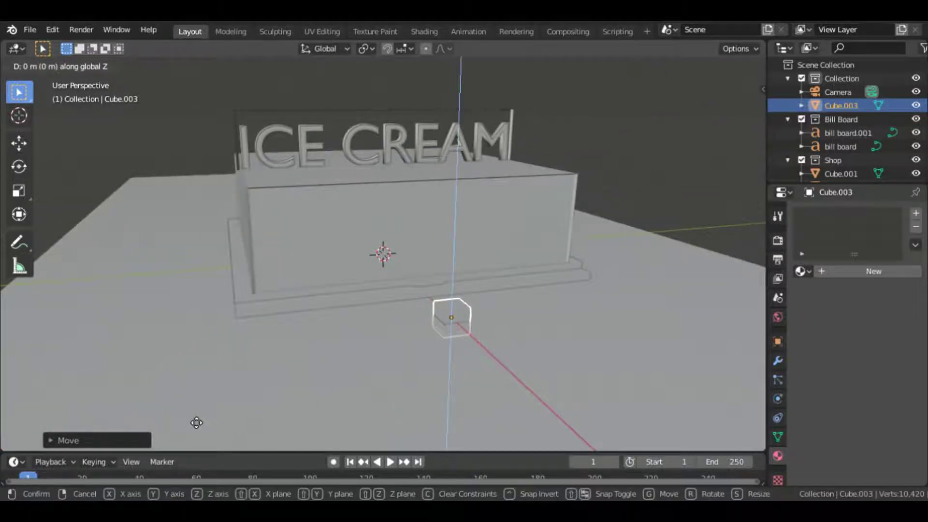
type("1")
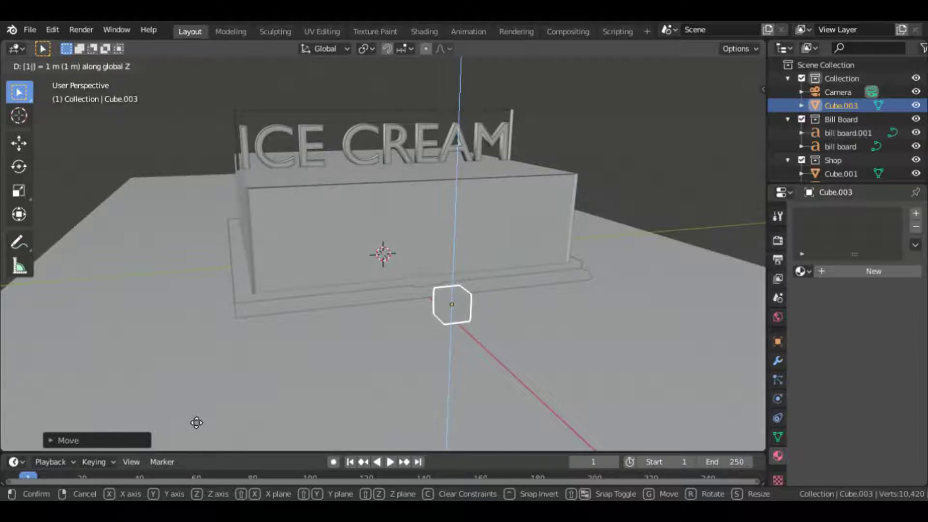
type("z")
key("Return")
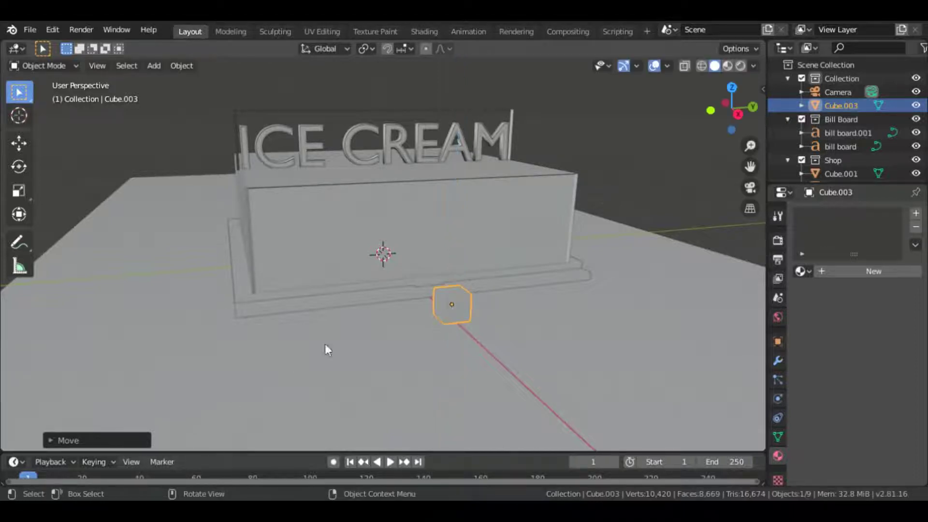
middle_click_drag(442, 317, 489, 338)
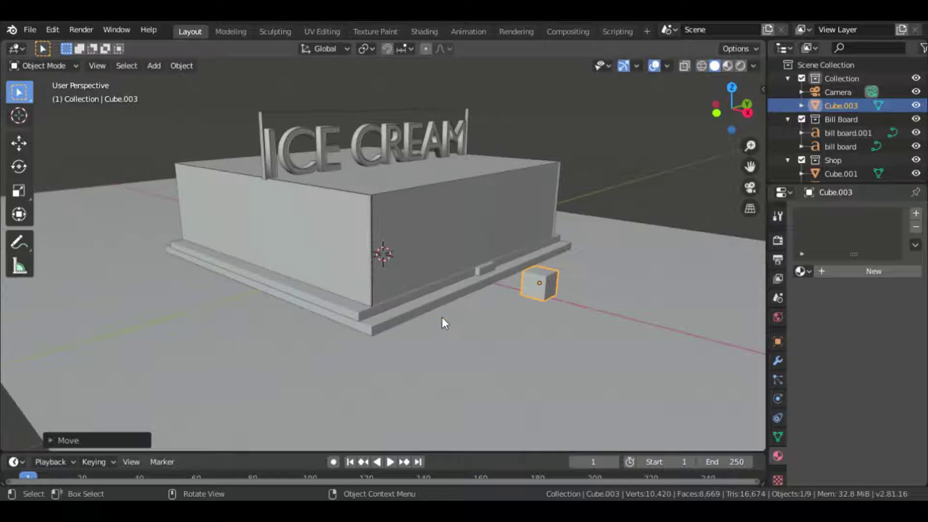
- Hide the ground plane in the Outliner
left_click(504, 306)
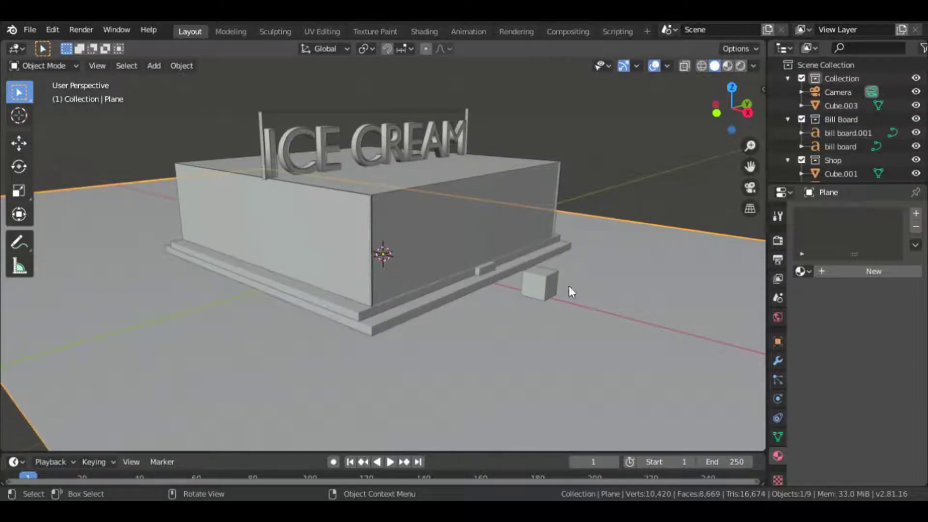
scroll(834, 149, "down", 3)
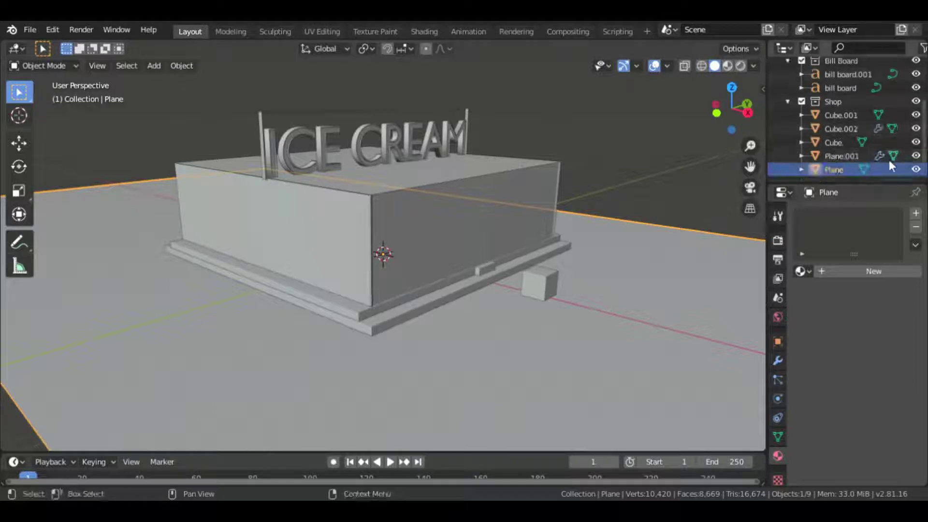
left_click(916, 169)
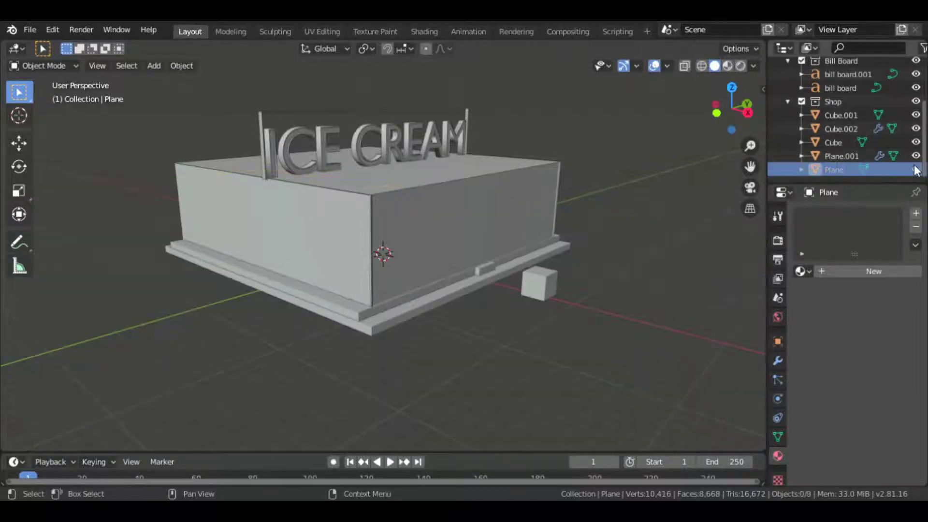
- Select the small cube and switch to Right Orthographic view
left_click(535, 285)
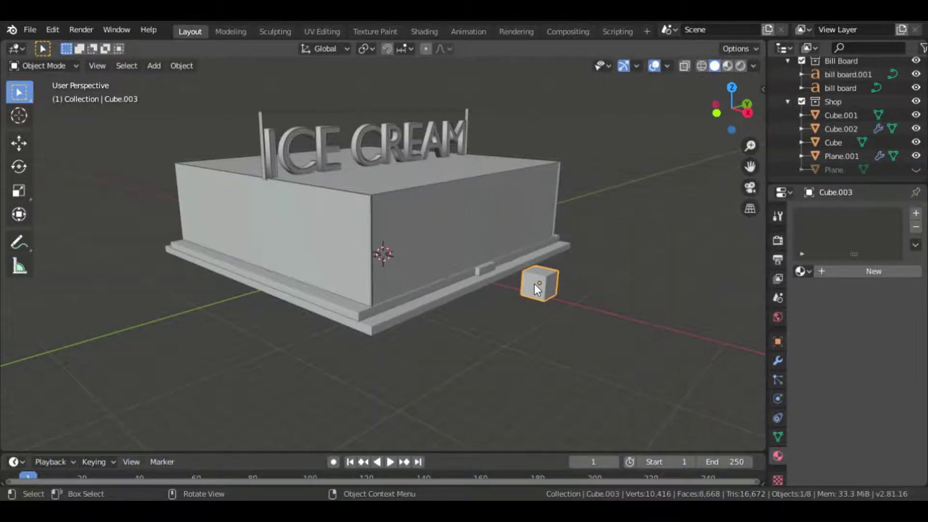
middle_click_drag(534, 283, 532, 281)
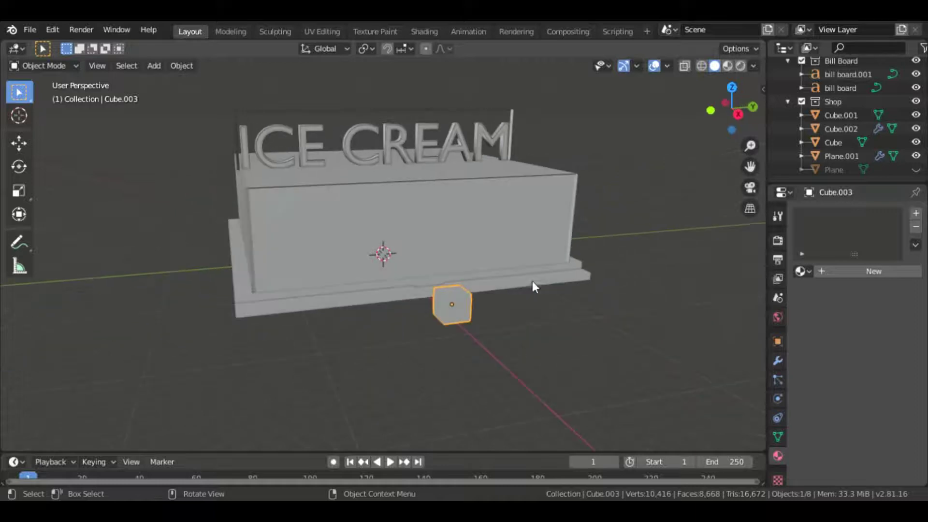
left_click(738, 115)
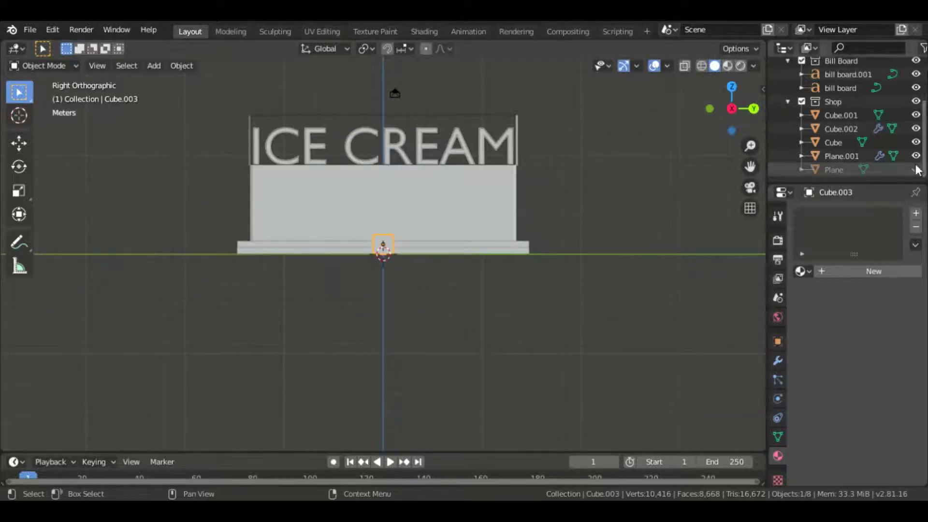
- Hide the Shop collection and put the cube into Edit Mode
left_click(917, 102)
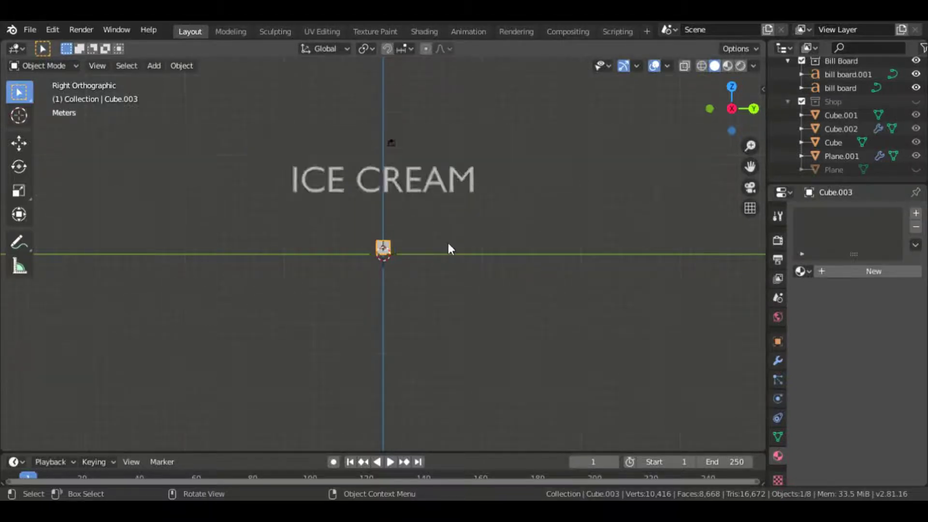
scroll(448, 243, "up", 6)
key("Tab")
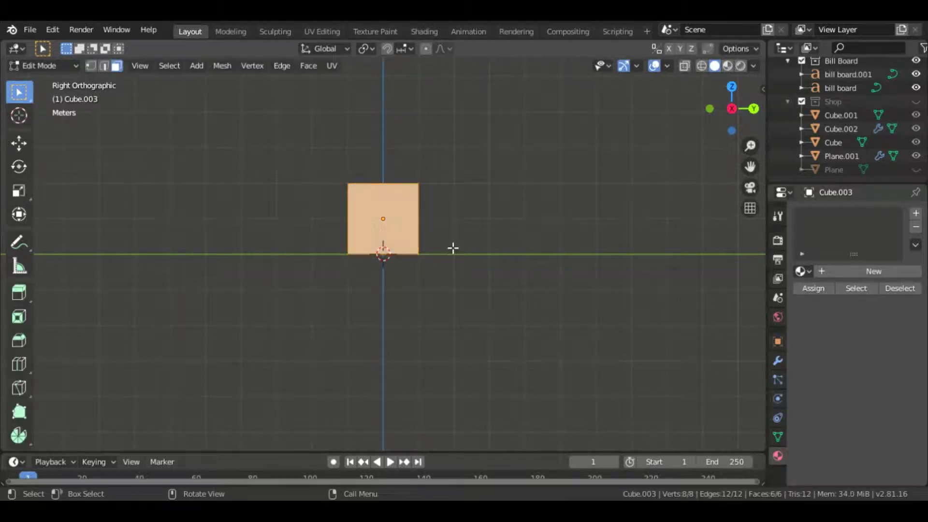
middle_click_drag(453, 248, 451, 249)
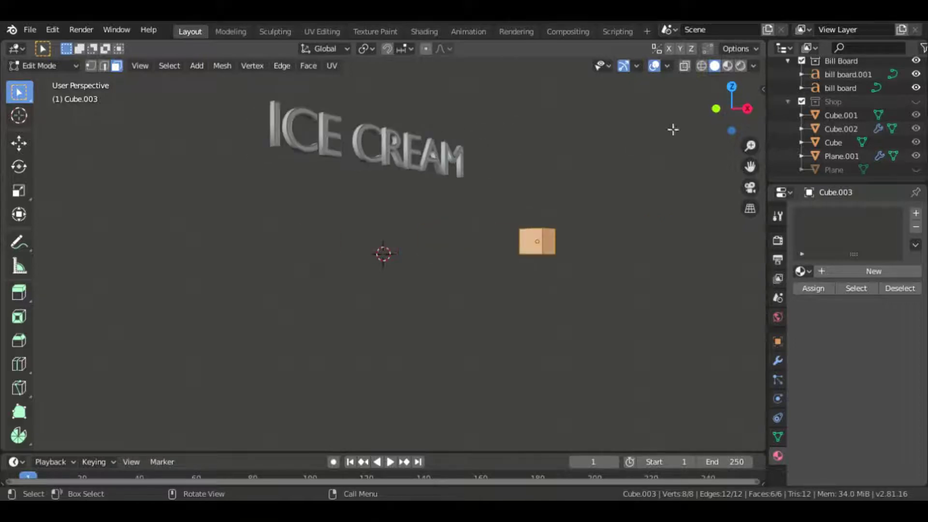
left_click_drag(717, 108, 578, 242)
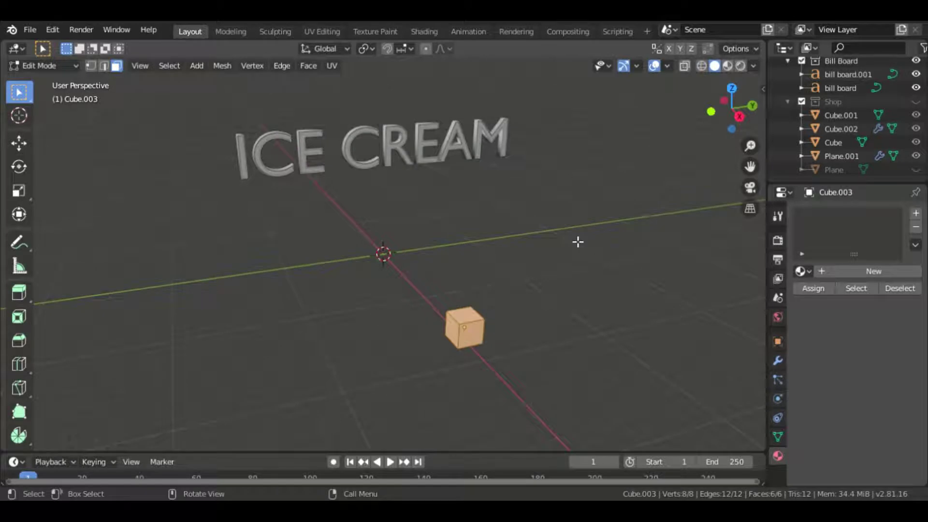
- Scale the cube slightly narrower along X, then show the Shop collection again
key("s")
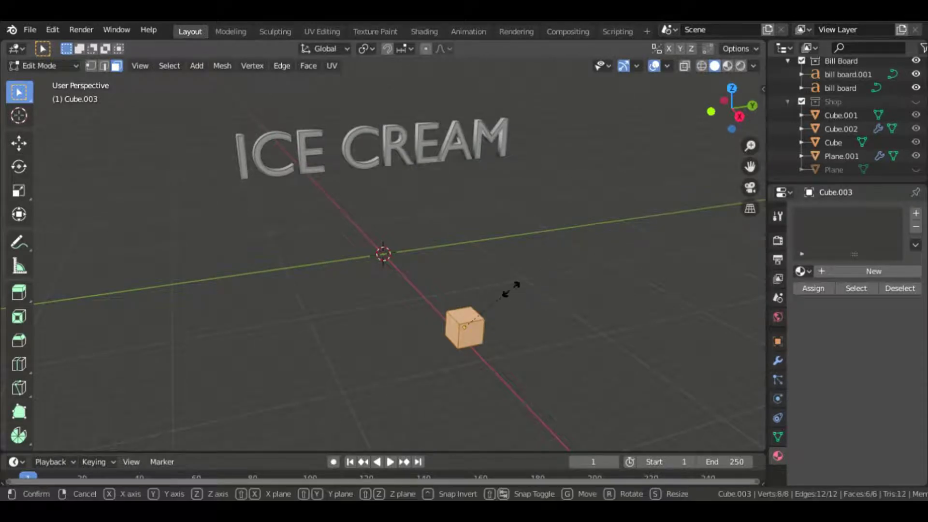
key("x")
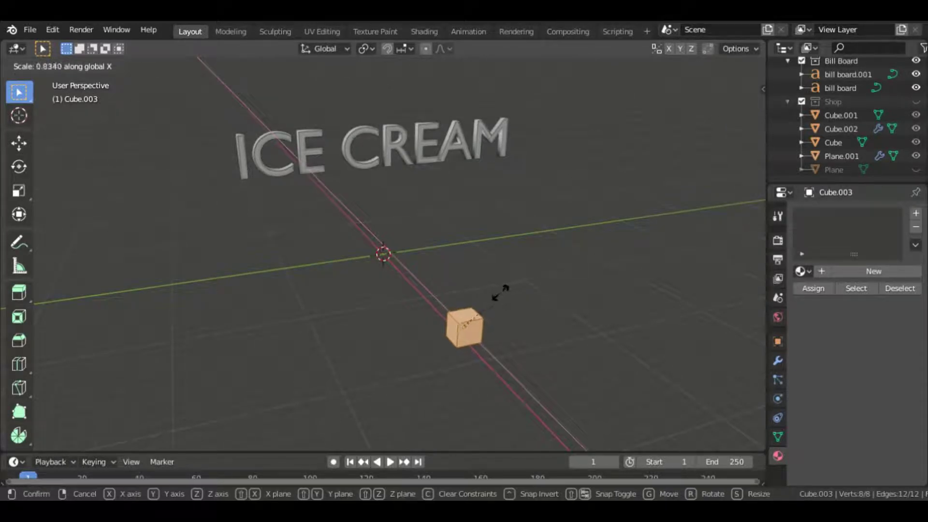
left_click(494, 306)
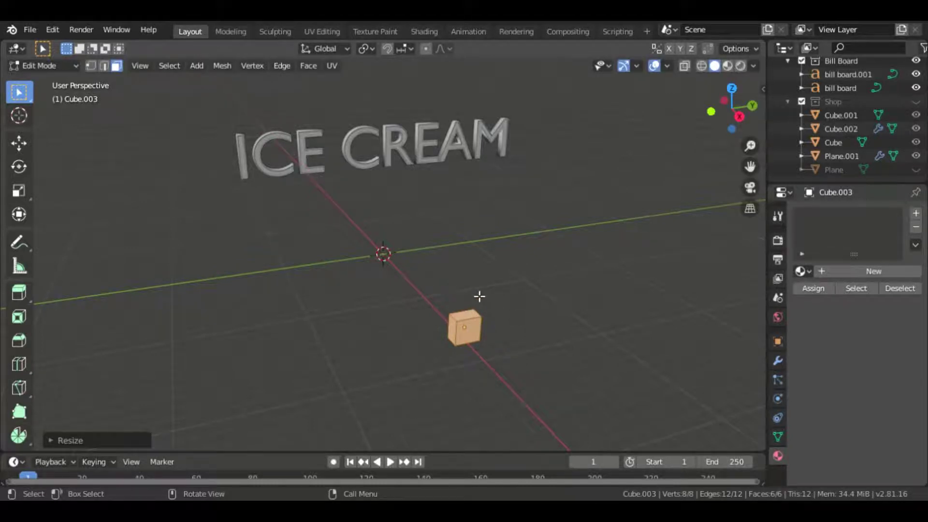
key("KP_6")
key("KP_4")
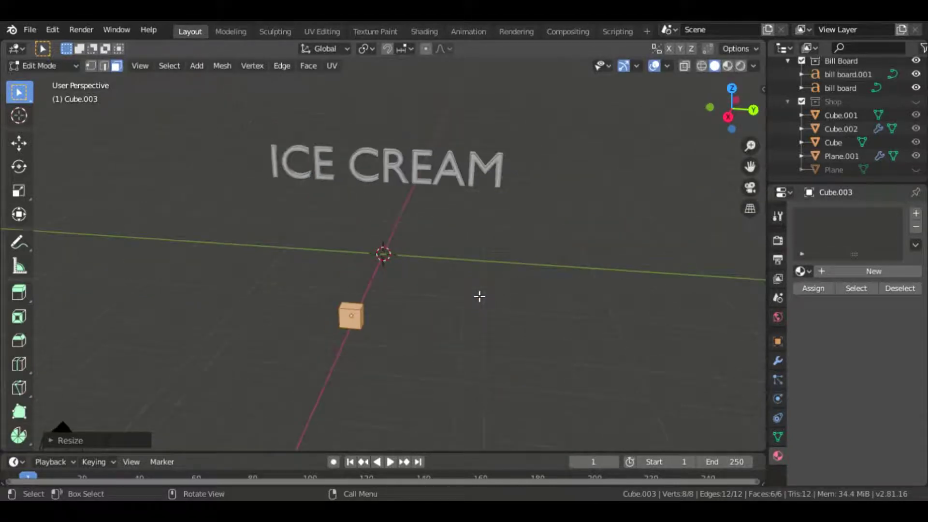
key("KP_4")
scroll(480, 297, "up", 1)
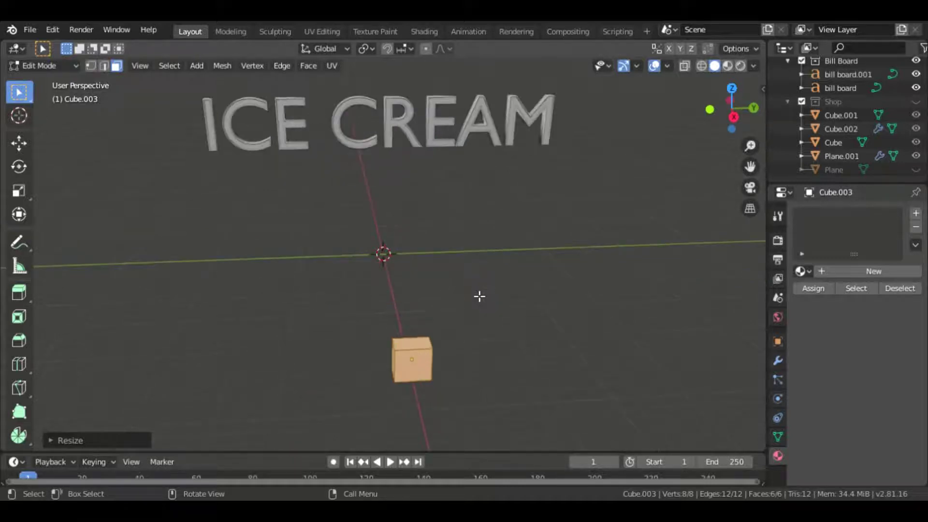
left_click(917, 102)
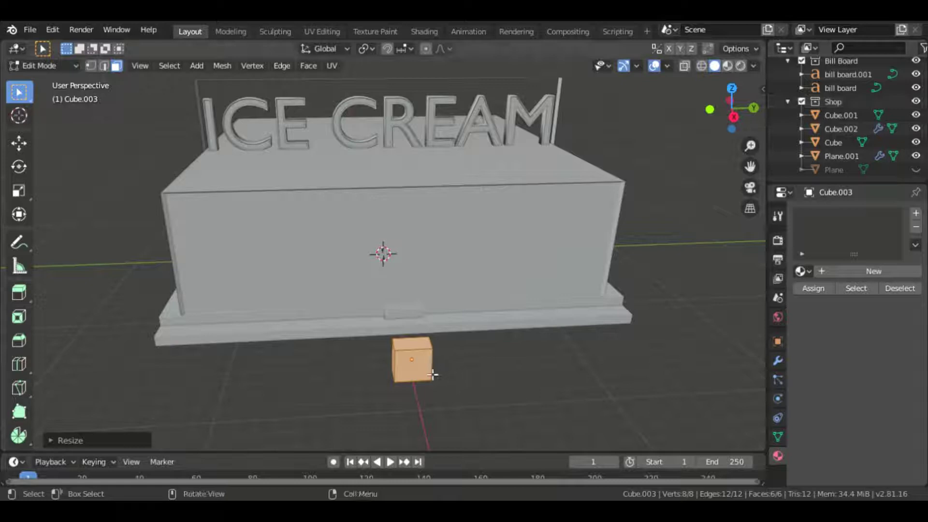
- In Right view, scale the cube taller along Z and wider along Y
left_click(734, 117)
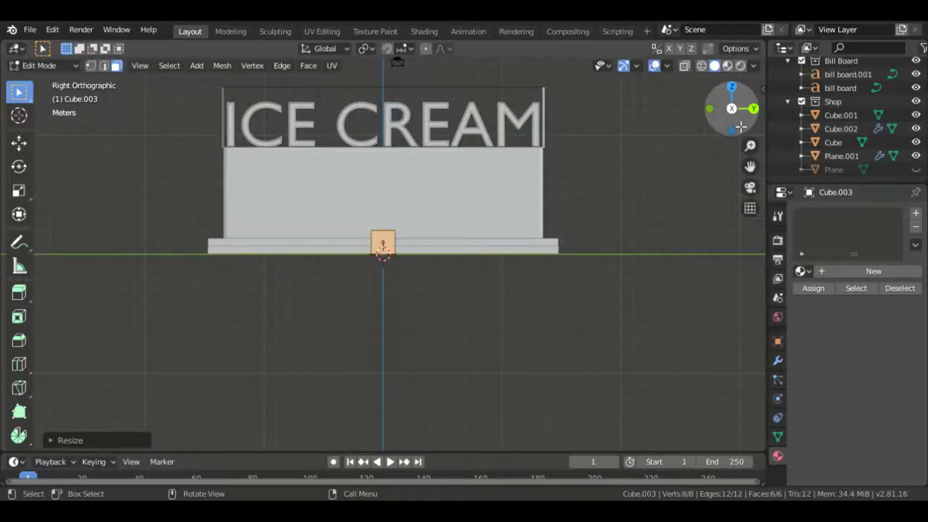
key("s")
key("x")
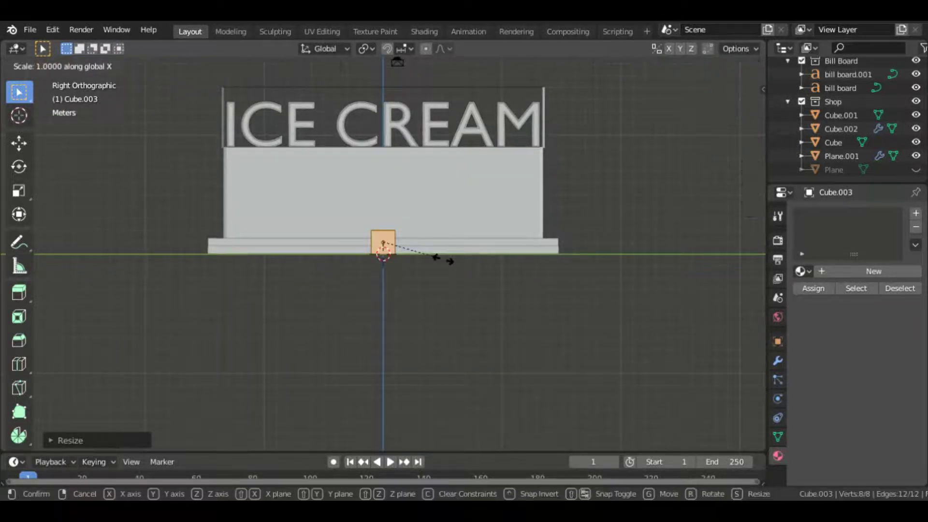
key("z")
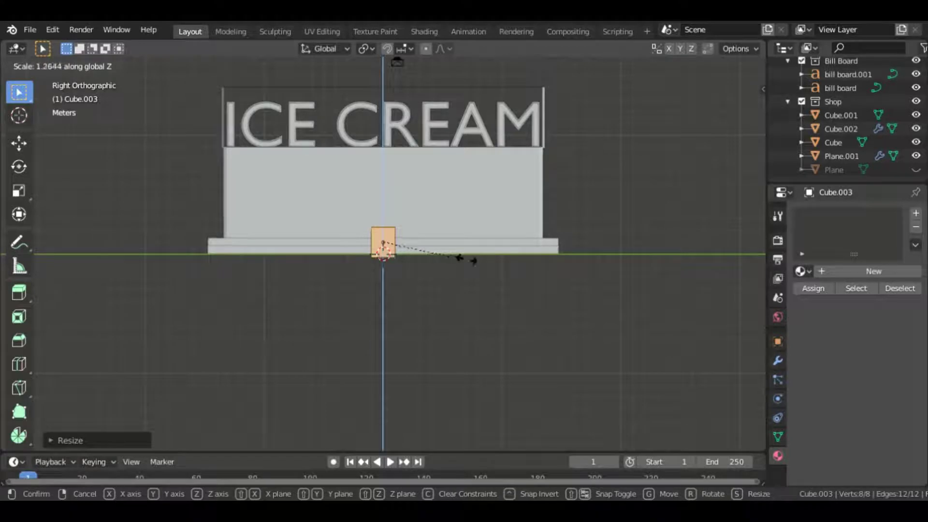
left_click(515, 278)
key("s")
key("y")
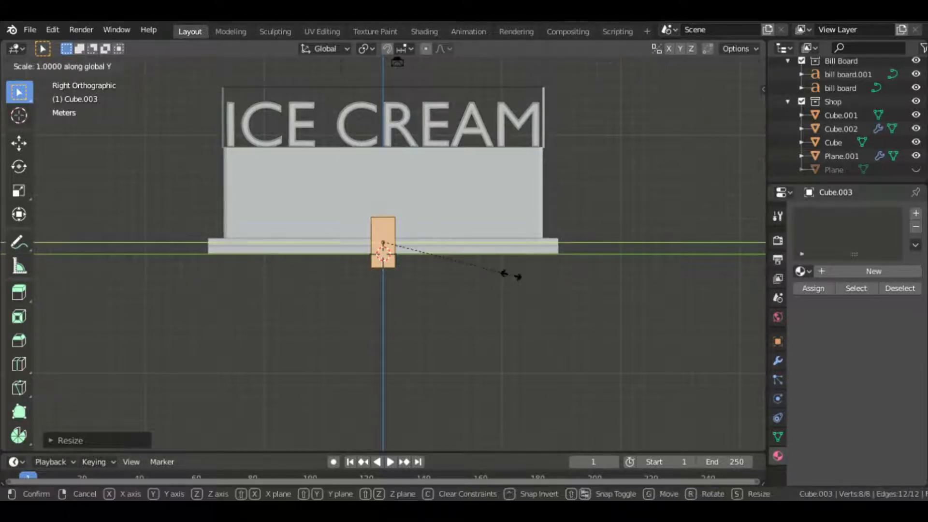
left_click(629, 296)
- Raise the door block and slide it about 5.985 m along X into the shop wall
key("g")
key("z")
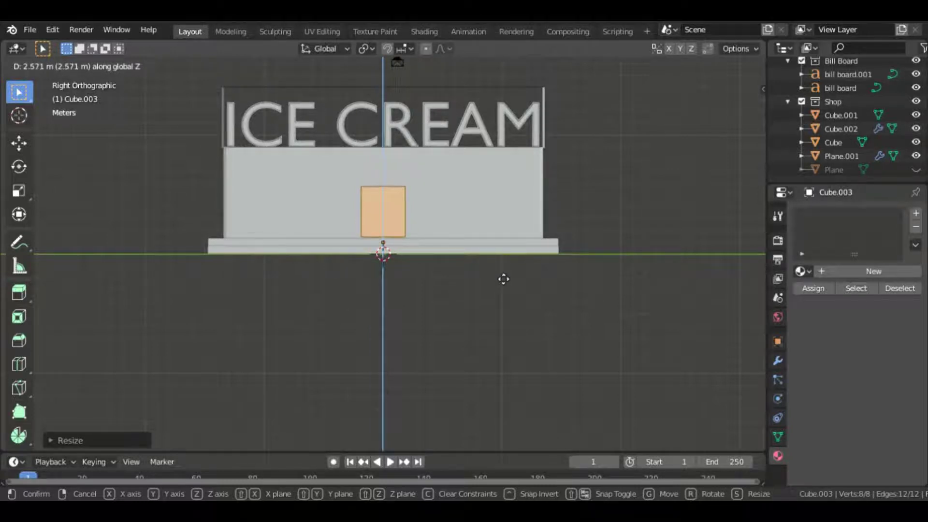
left_click(503, 279)
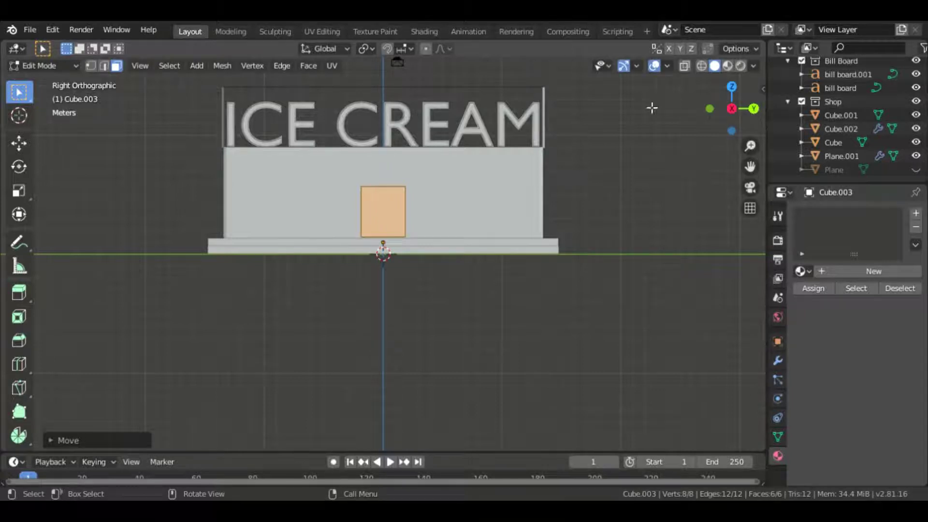
left_click_drag(730, 120, 691, 118)
key("g")
key("x")
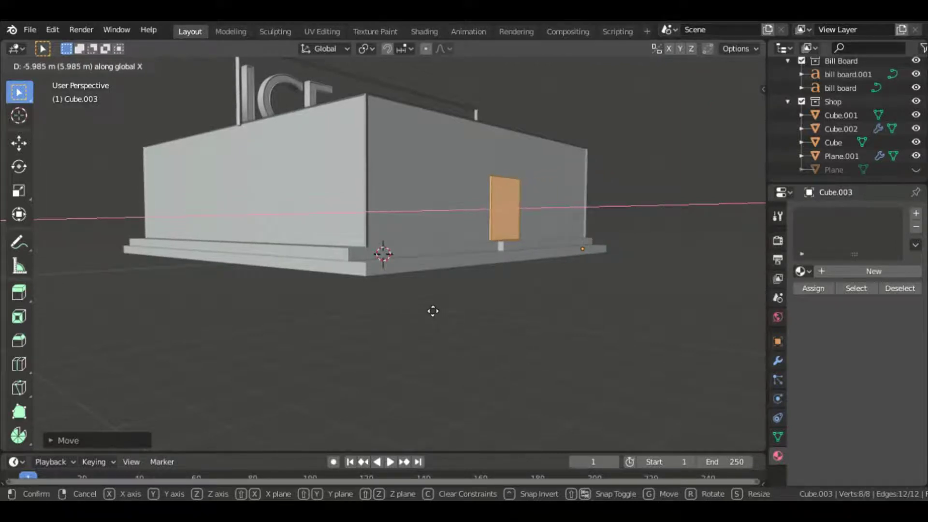
left_click(433, 311)
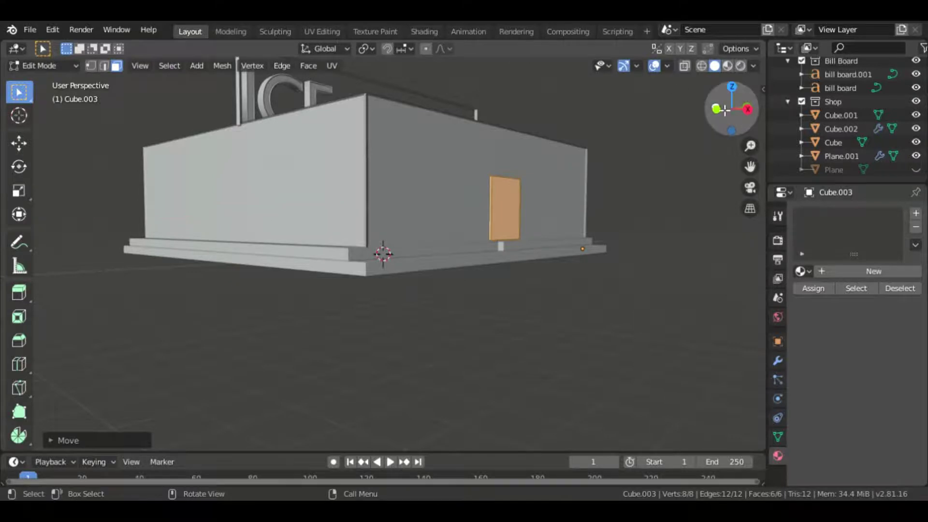
left_click_drag(727, 107, 677, 172)
- Orbit to the shop front, select the door's front face, and return to Object Mode
left_click(677, 173)
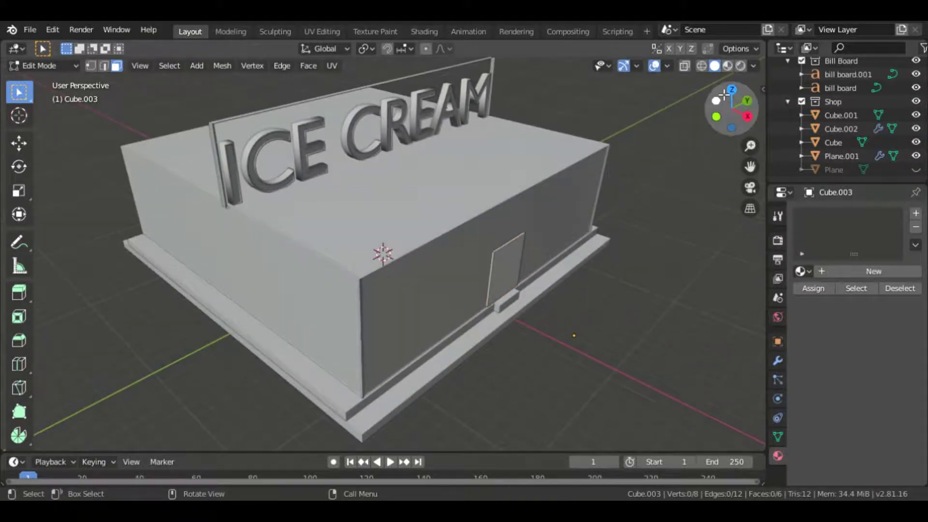
left_click_drag(720, 116, 712, 112)
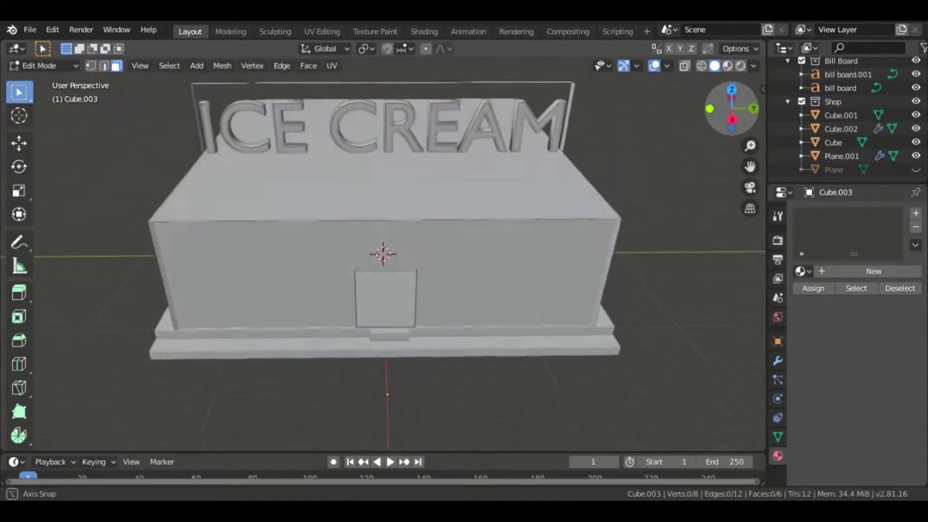
left_click(451, 278)
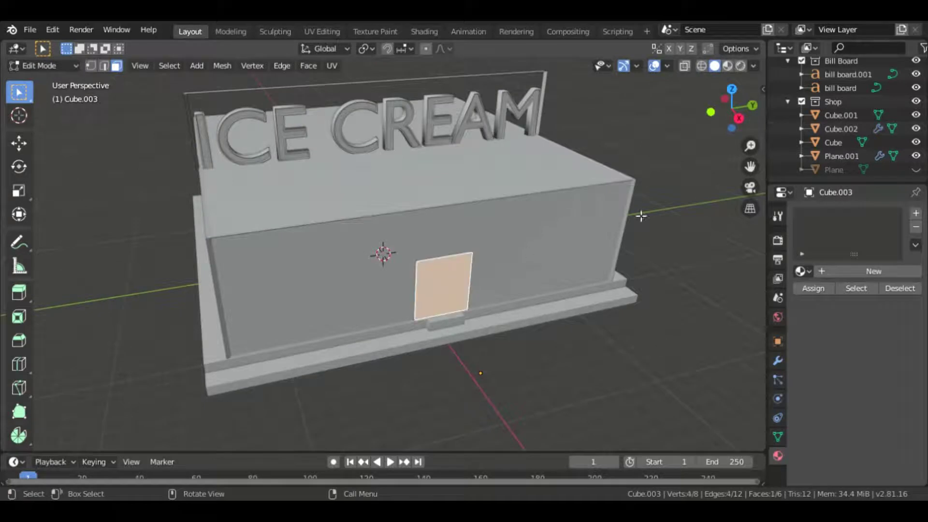
scroll(836, 104, "up", 3)
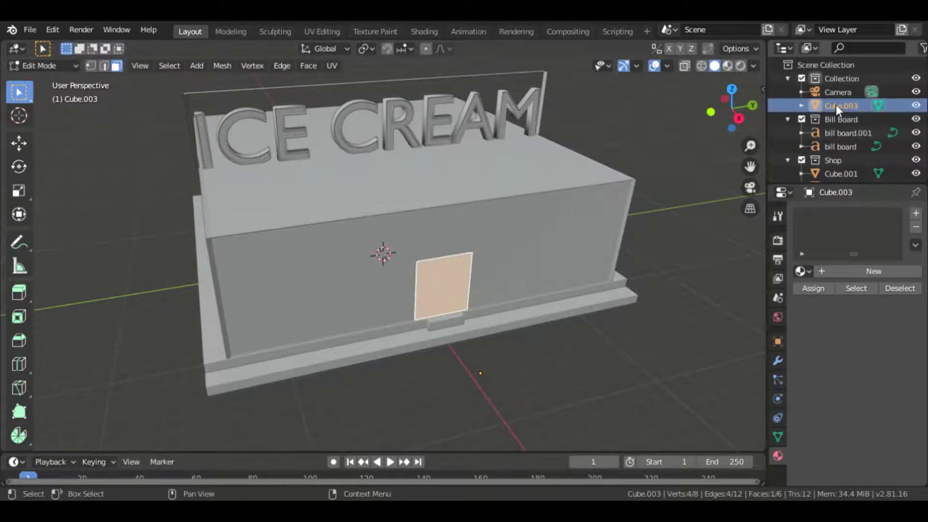
left_click(911, 119)
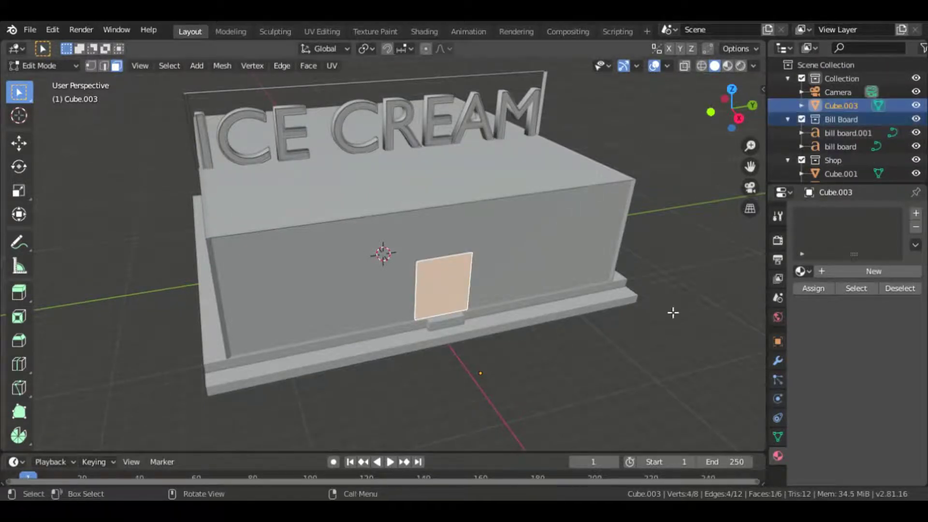
left_click(630, 323)
left_click(464, 297)
key("Tab")
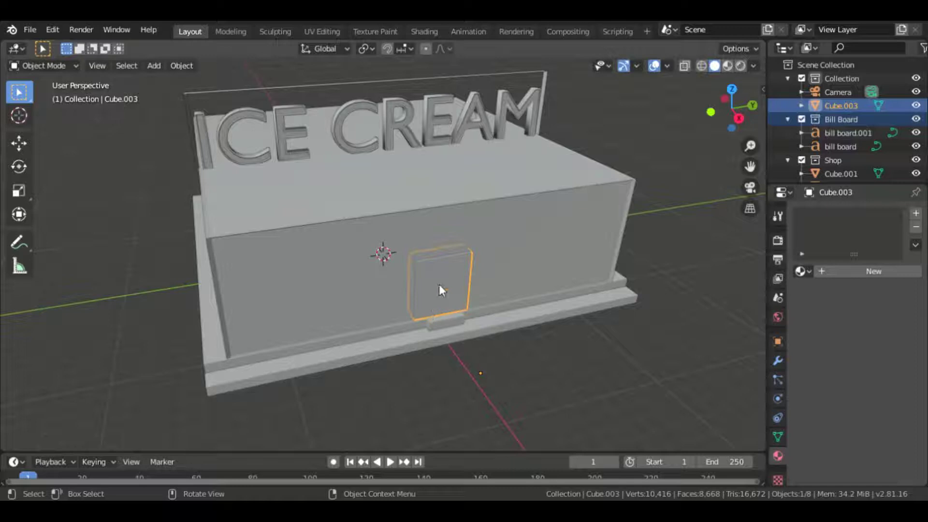
- Add a new mesh plane, Plane.002, in front of the door
key("shift")
key("shift+a")
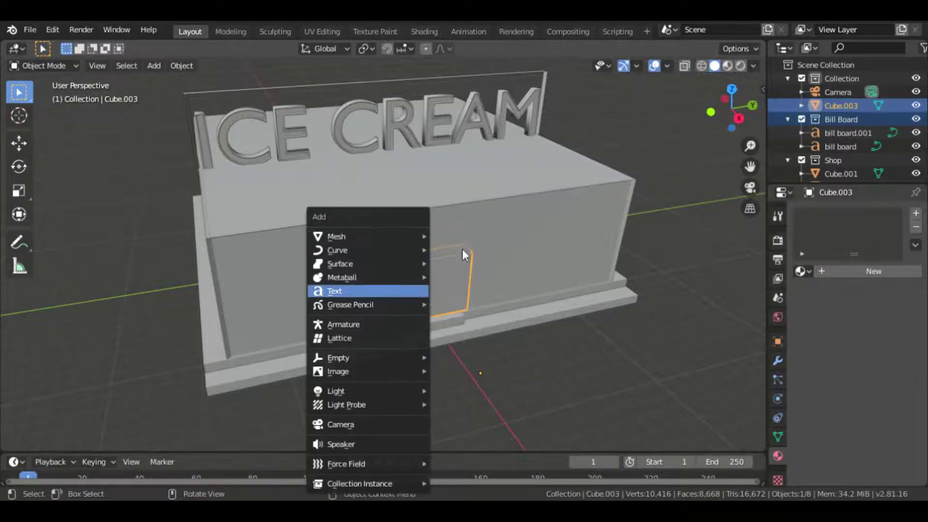
key("Escape")
key("shift+a")
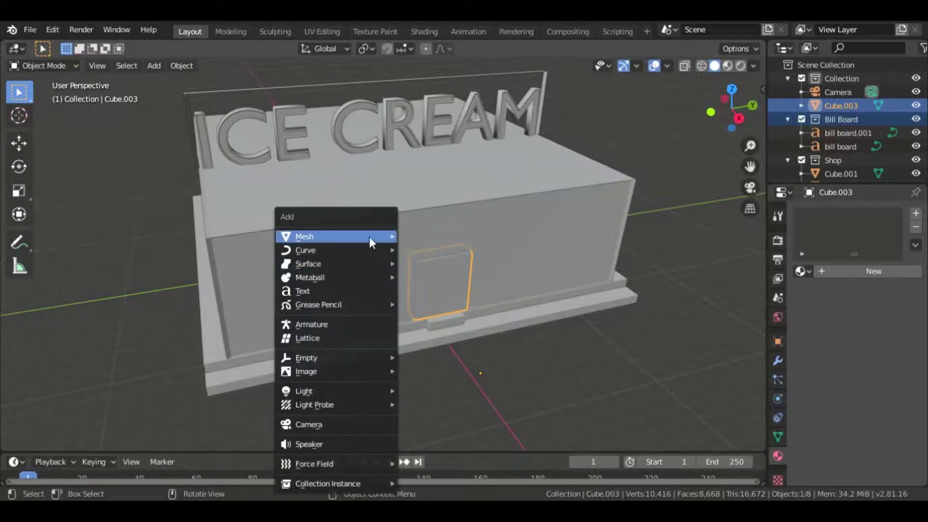
left_click(439, 234)
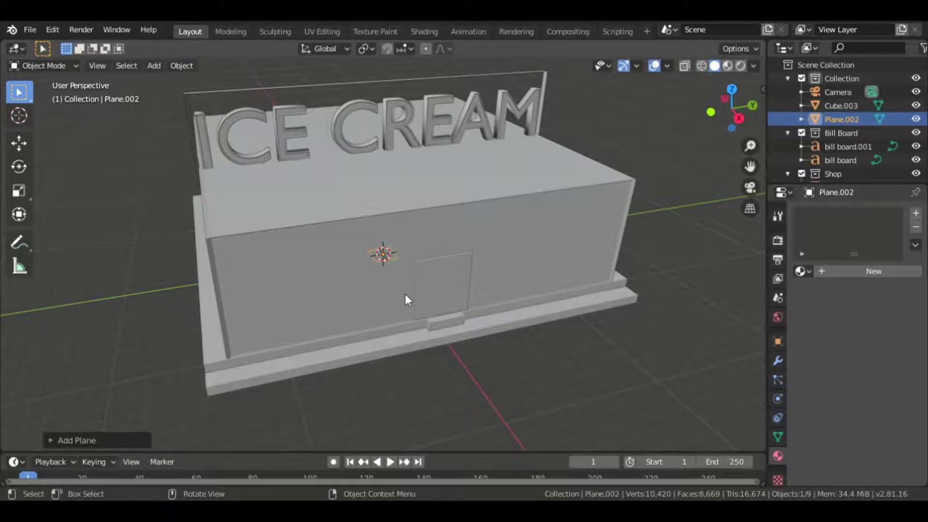
- Rotate the plane 90° around Y and raise it 1 m
key("r")
key("x")
type("y")
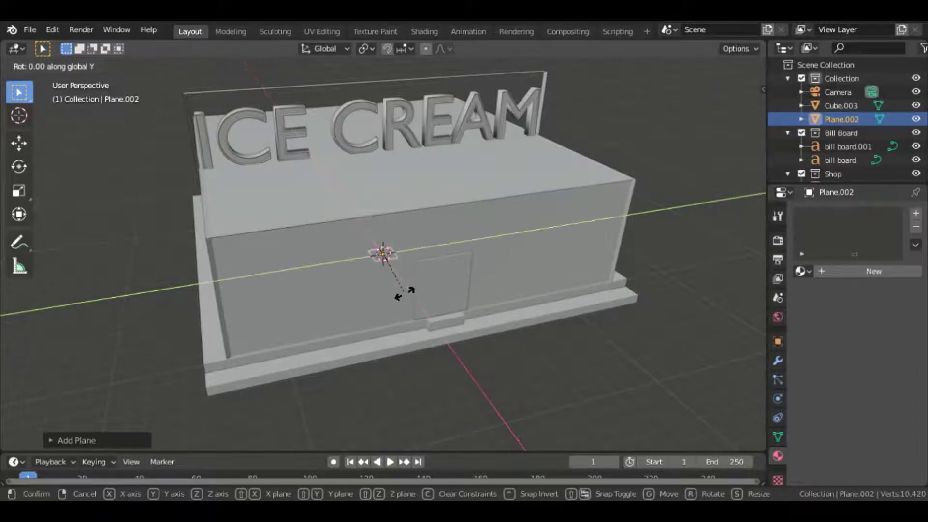
type("90")
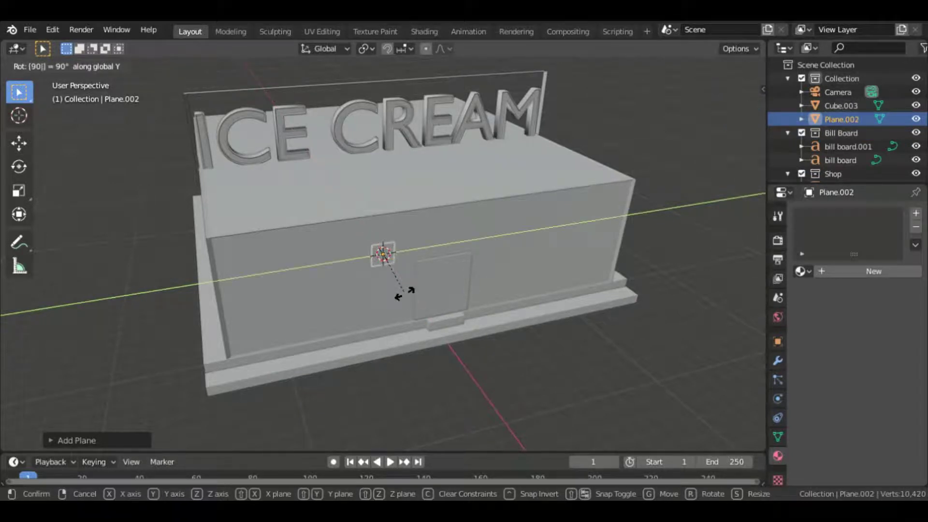
key("Return")
key("g")
key("z")
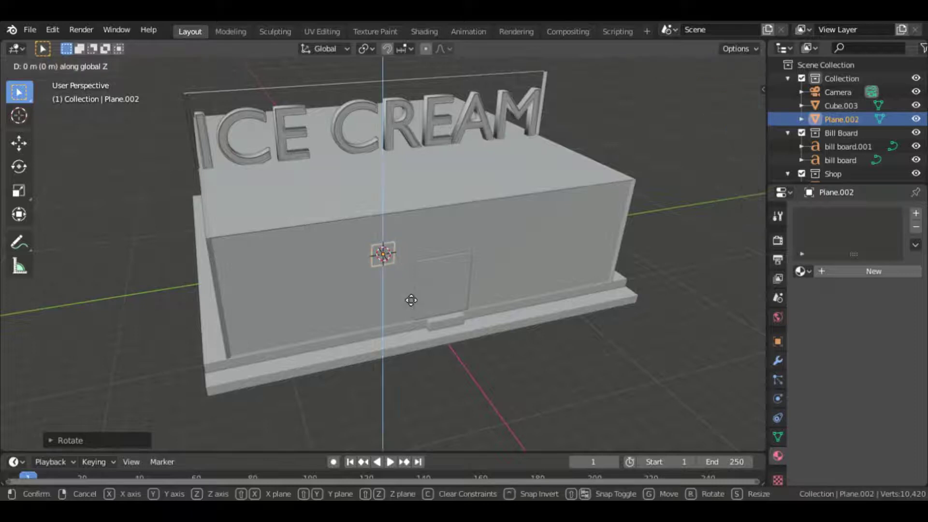
type("1")
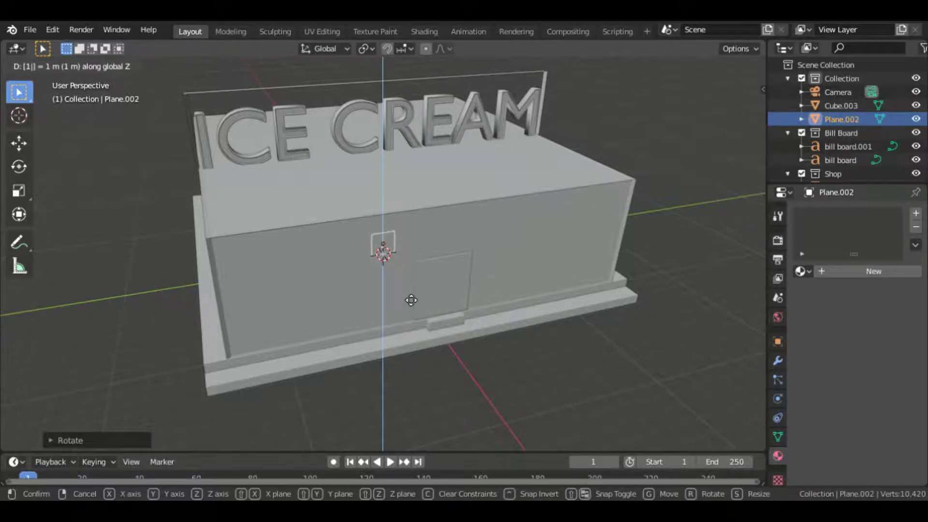
key("Return")
- Slide the plane horizontally onto the front wall left of the door as a window
key("g")
key("z")
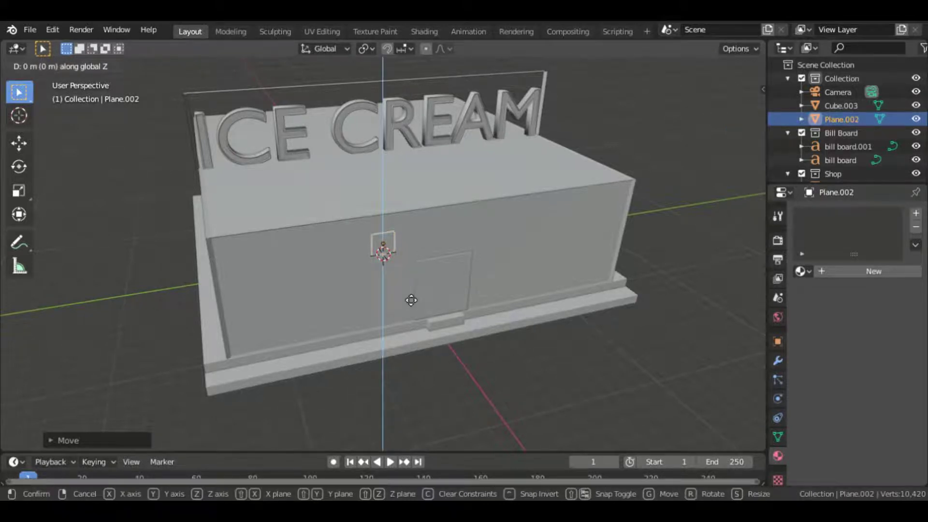
key("shift+z")
key("shift+z")
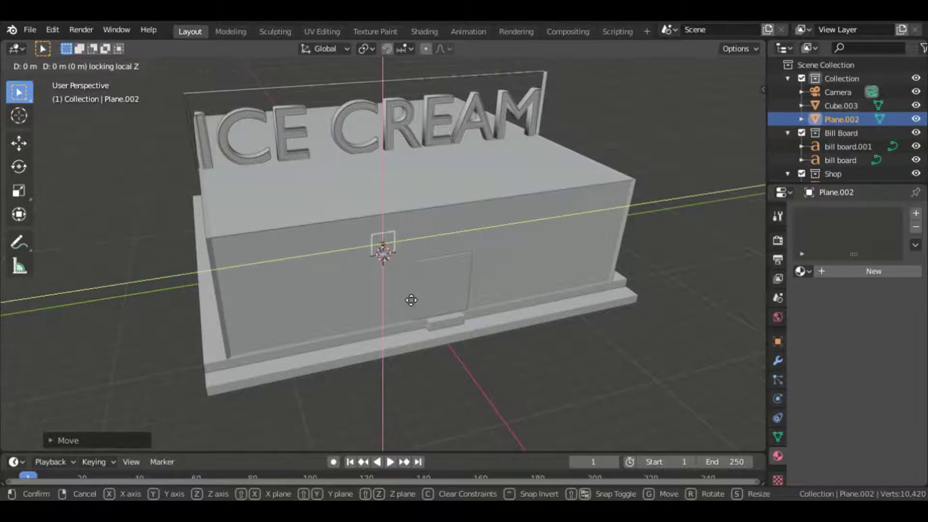
key("shift+z")
key("shift+z")
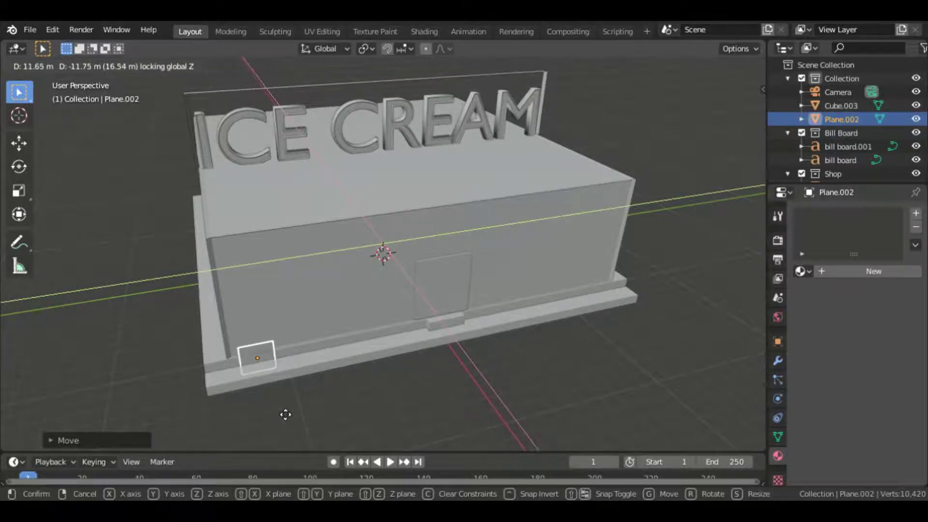
left_click(285, 415)
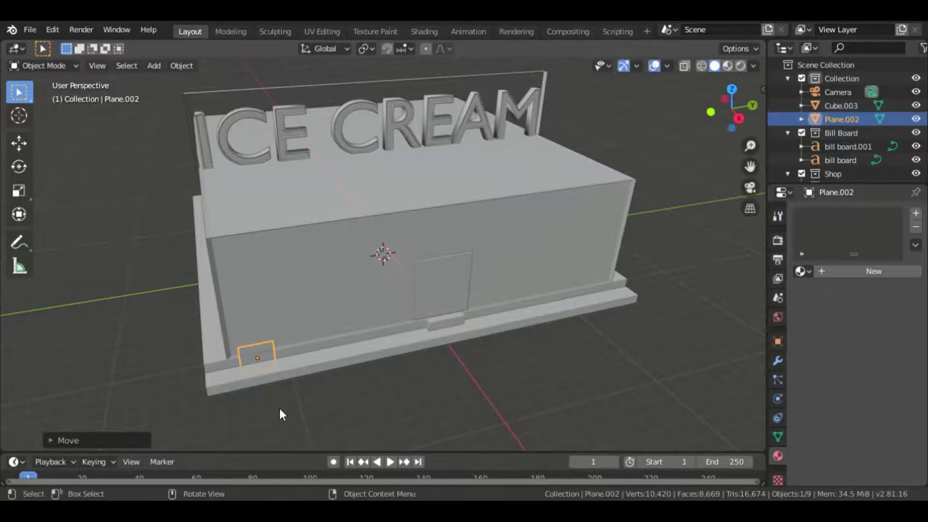
key("g")
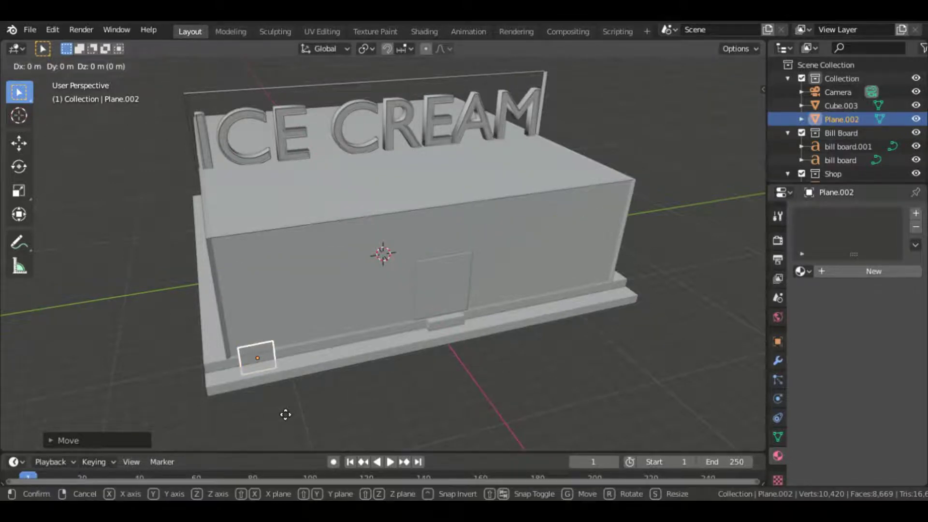
key("shift+z")
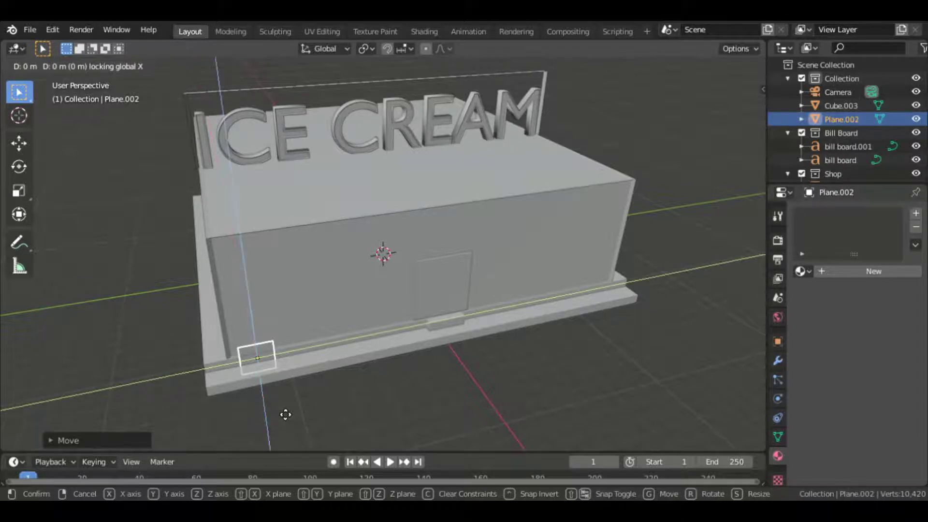
key("shift+x")
left_click(290, 348)
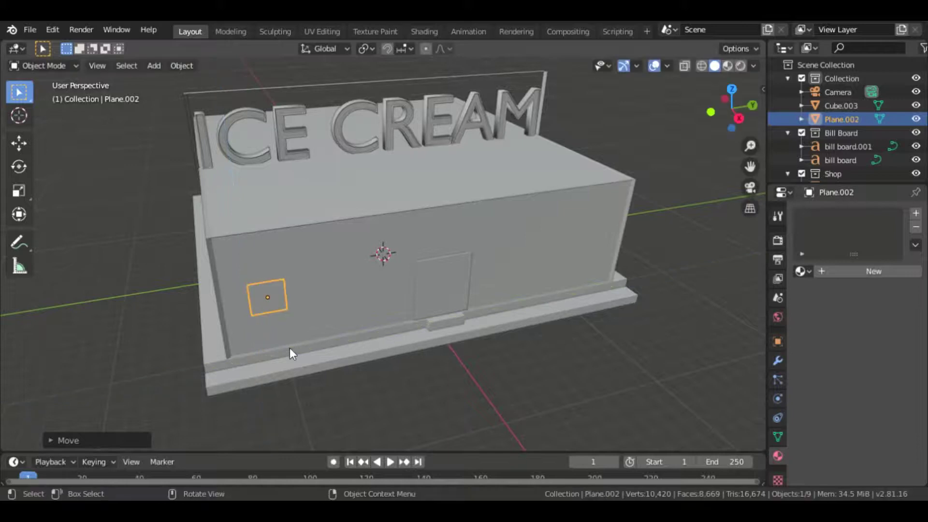
mouse_move(289, 344)
middle_mouse_down()
mouse_move(367, 377)
mouse_move(329, 343)
mouse_move(261, 344)
middle_mouse_up()
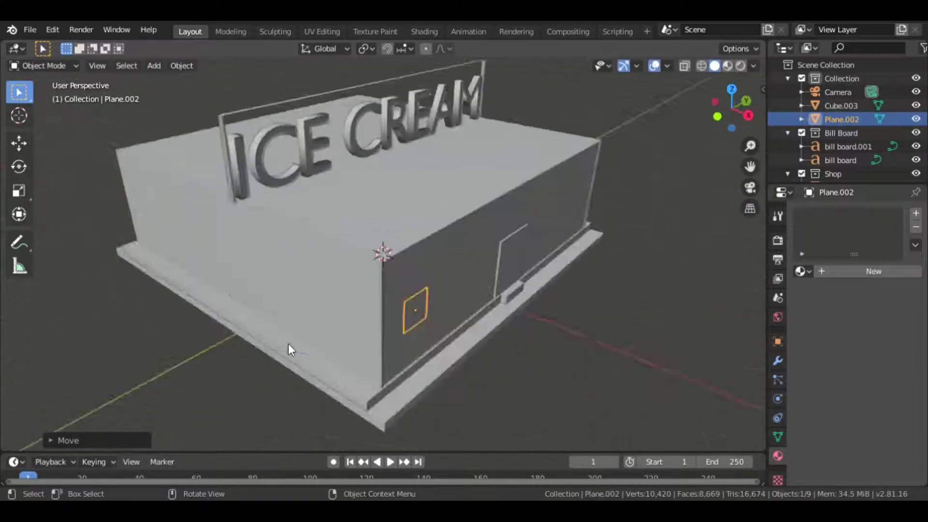
- Extrude the window face outward from the wall in Edit Mode, cancelling a stray vertical move
key("Tab")
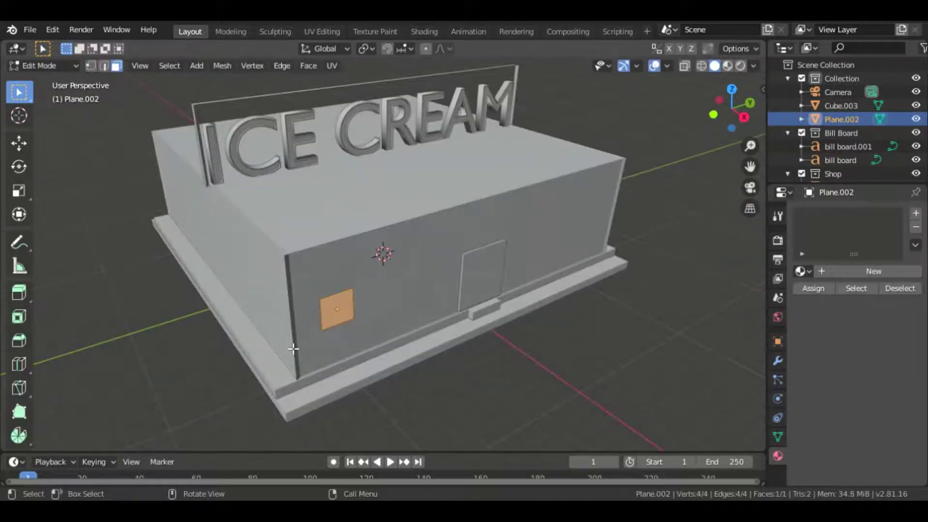
key("e")
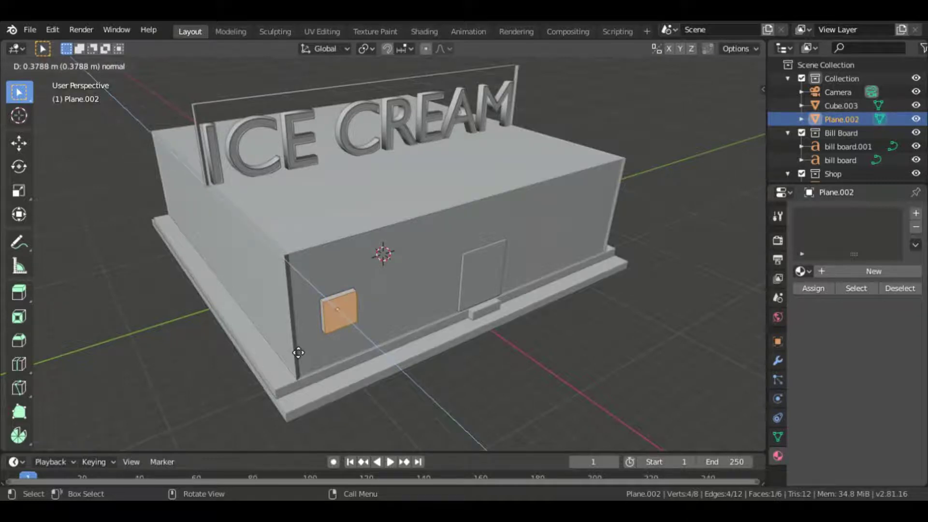
middle_click_drag(296, 351, 290, 354)
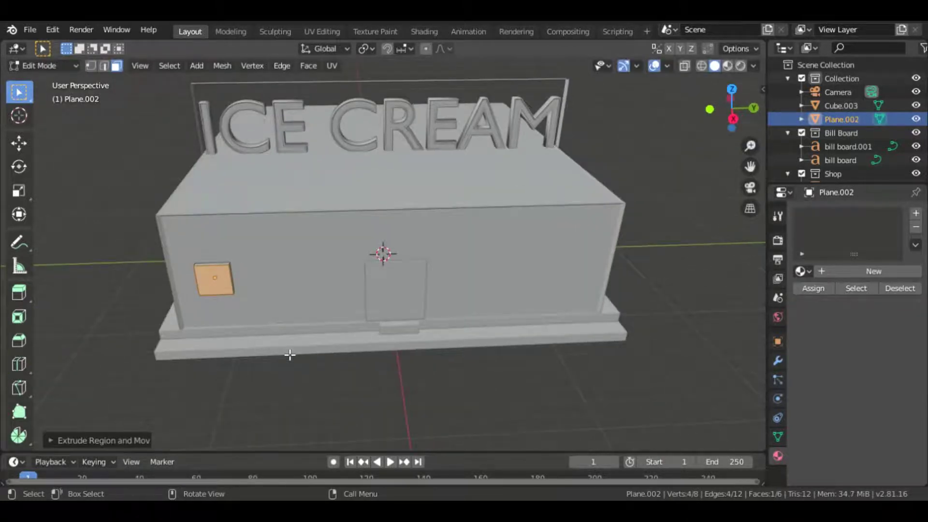
key("g")
key("z")
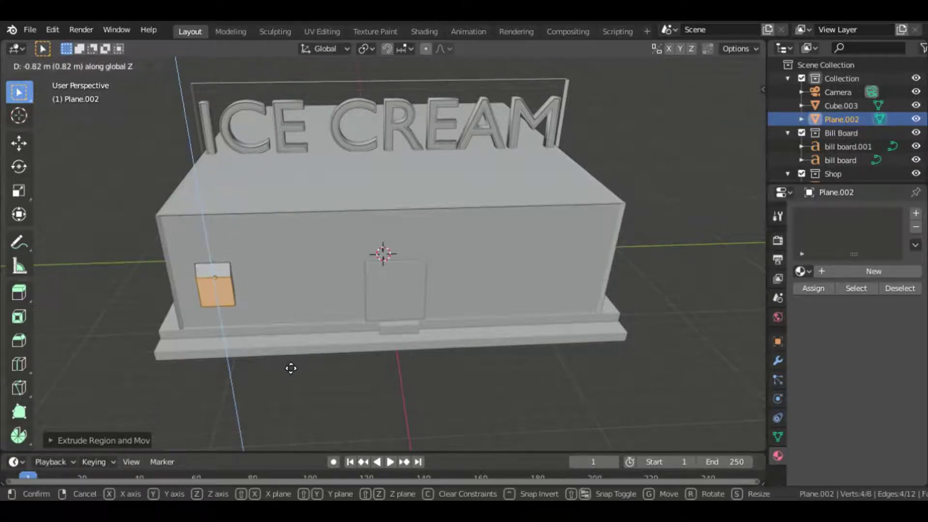
right_click(291, 368)
- Back in Object Mode, lower the window panel slightly along Z
key("Tab")
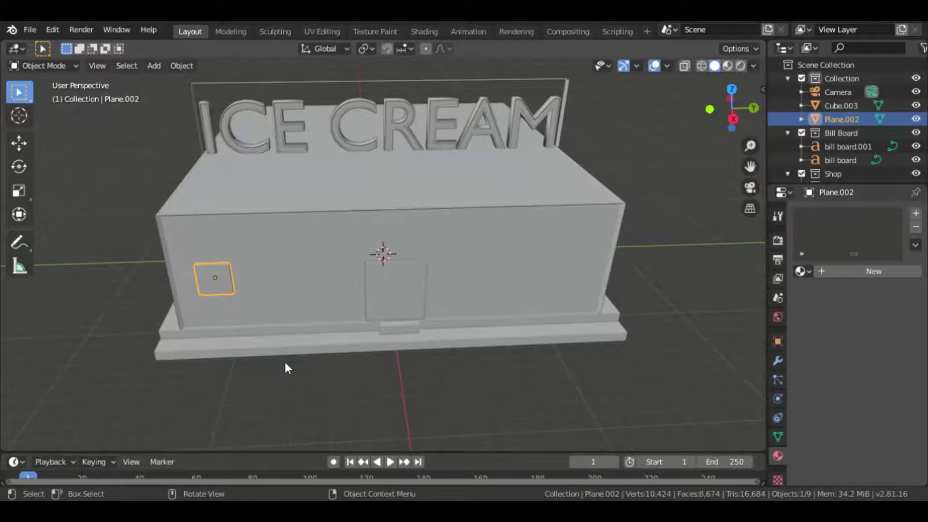
key("g")
key("z")
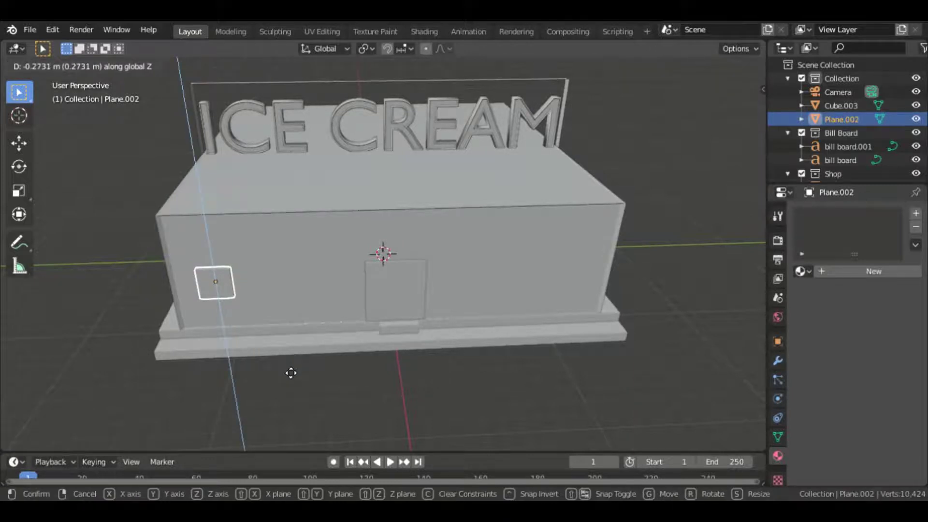
left_click(287, 377)
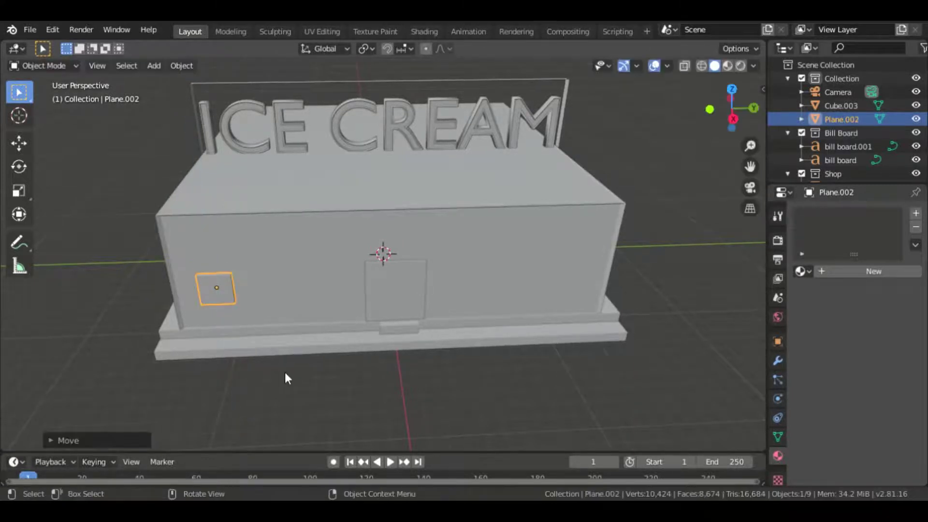
- Duplicate the window along Y onto the wall's right side, then reselect the left window
key("shift+d")
key("x")
key("y")
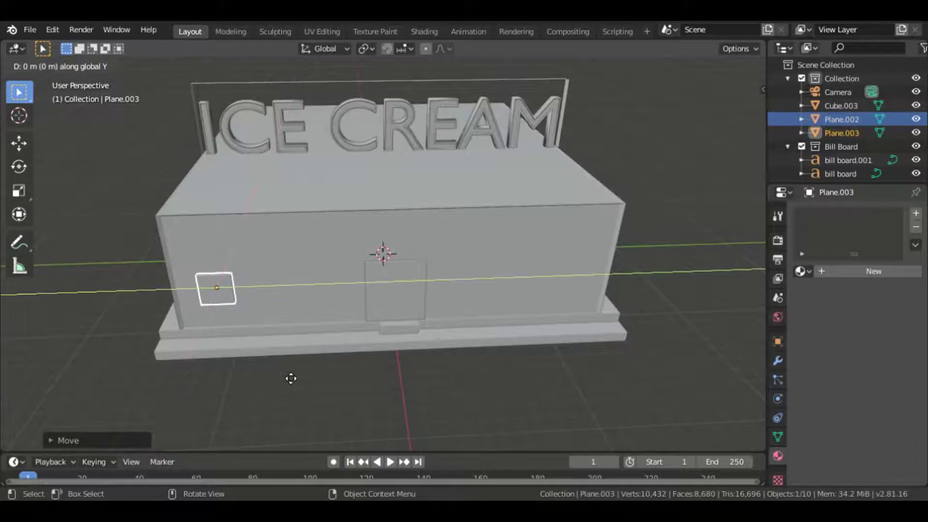
left_click(643, 351)
middle_click_drag(637, 345, 637, 346)
left_click(637, 345)
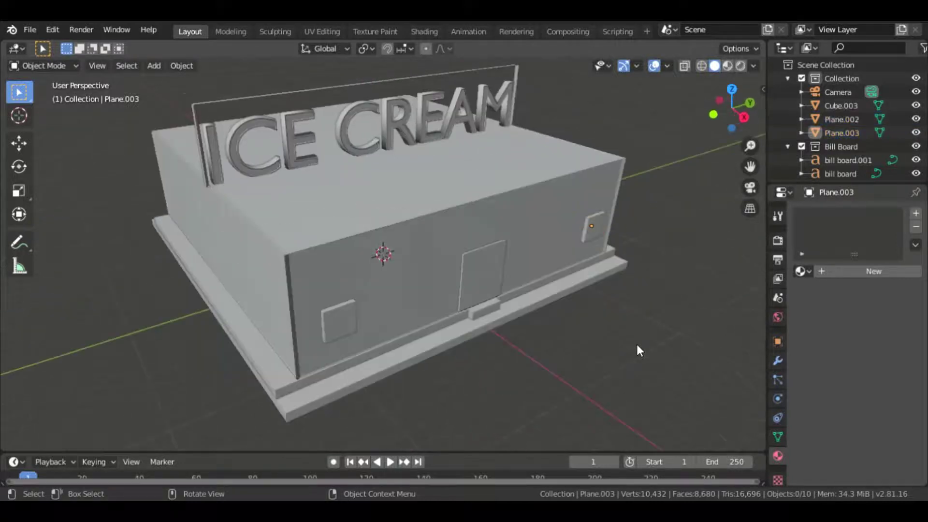
left_click(341, 336)
- Select the two window panels, Plane.002 and Plane.003, in the Outliner
middle_click_drag(341, 332, 341, 332)
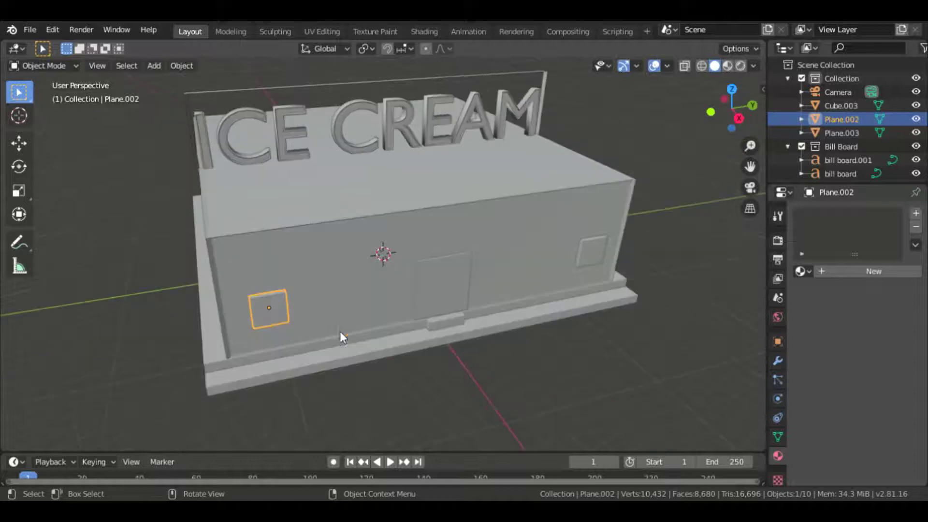
left_click(593, 251)
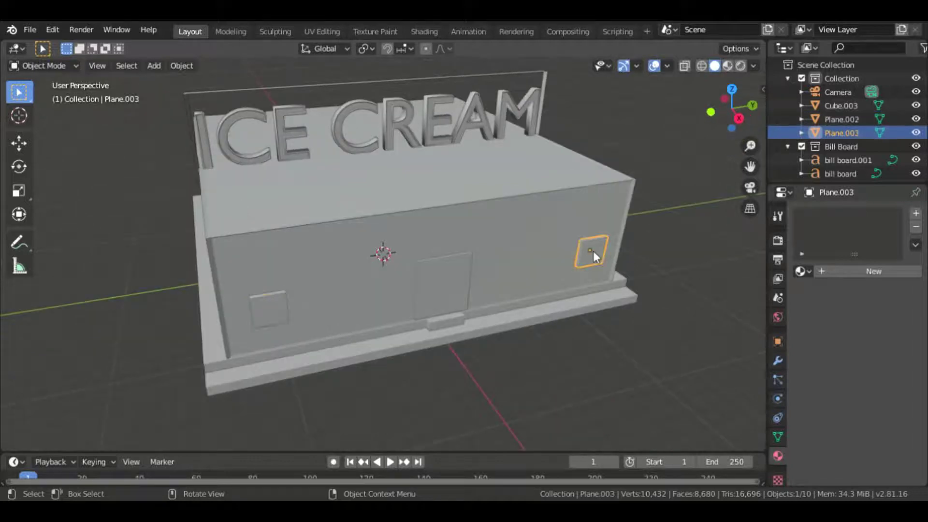
left_click(275, 303, "shift")
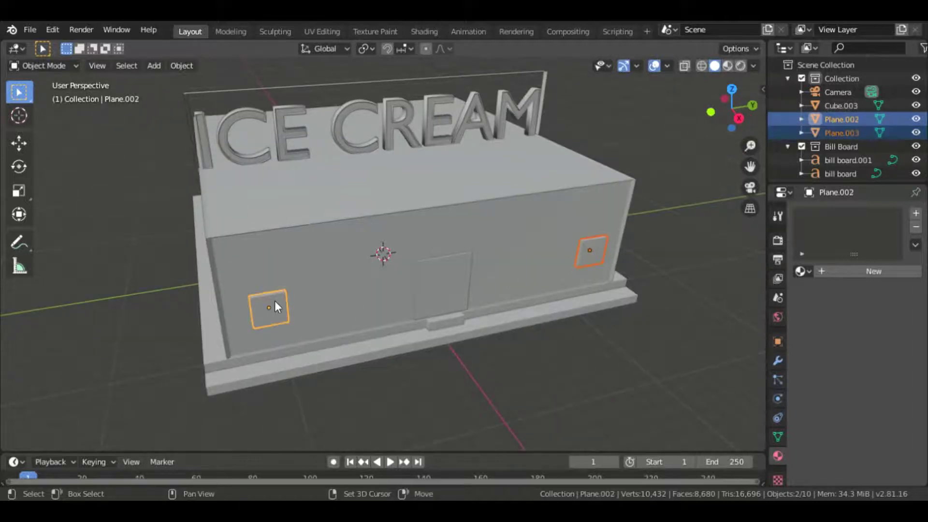
left_click(680, 341)
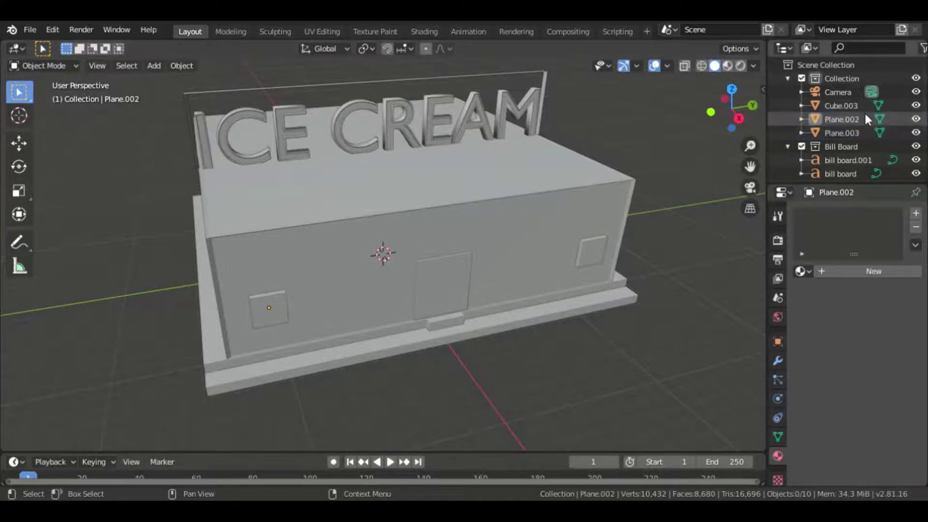
left_click_drag(794, 113, 838, 127)
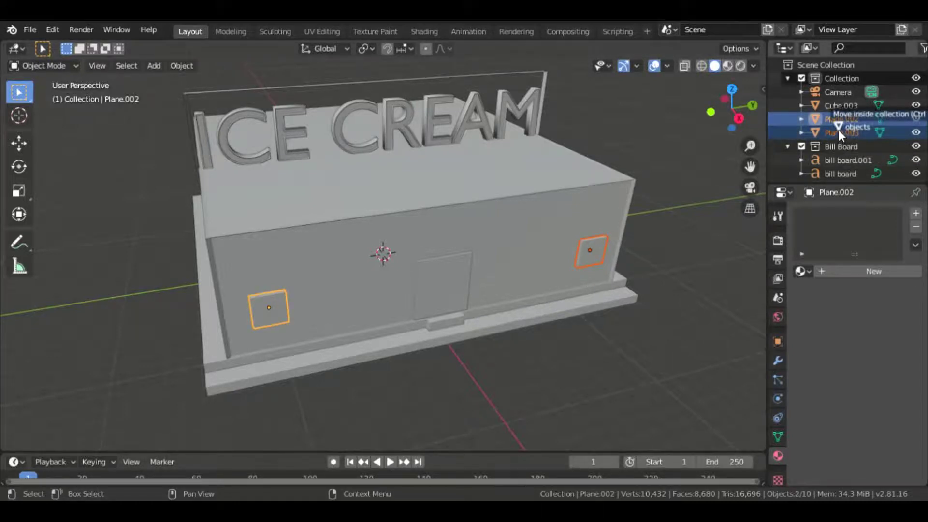
- Drop both window panels into the Shop collection, then reselect them
scroll(840, 129, "down", 5)
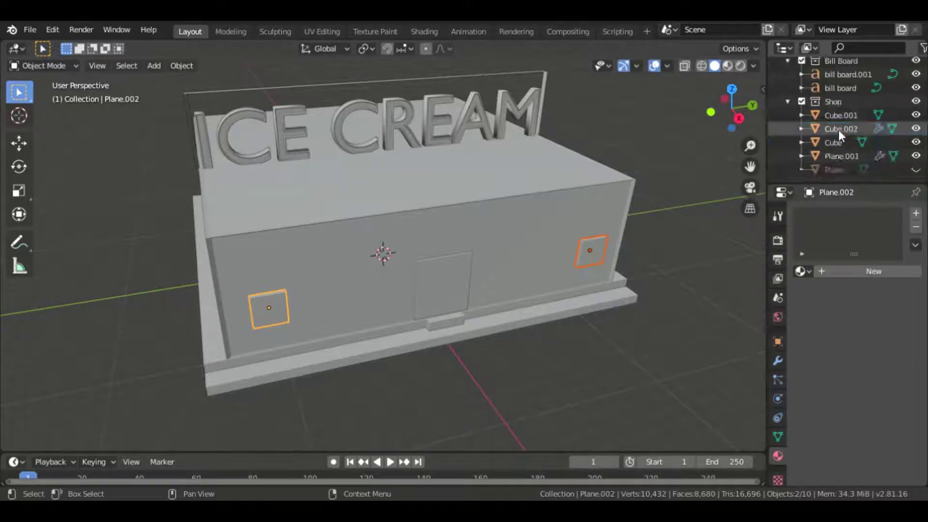
scroll(840, 129, "up", 4)
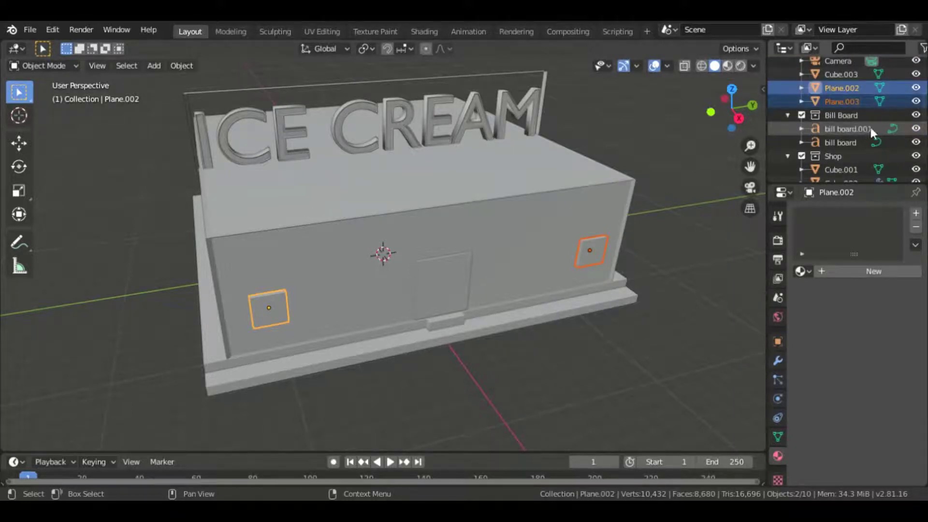
scroll(851, 147, "up", 2)
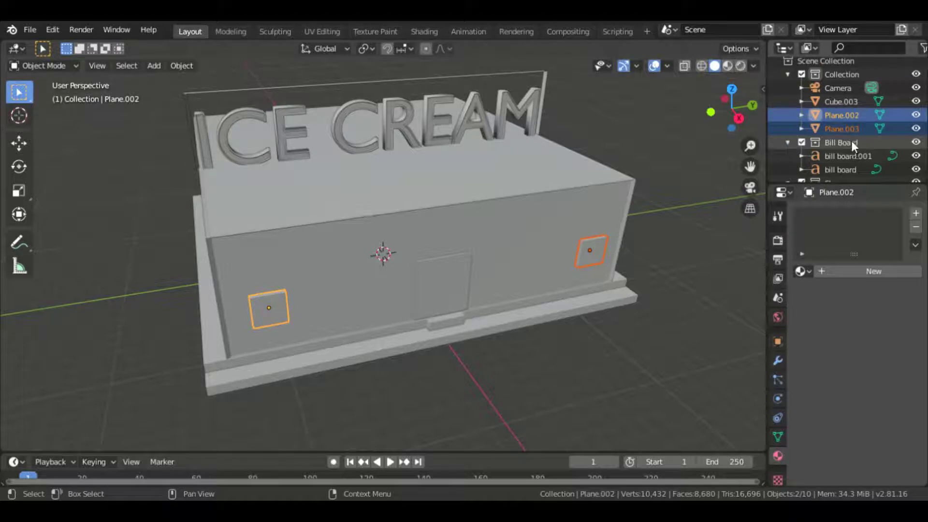
mouse_move(849, 130)
left_mouse_down()
mouse_move(840, 176)
mouse_move(836, 162)
left_mouse_up()
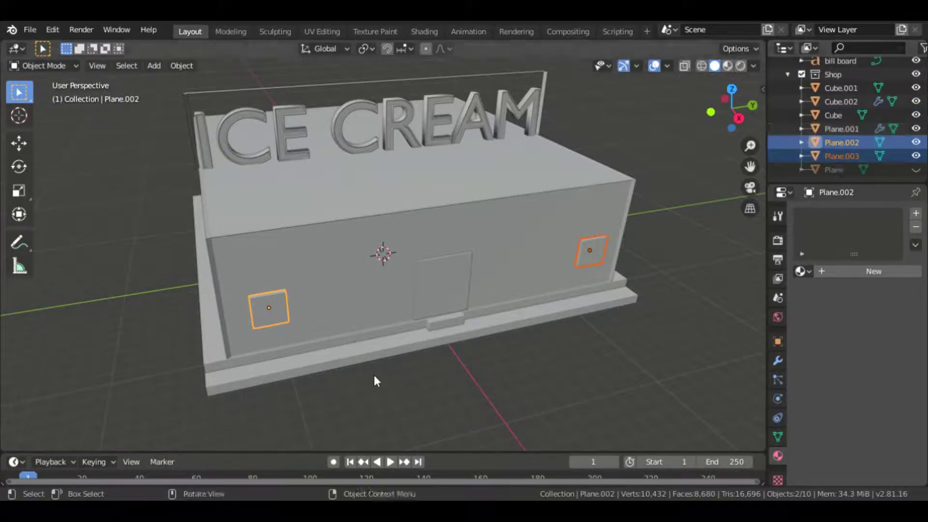
left_click(405, 403)
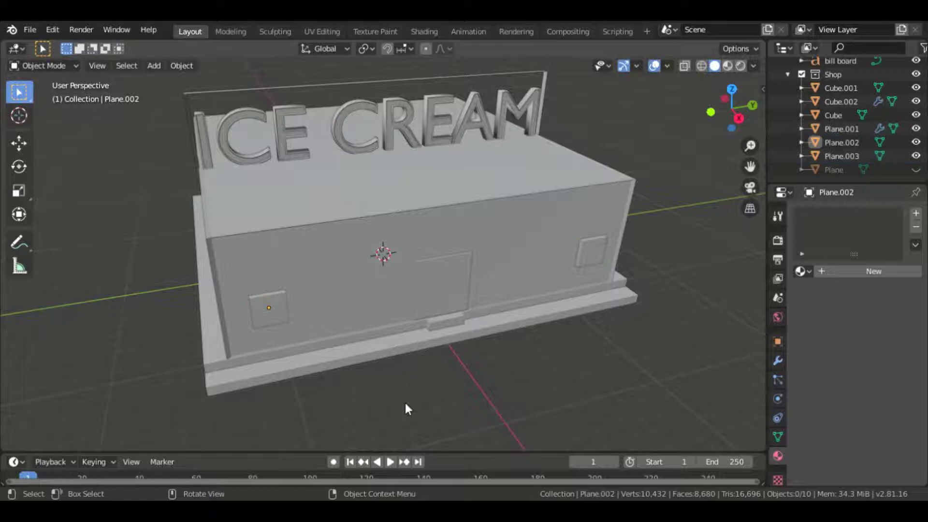
left_click(272, 307)
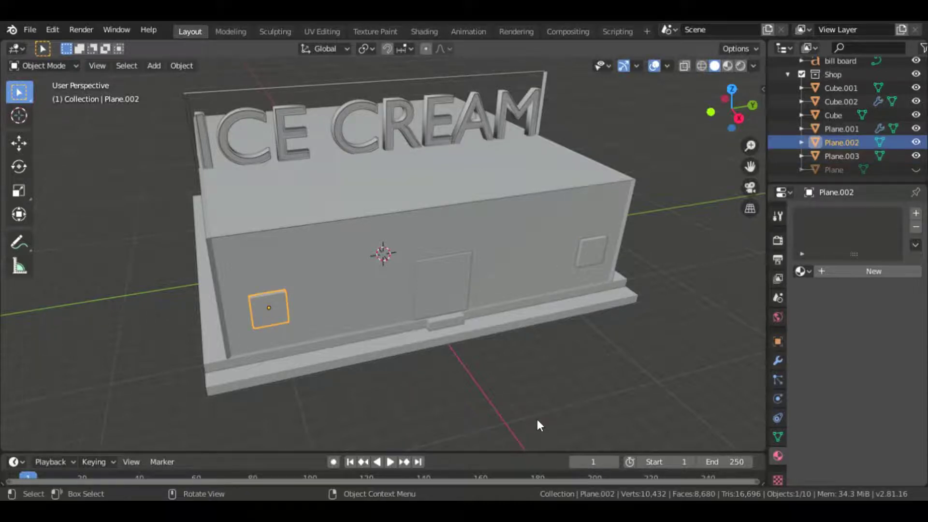
left_click(833, 158)
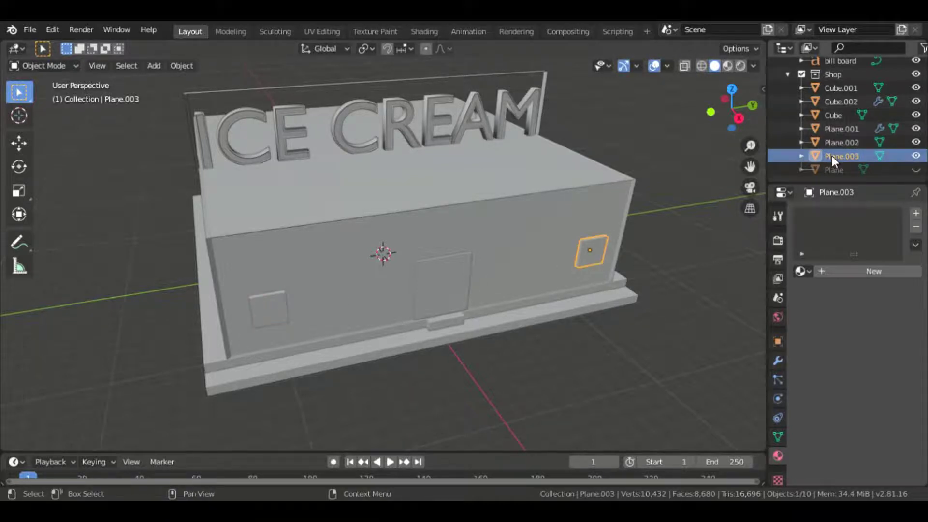
- Rename Plane.001 to 'bill board wire frame' and unhide the ground Plane
left_click(831, 132)
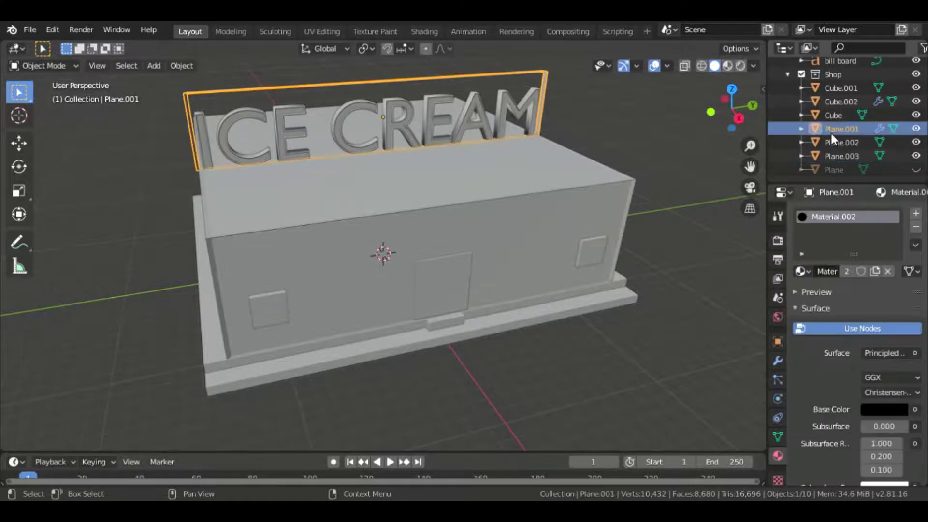
double_click(848, 132)
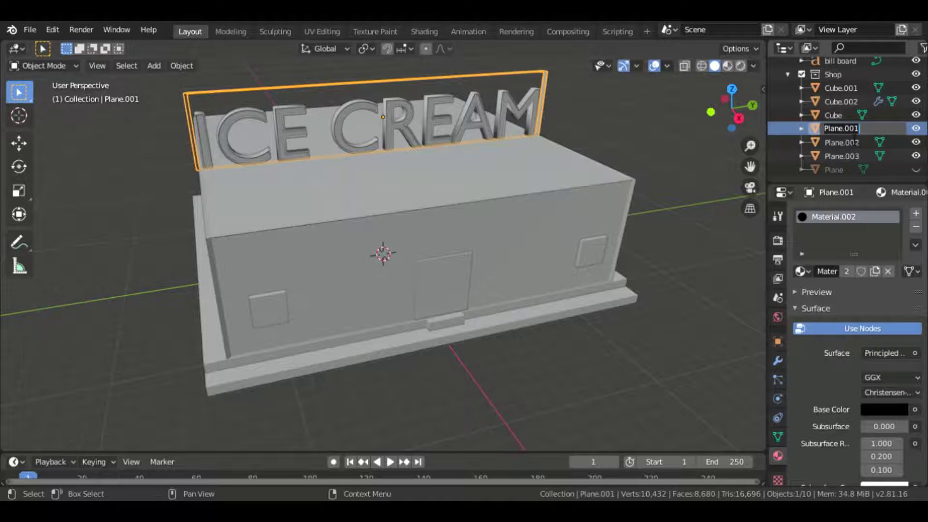
key("BackSpace")
type("bil")
type("l board w")
type("ire frame")
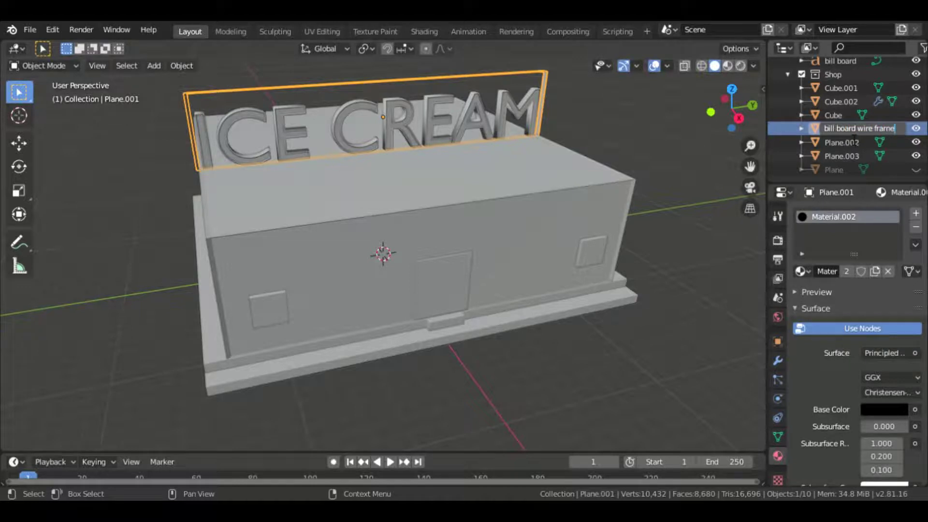
key("Return")
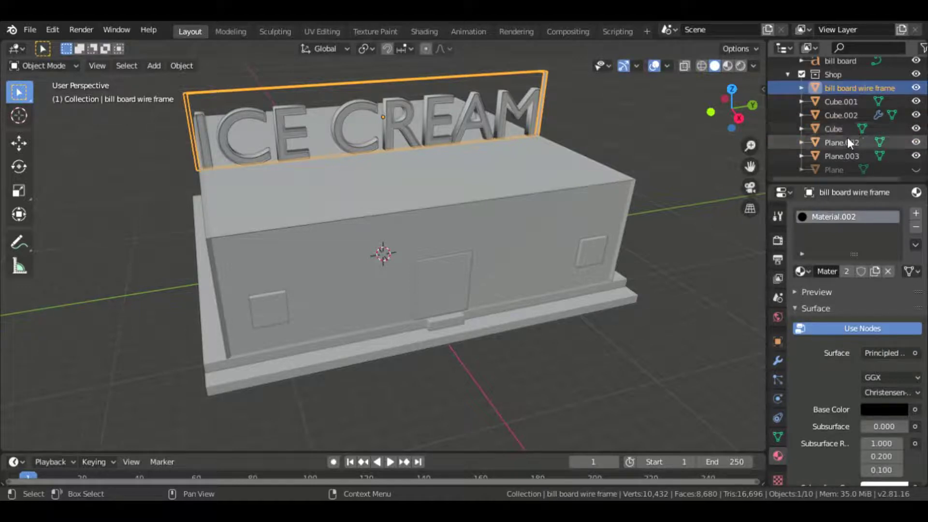
left_click(916, 169)
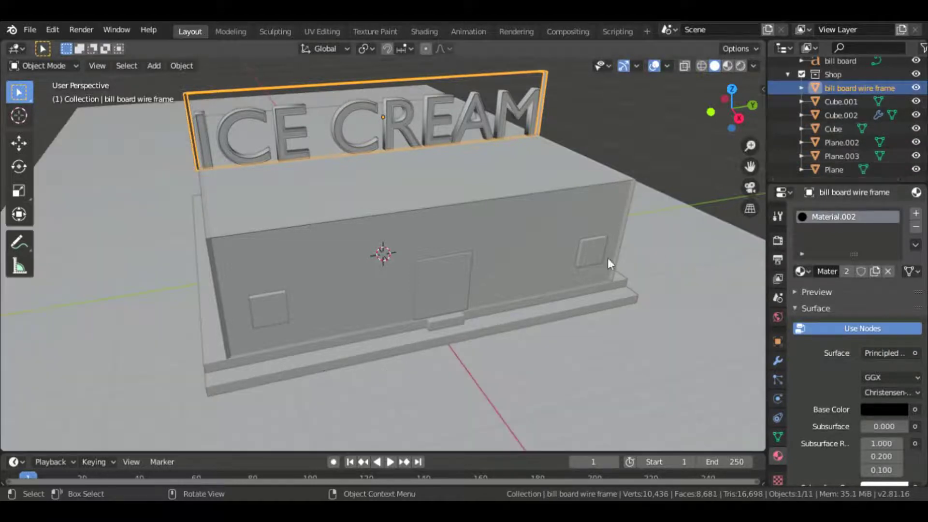
- Duplicate both front-wall window panels in place with Shift+D
left_click(659, 144)
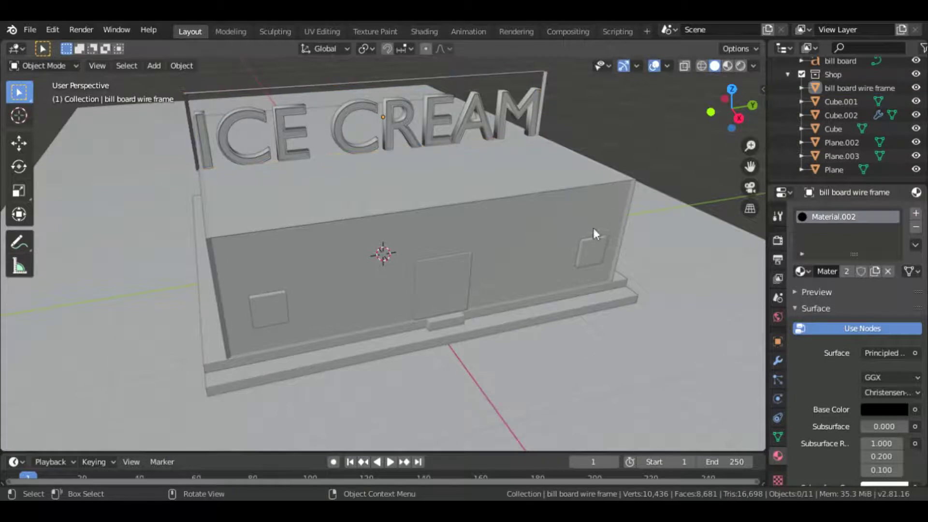
left_click(591, 263)
key("shift")
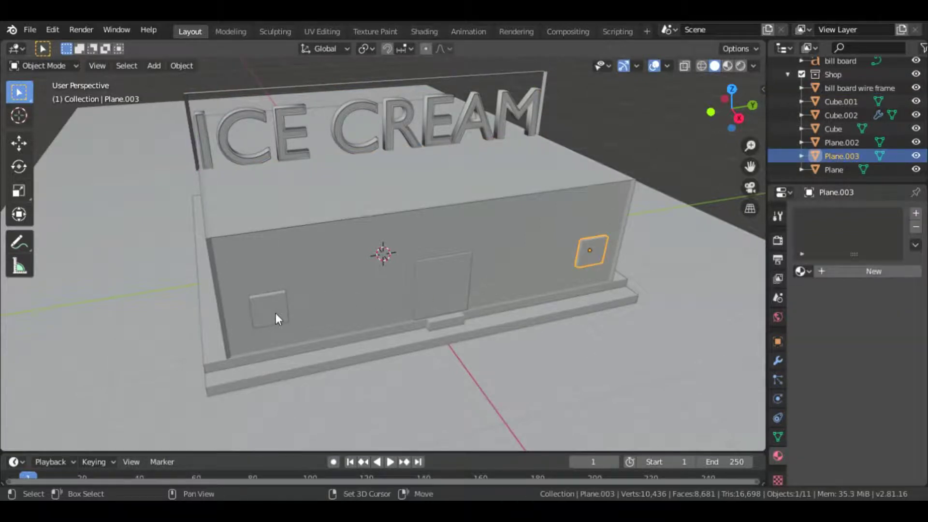
left_click(276, 319, "shift")
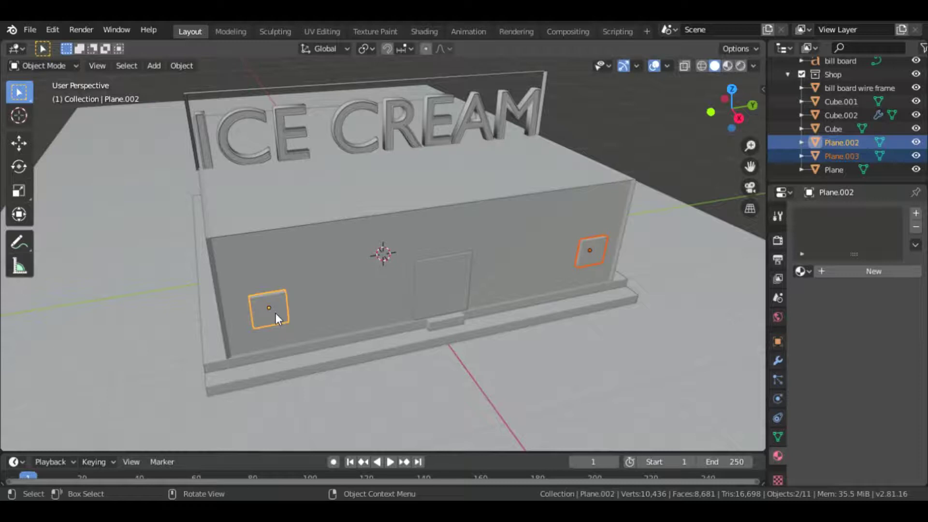
key("shift+d")
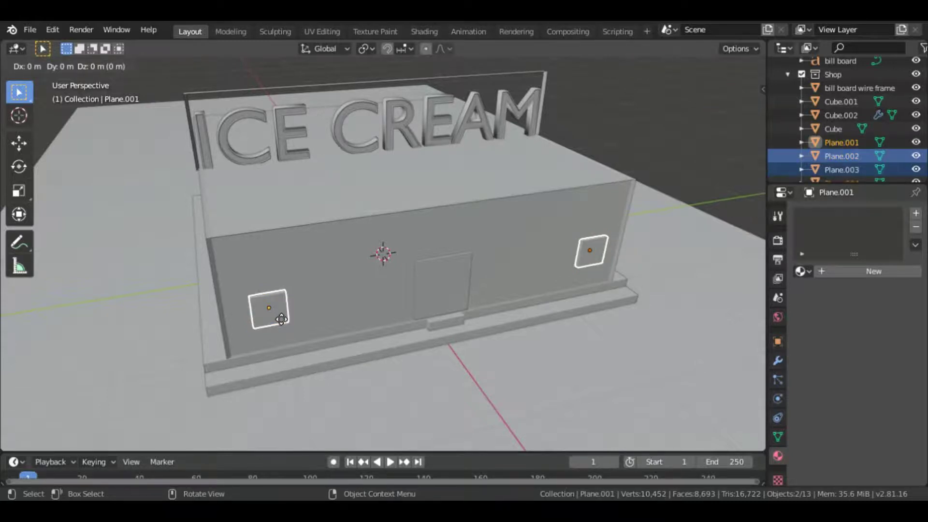
right_click(281, 318)
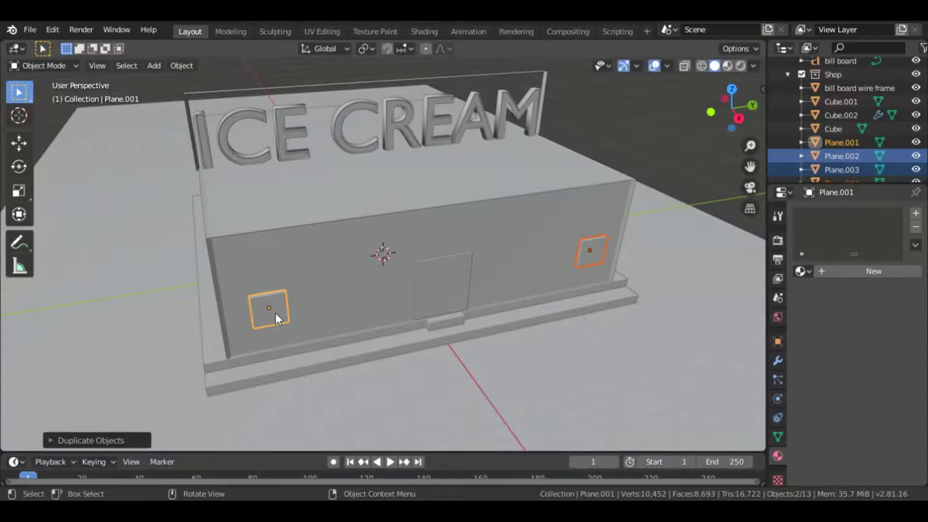
- Select the window copies Plane.001 and Plane.004 among the window squares
scroll(836, 140, "down", 2)
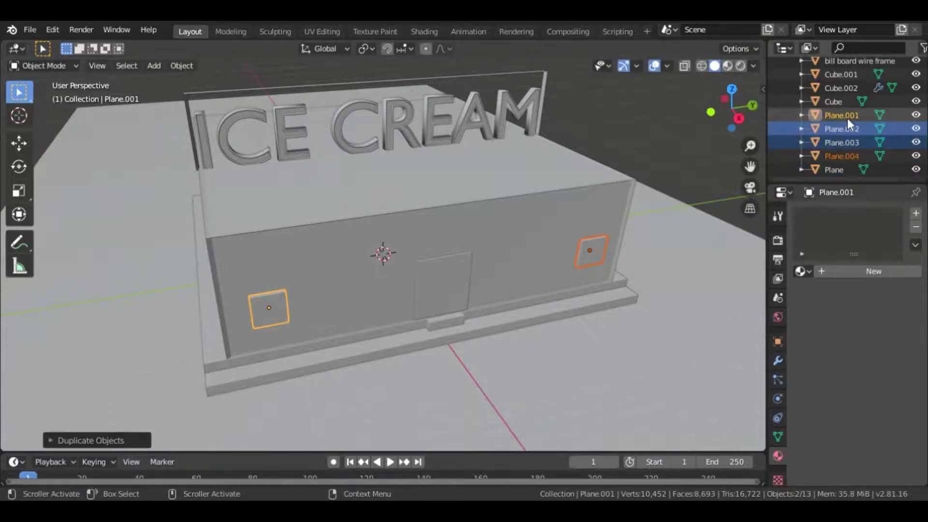
left_click_drag(857, 115, 857, 155)
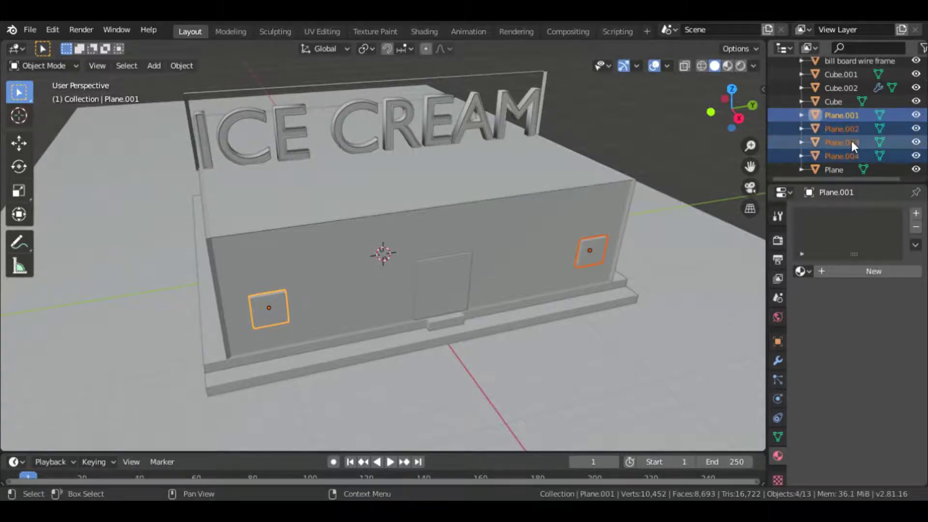
left_click(851, 142)
left_click(853, 119)
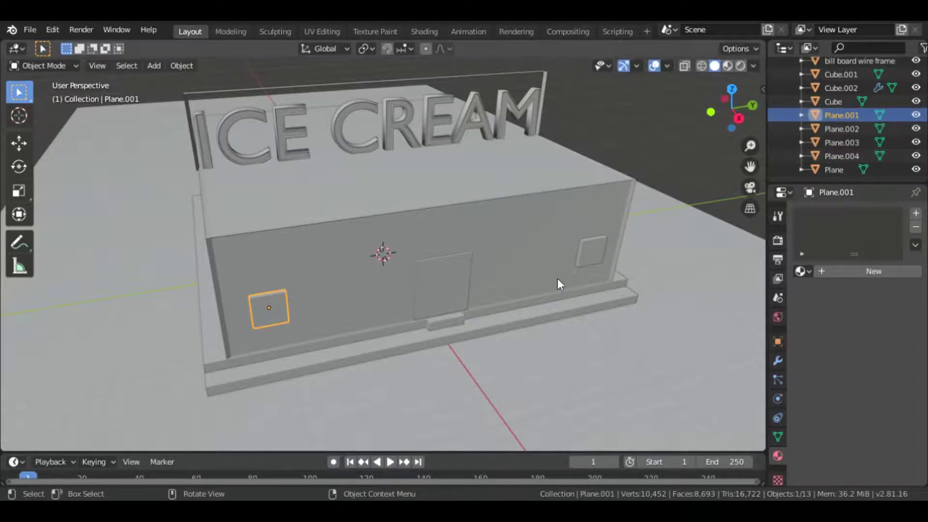
left_click(587, 251, "shift")
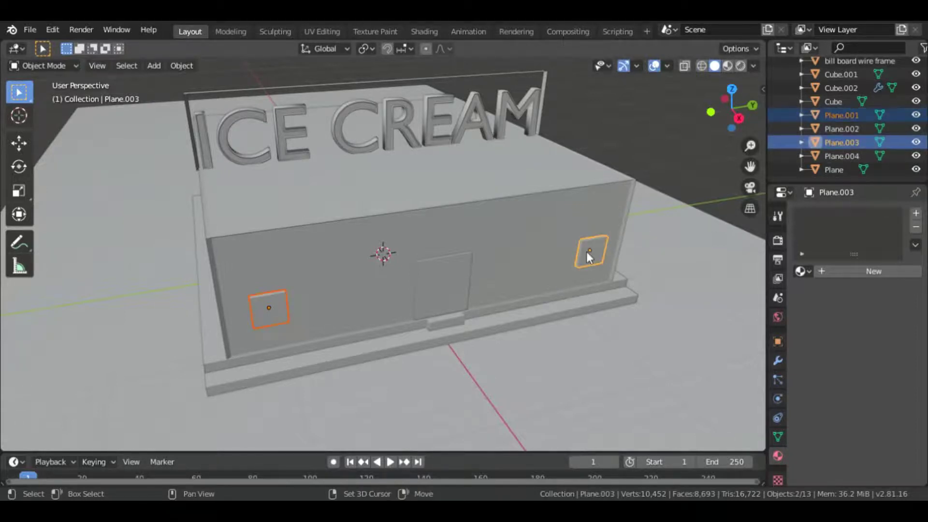
left_click(587, 251, "shift")
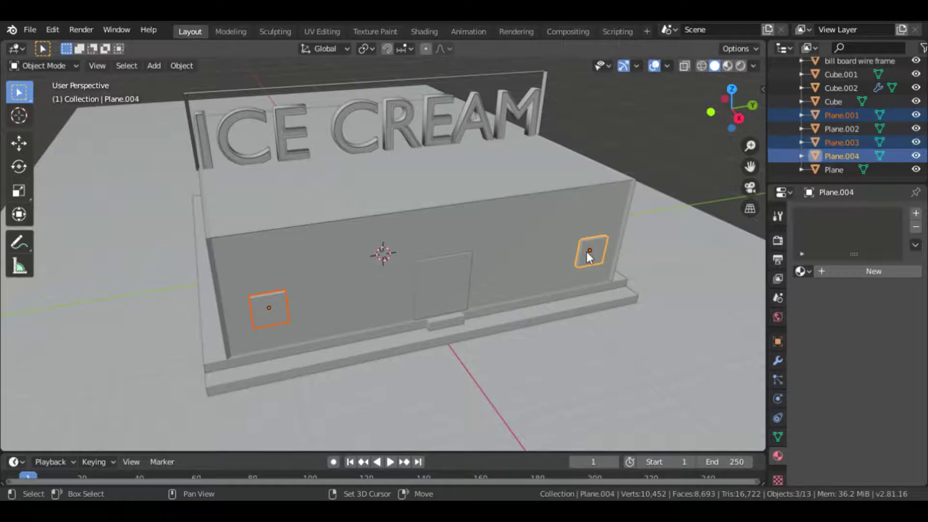
left_click(586, 251, "shift")
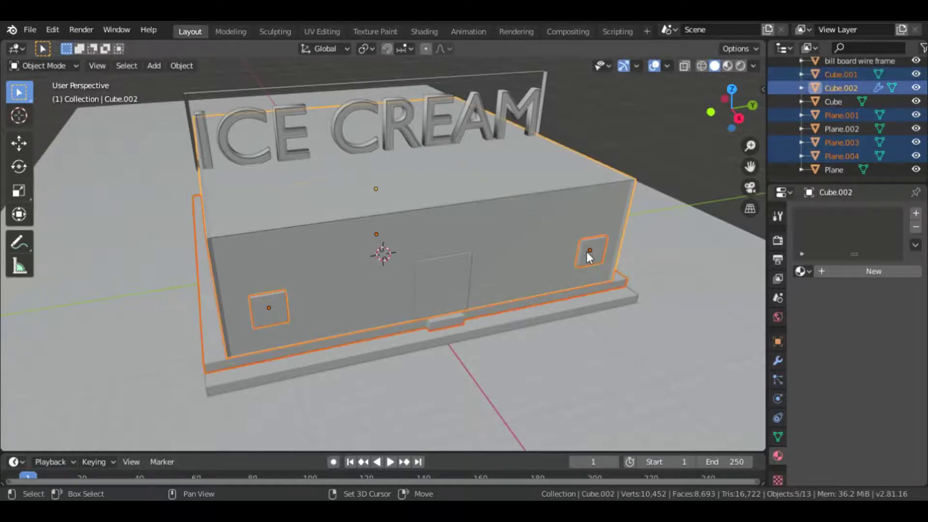
left_click(700, 143)
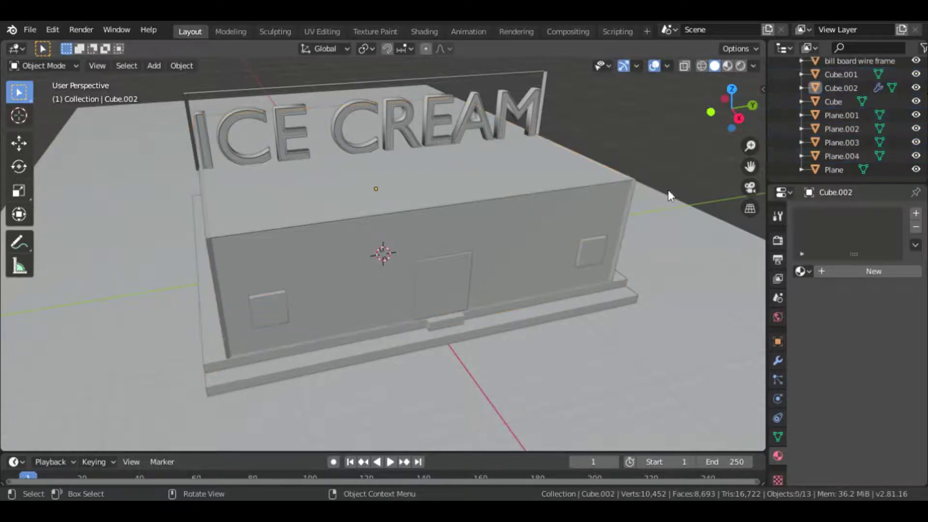
left_click(267, 310)
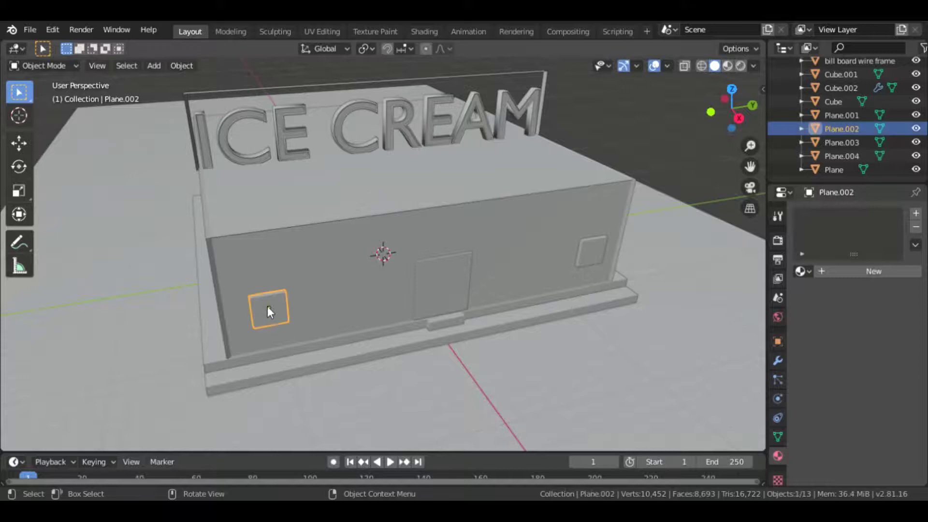
left_click(862, 112)
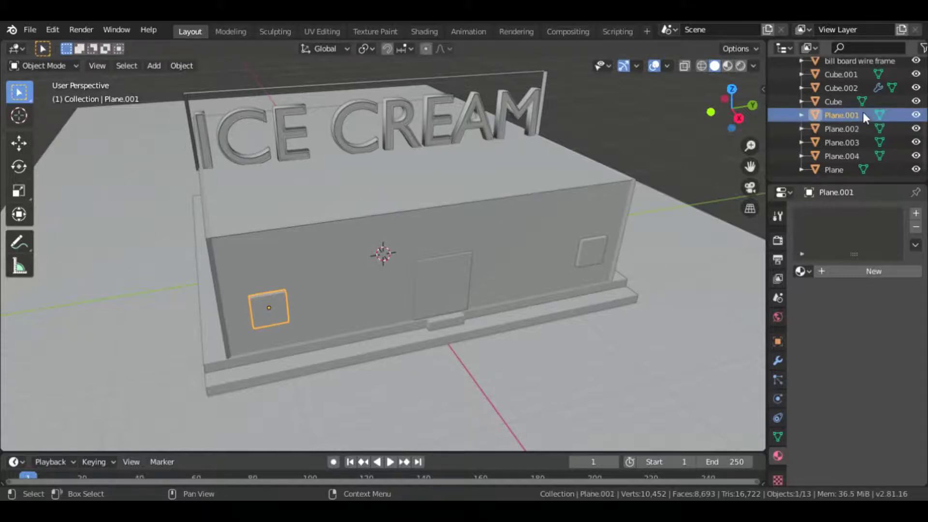
left_click(587, 254, "shift")
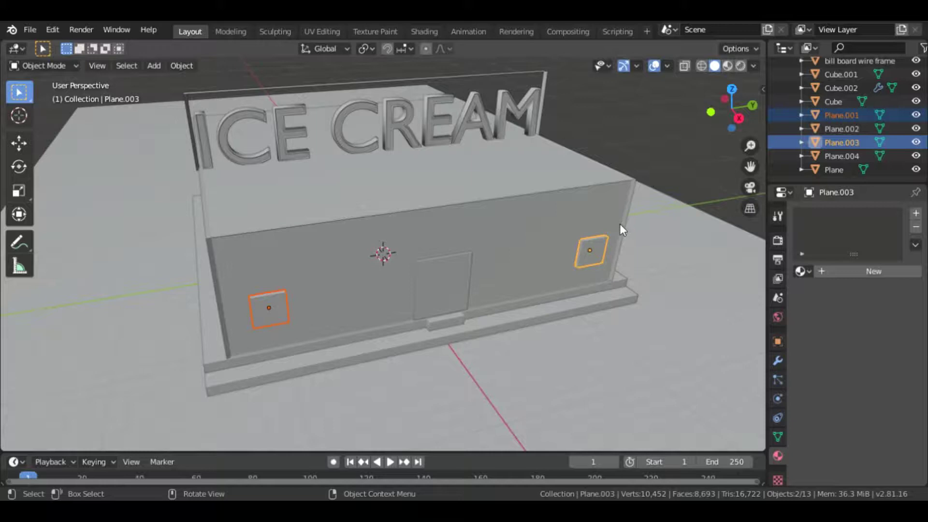
- Undo selection changes until the window copies are selected again
key("ctrl+z")
left_click(604, 243, "shift")
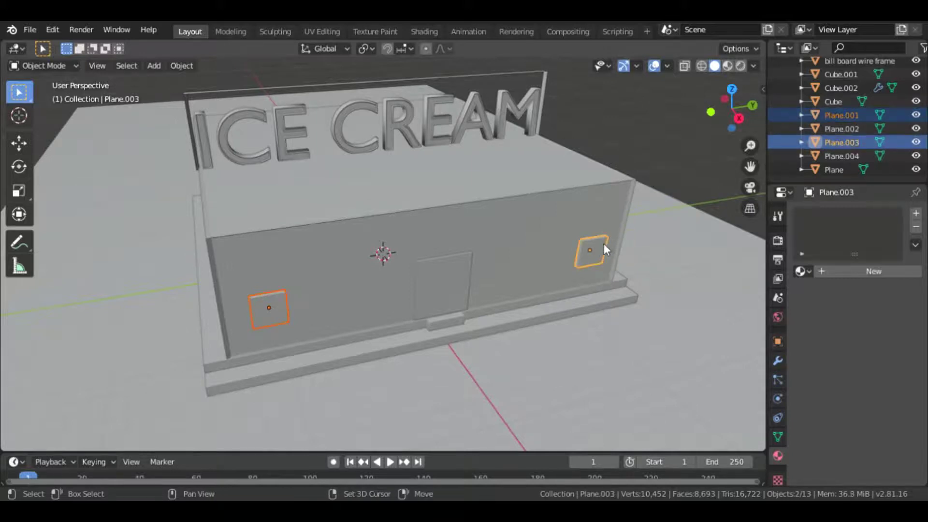
left_click(699, 165)
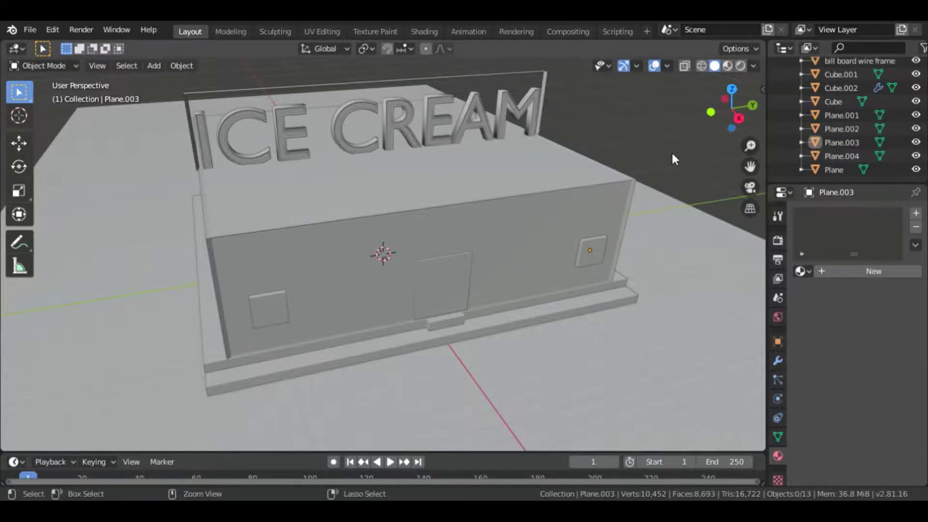
key("ctrl+z")
key("ctrl+z")
key("ctrl+z")
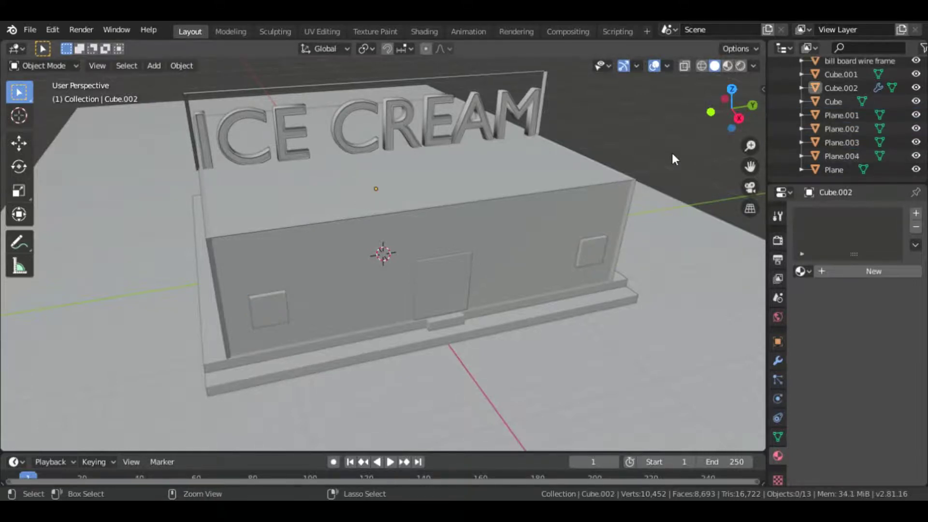
key("ctrl+z")
key("ctrl+z")
key("ctrl+z")
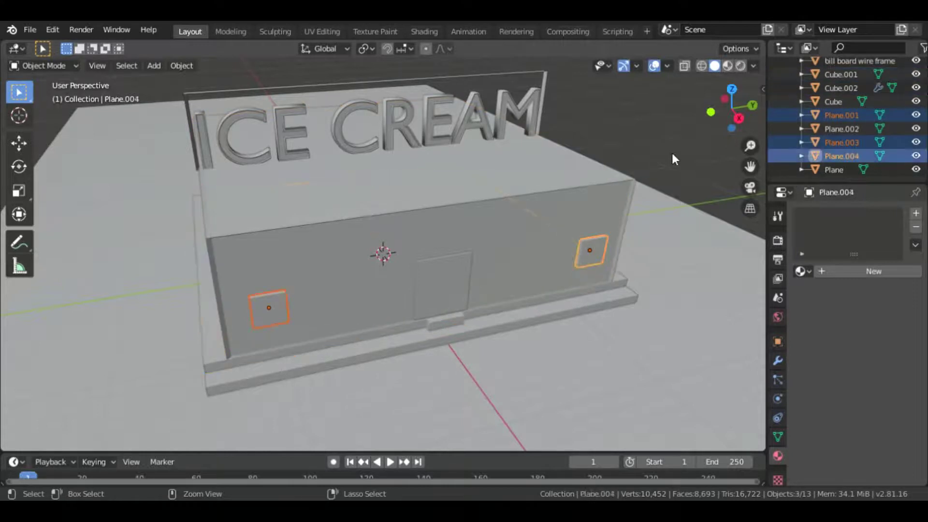
key("ctrl+z")
key("ctrl+z")
key("ctrl+z")
key("ctrl+z")
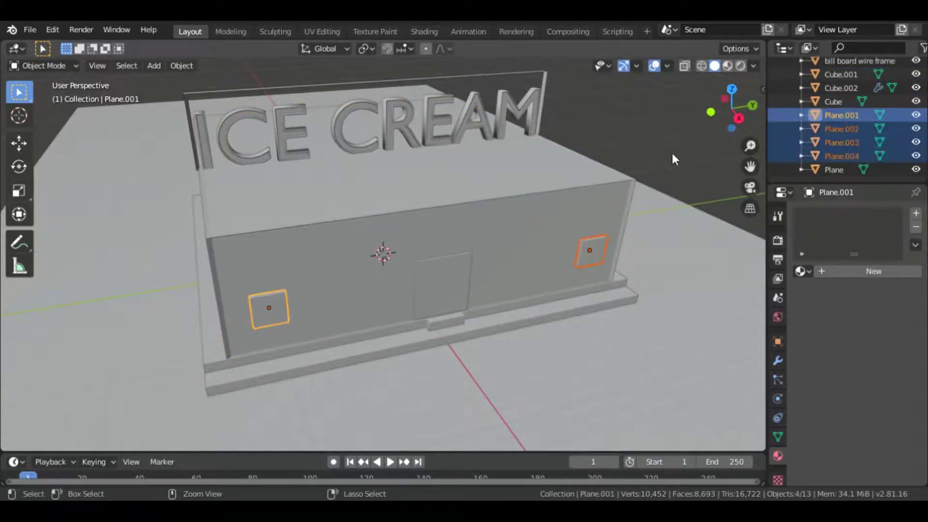
key("ctrl+z")
key("ctrl+z")
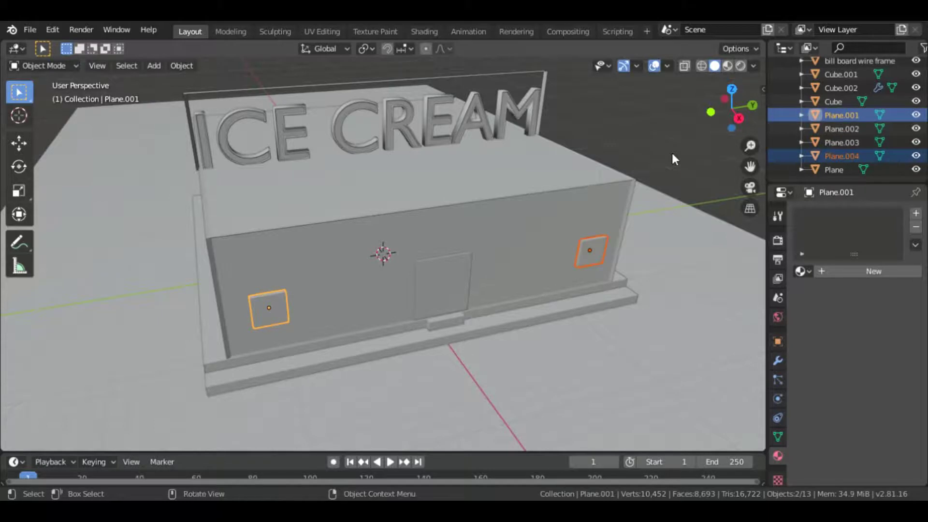
- Join Plane.004 into Plane.001 and add a Wireframe modifier
left_click(779, 360)
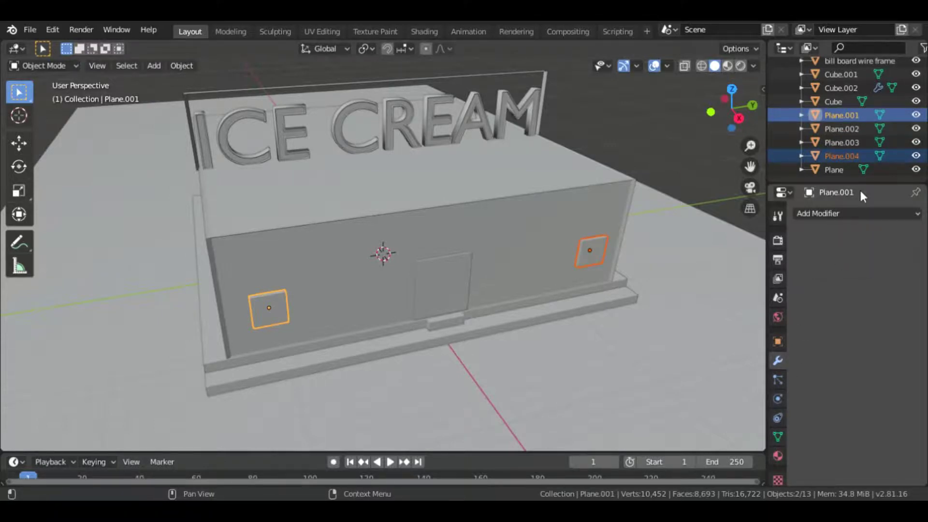
right_click(686, 150)
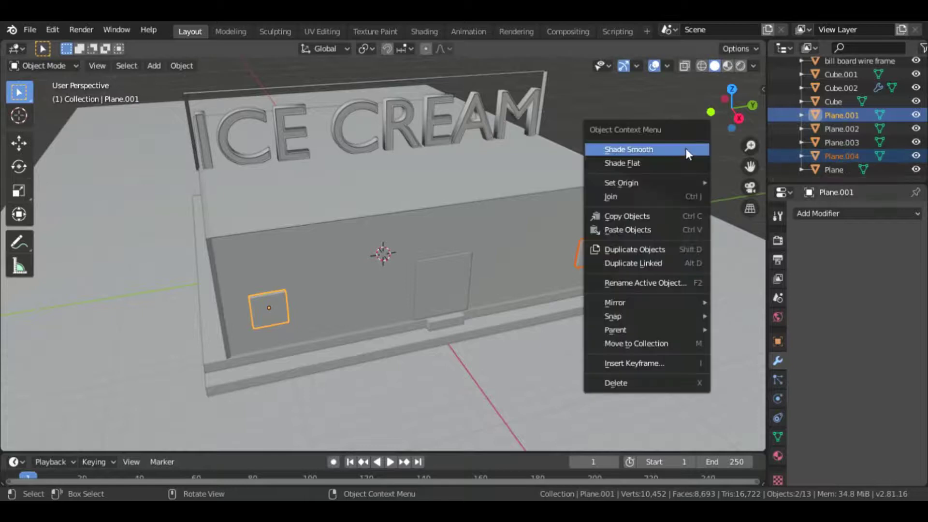
left_click(680, 201)
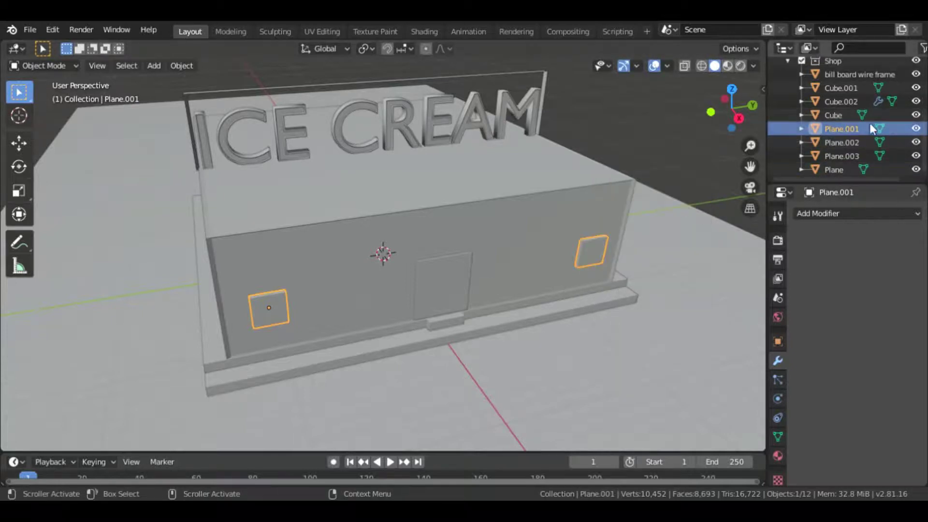
left_click(839, 213)
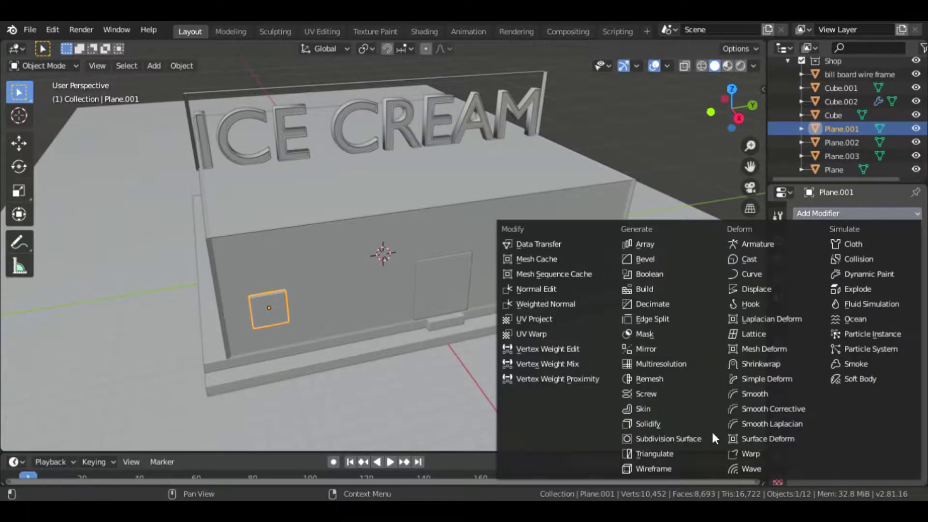
left_click(689, 463)
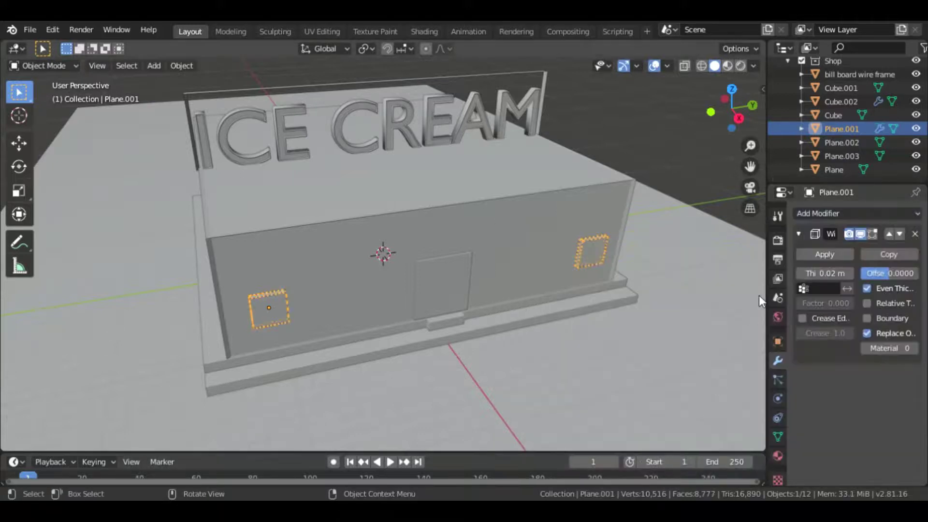
- Subdivide the window faces into four panes and set wireframe thickness to 0.059 m
key("Tab")
right_click(671, 182)
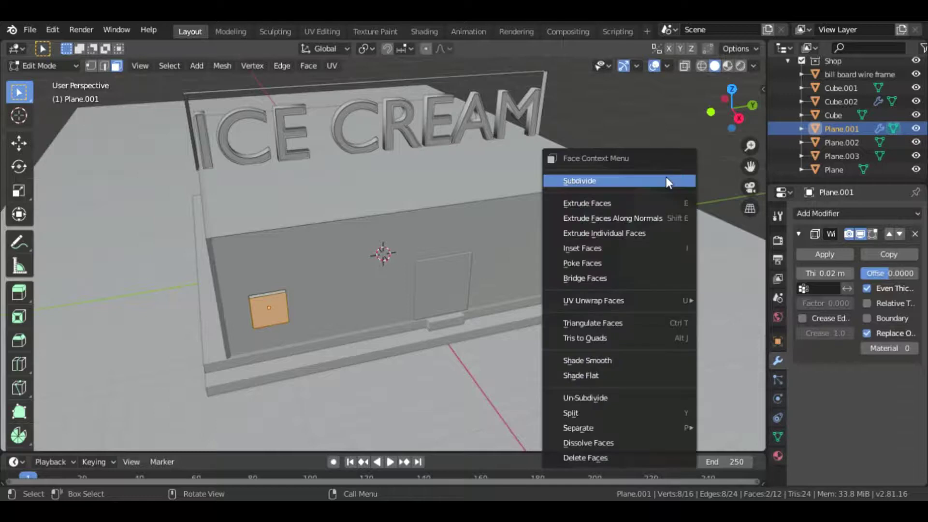
left_click(671, 178)
key("Tab")
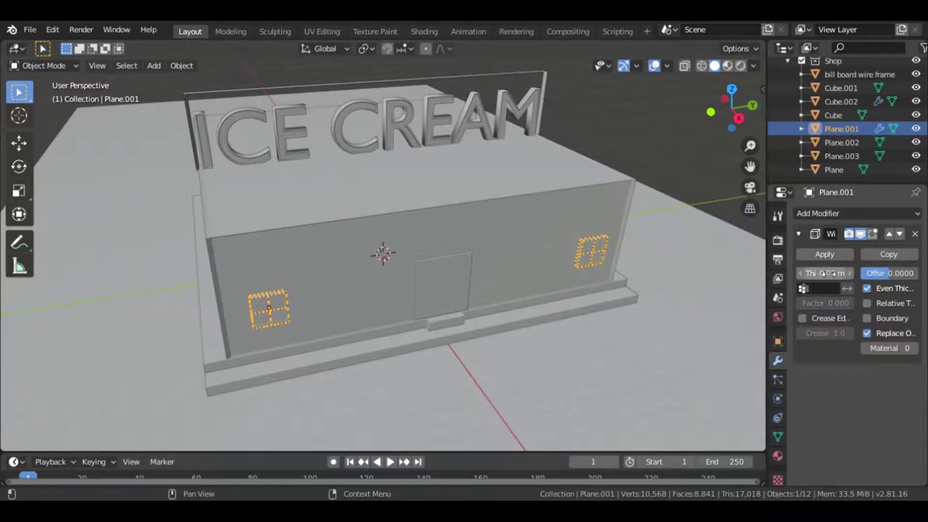
left_click_drag(827, 274, 866, 274)
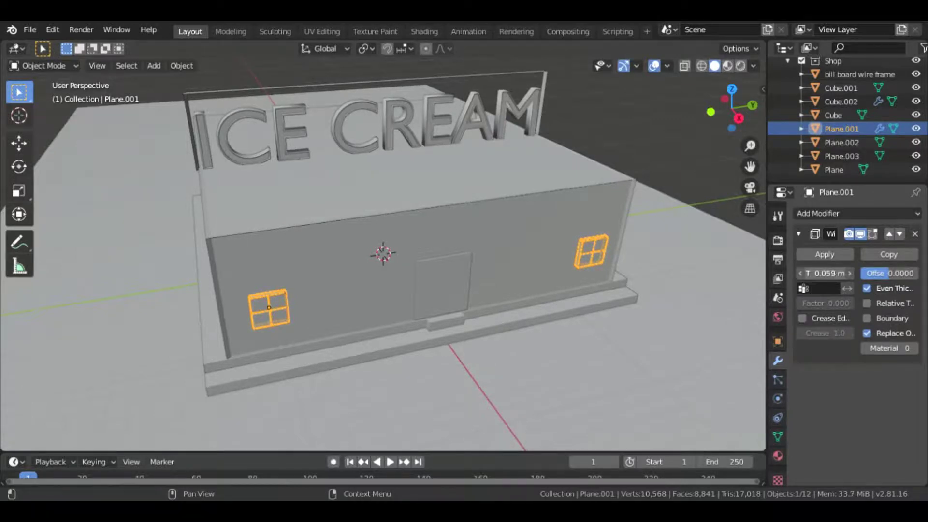
left_click(686, 144)
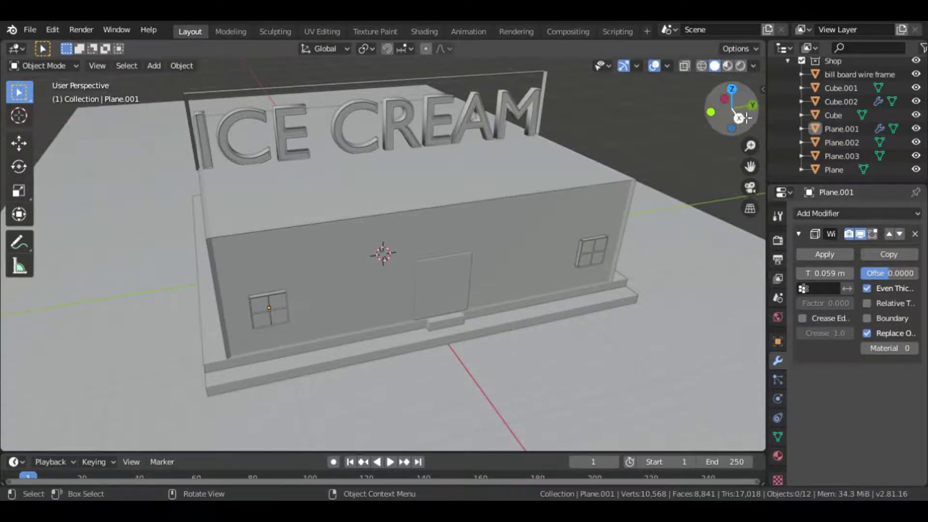
- Edit the door mesh and cut a vertical loop down its middle
left_click_drag(747, 106, 746, 118)
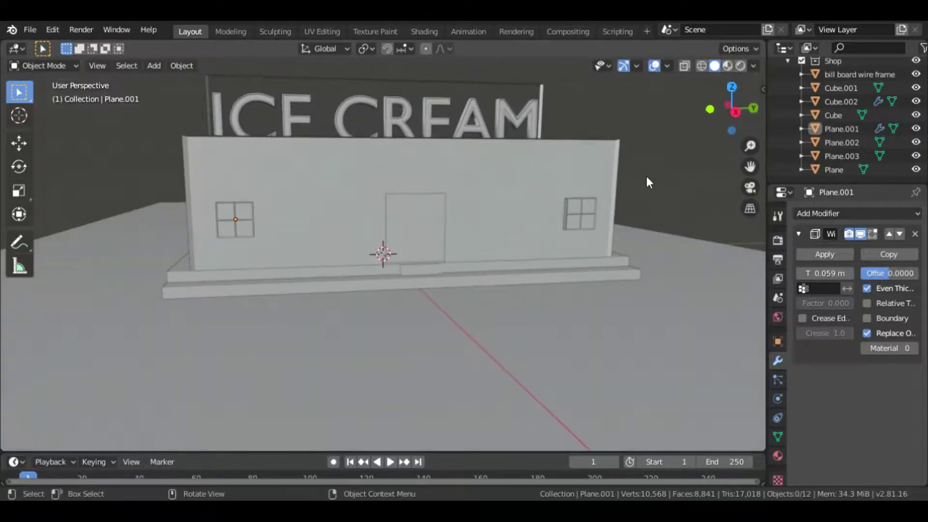
middle_click_drag(618, 182, 620, 185)
left_click(356, 237)
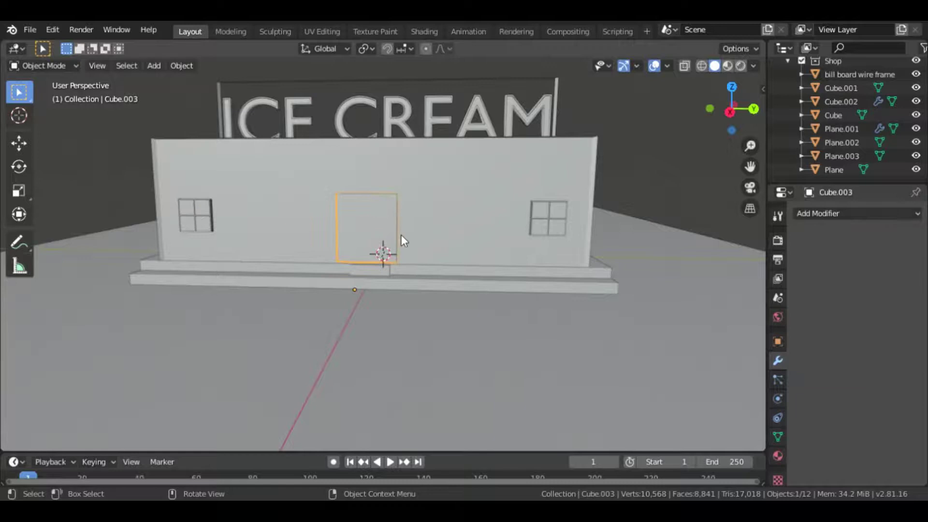
key("Tab")
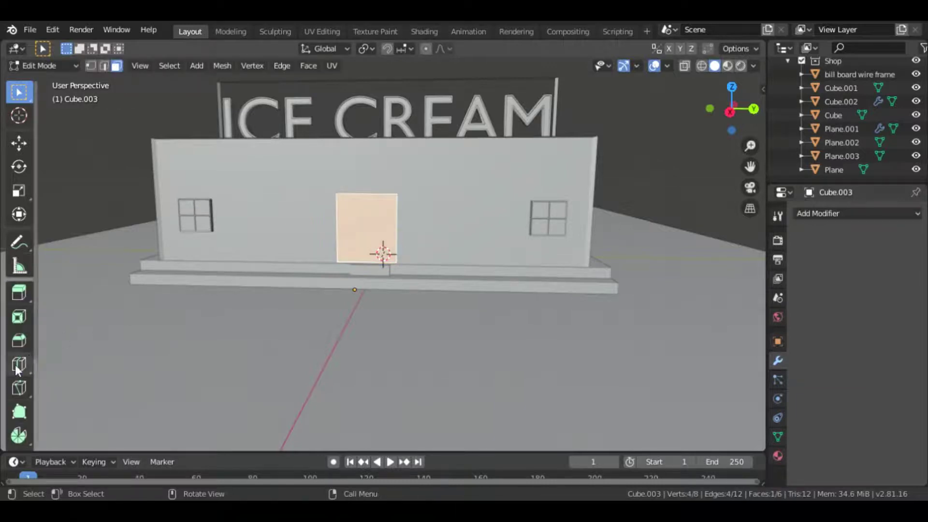
left_click(19, 364)
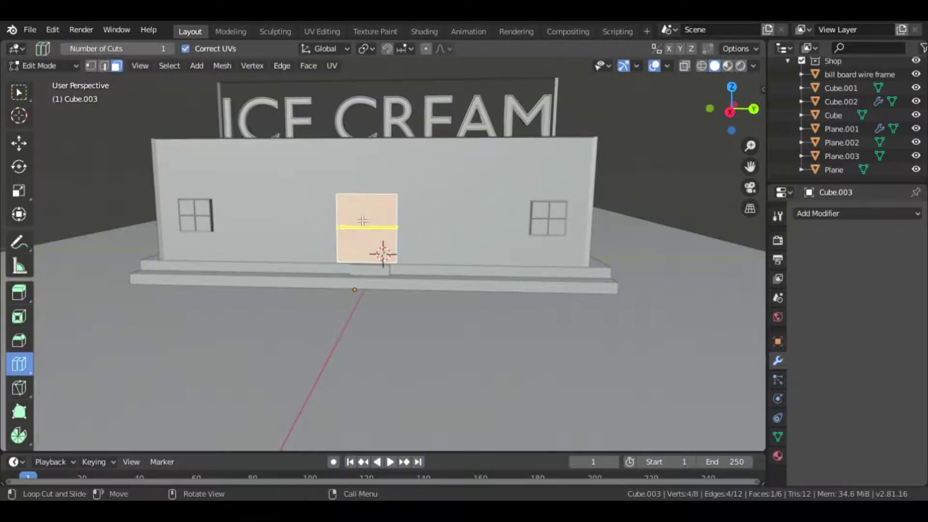
left_click(368, 201)
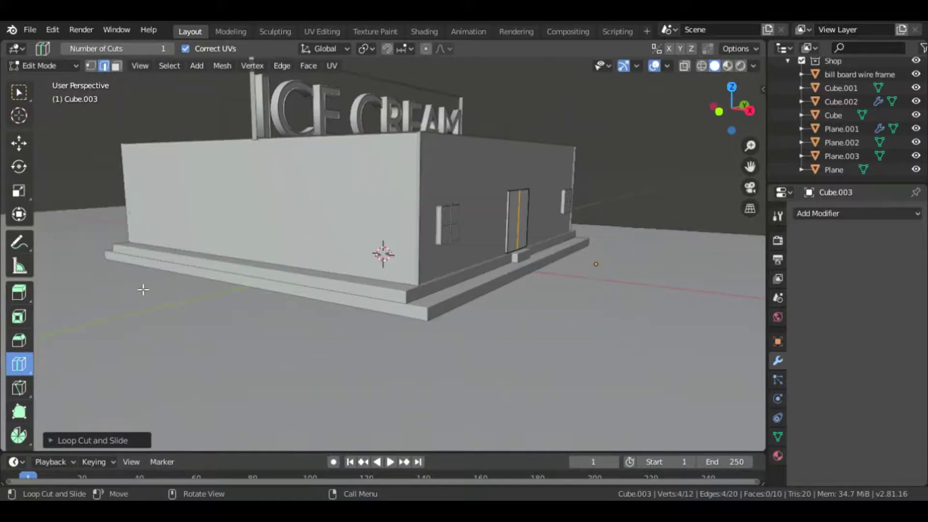
- Add a horizontal loop cut across the door, slid up near its top
middle_click_drag(143, 290, 184, 285)
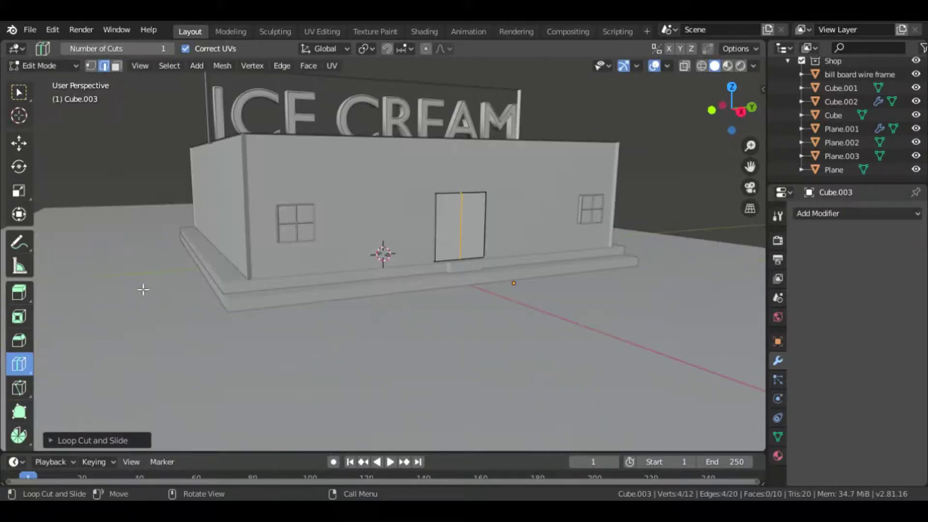
left_click(451, 223)
left_click_drag(450, 221, 450, 193)
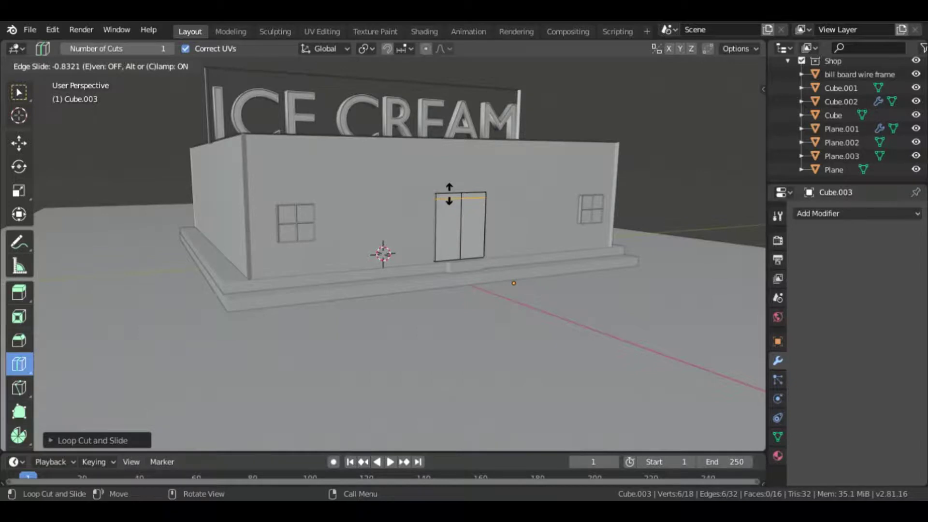
left_click(19, 93)
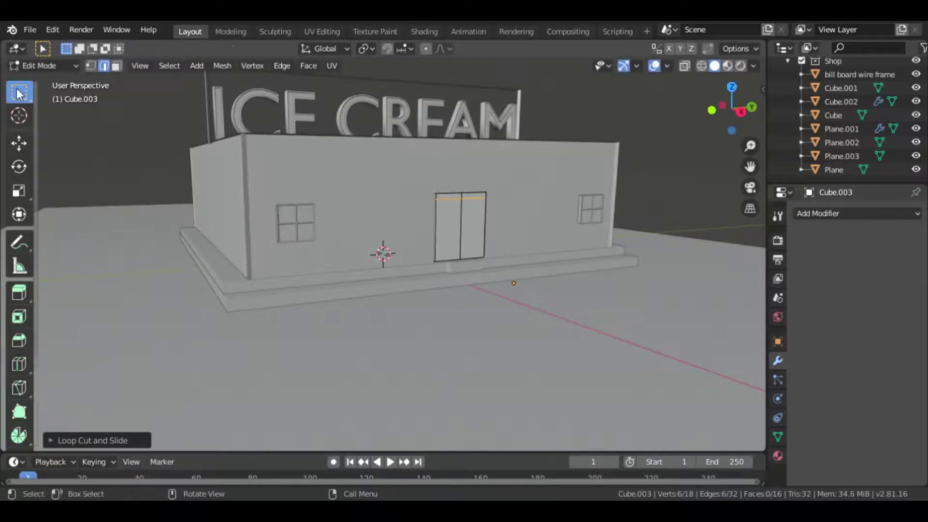
- Select the four face strips across the top of the door in Face select mode
left_click(117, 65)
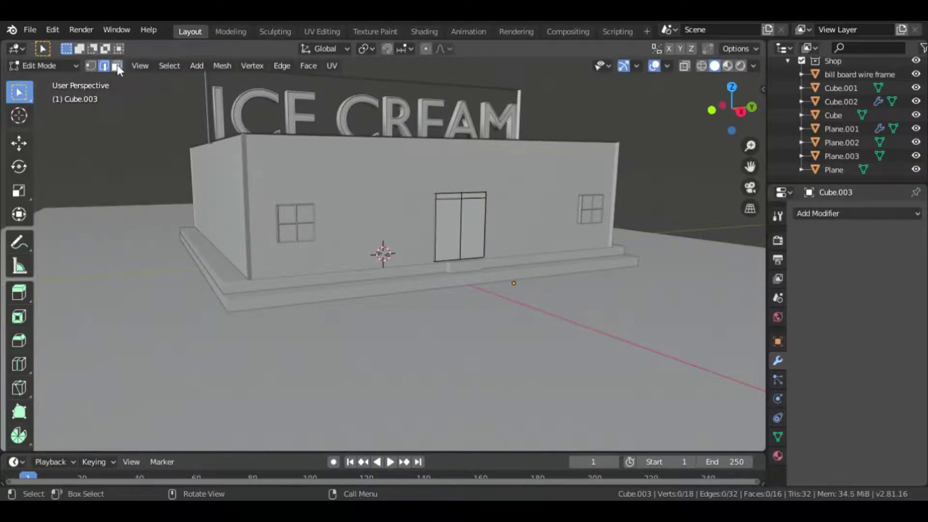
left_click(459, 199)
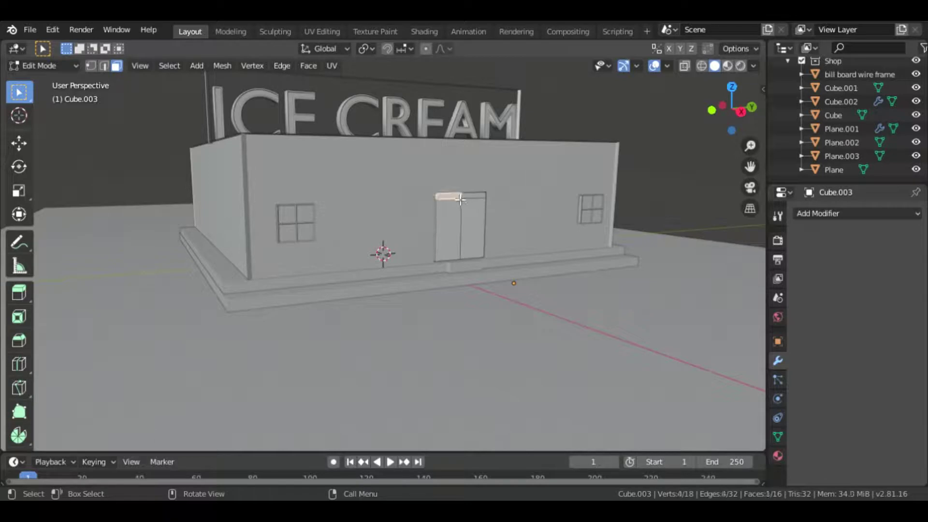
left_click(478, 198, "shift")
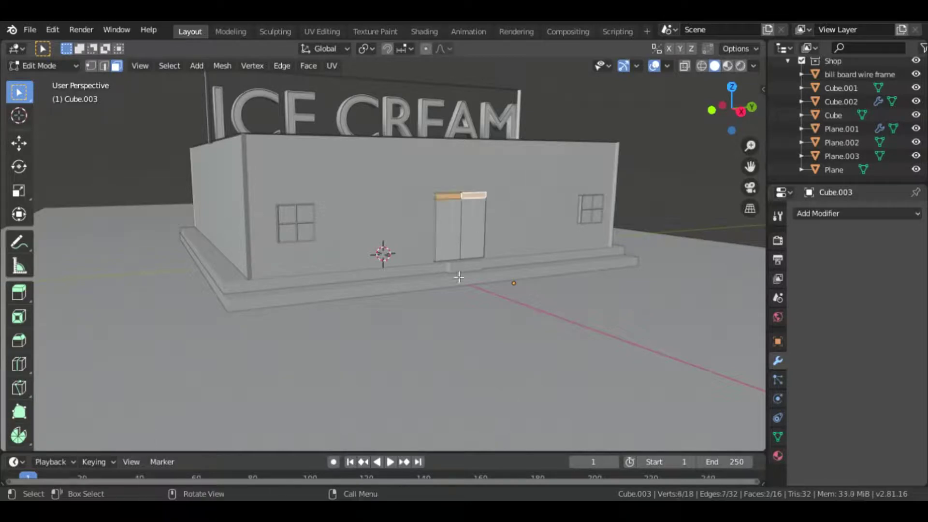
key("e")
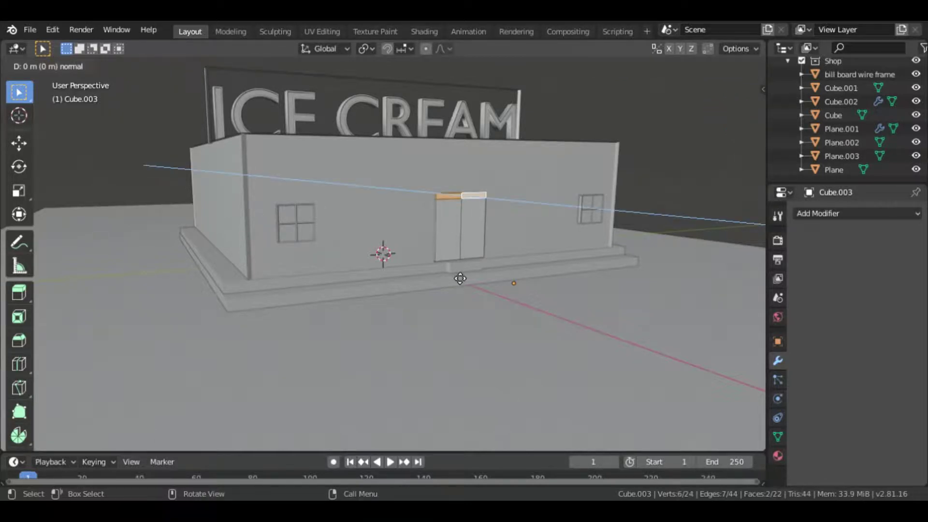
right_click(460, 279)
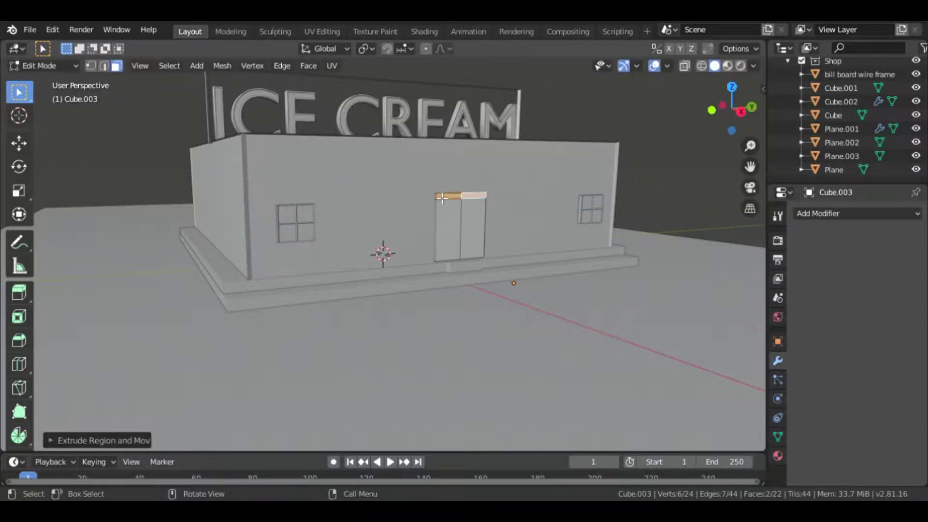
middle_click_drag(442, 199, 475, 208)
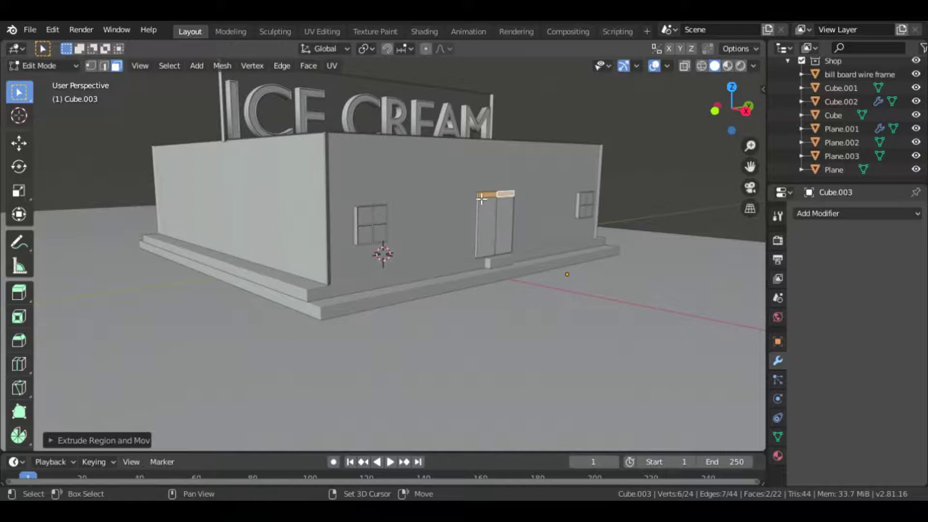
left_click(482, 201, "shift")
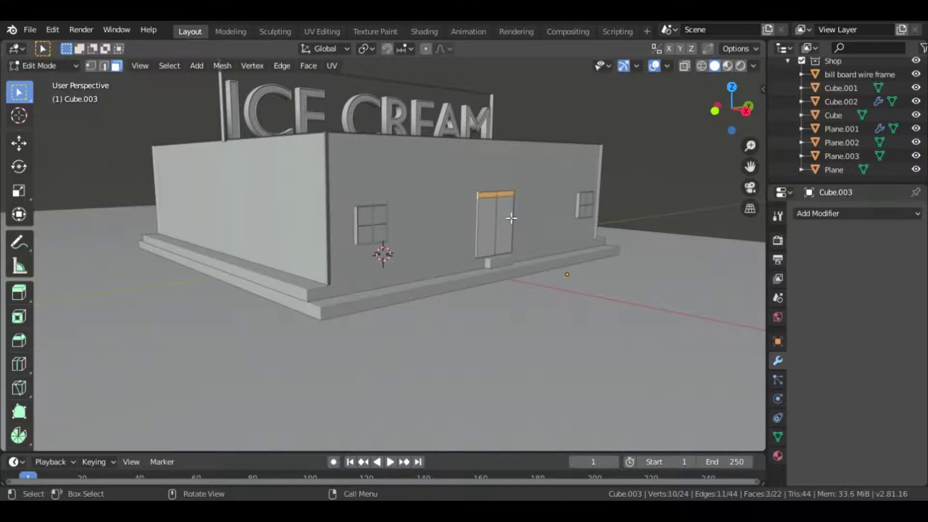
middle_click_drag(509, 218, 511, 219)
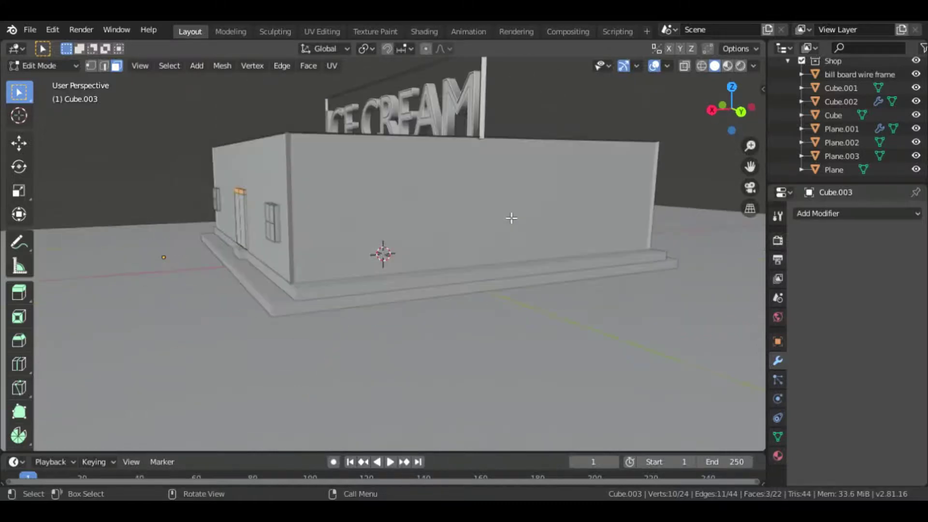
left_click(249, 197, "shift")
middle_click_drag(252, 198, 331, 237)
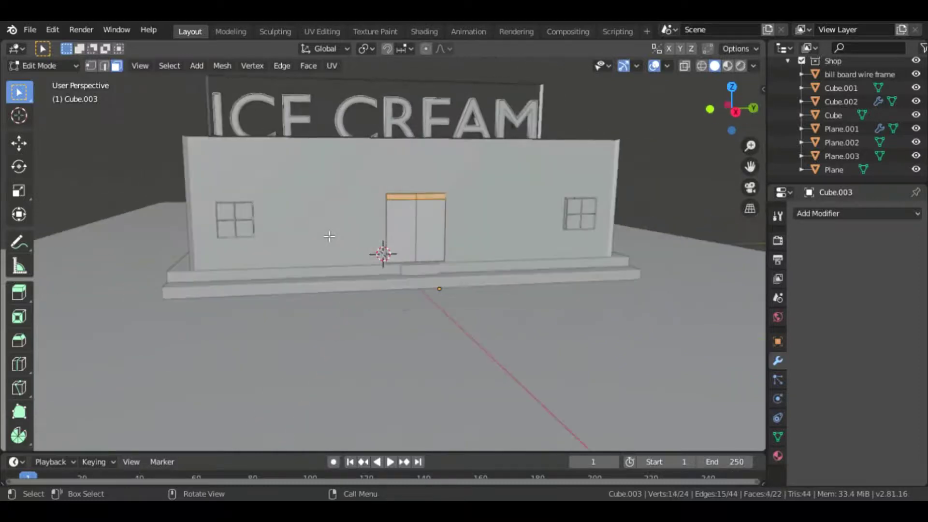
key("e")
left_click(331, 237)
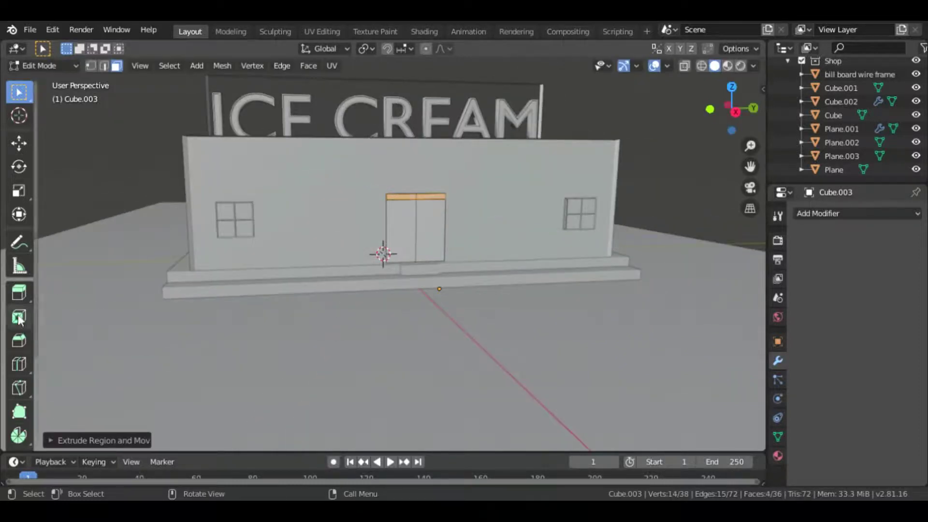
- Extrude the door-top faces along their normals into a ledge and return to Object Mode
left_click(19, 293)
right_click(268, 331)
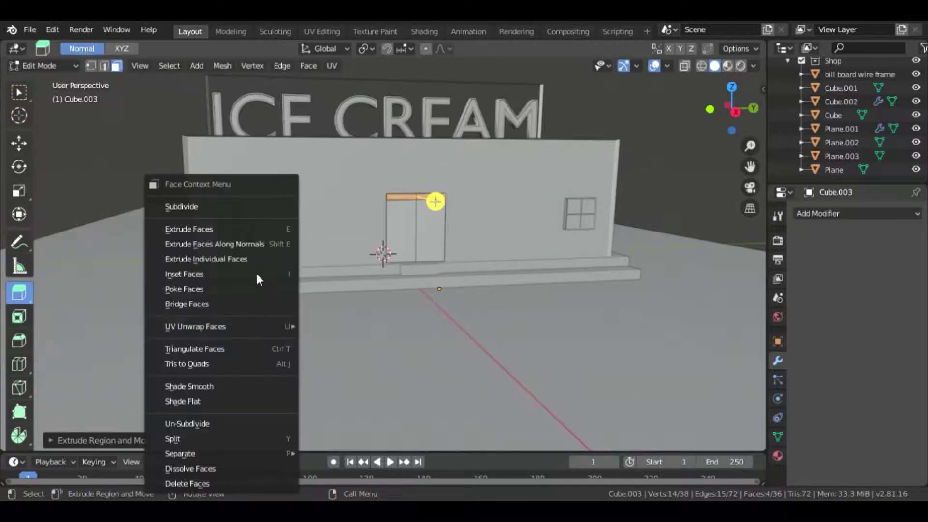
left_click(250, 247)
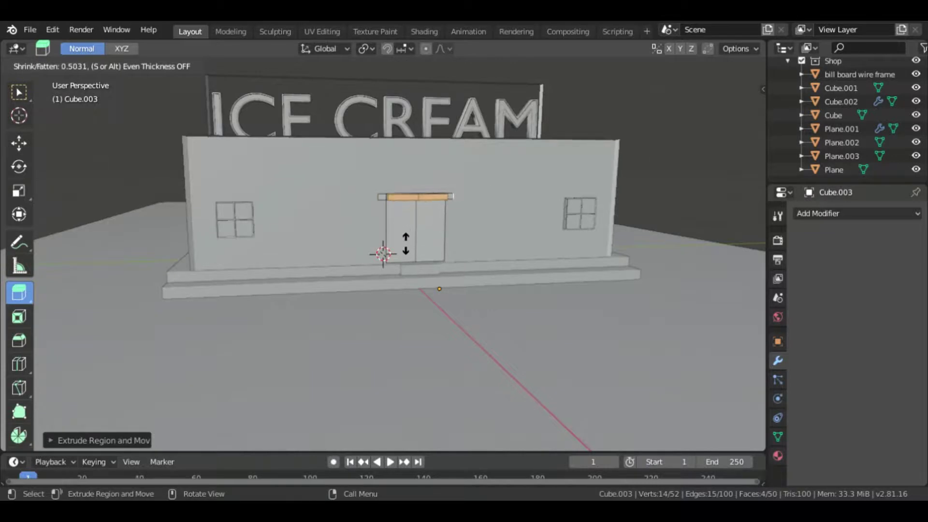
left_click(436, 201)
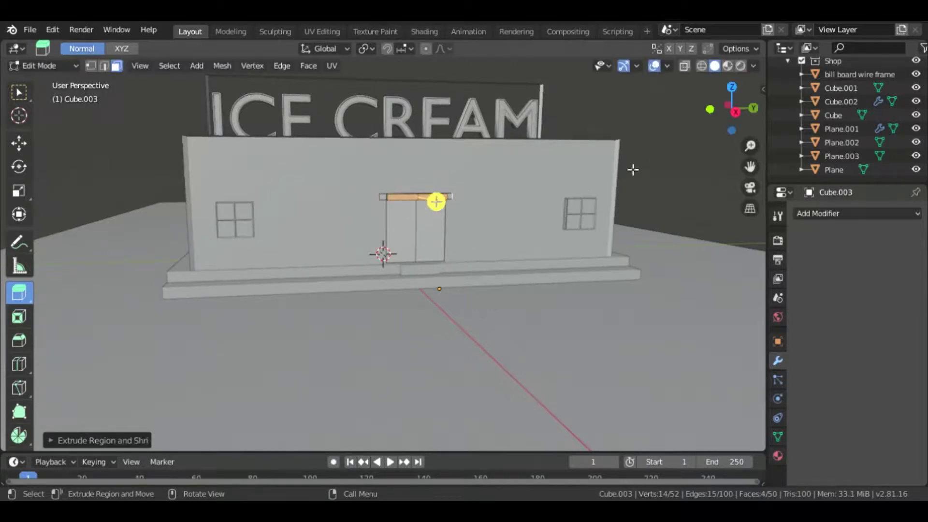
left_click(19, 92)
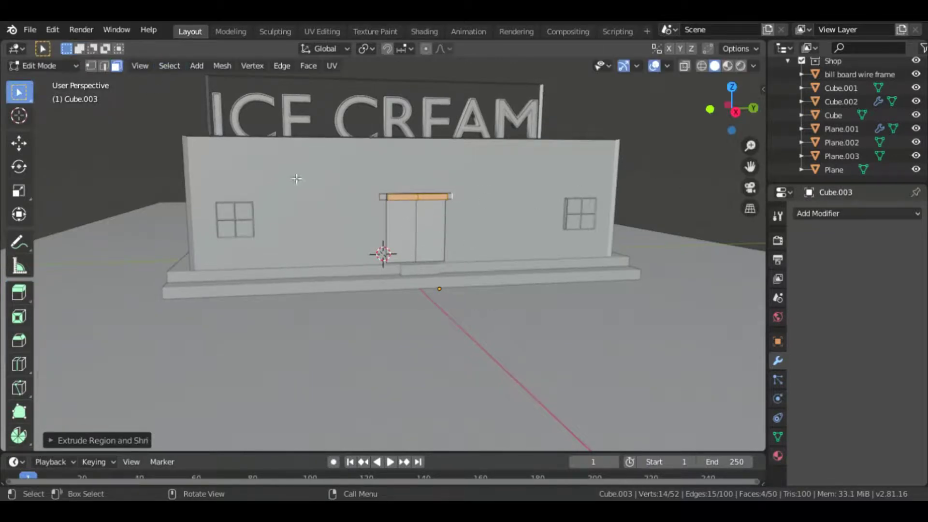
key("Tab")
middle_click_drag(503, 160, 589, 164)
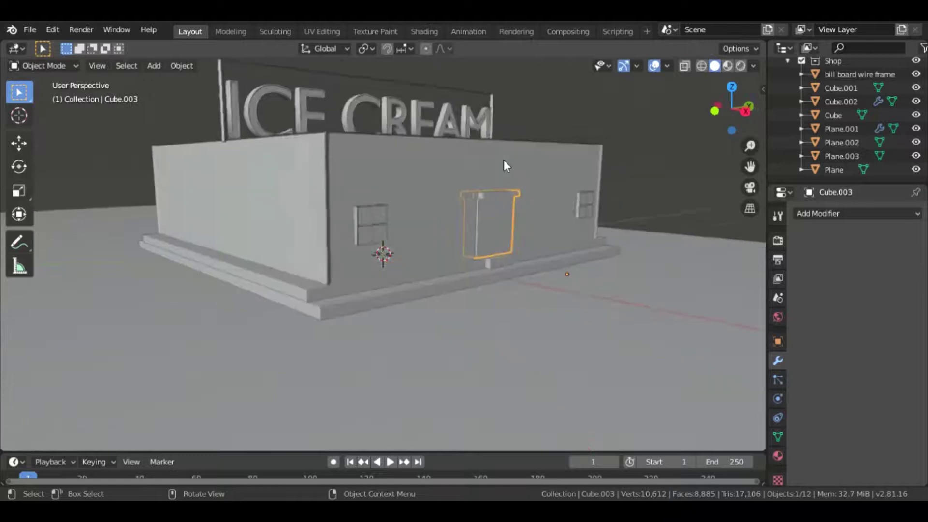
left_click(589, 163)
key("KP_6")
key("KP_6")
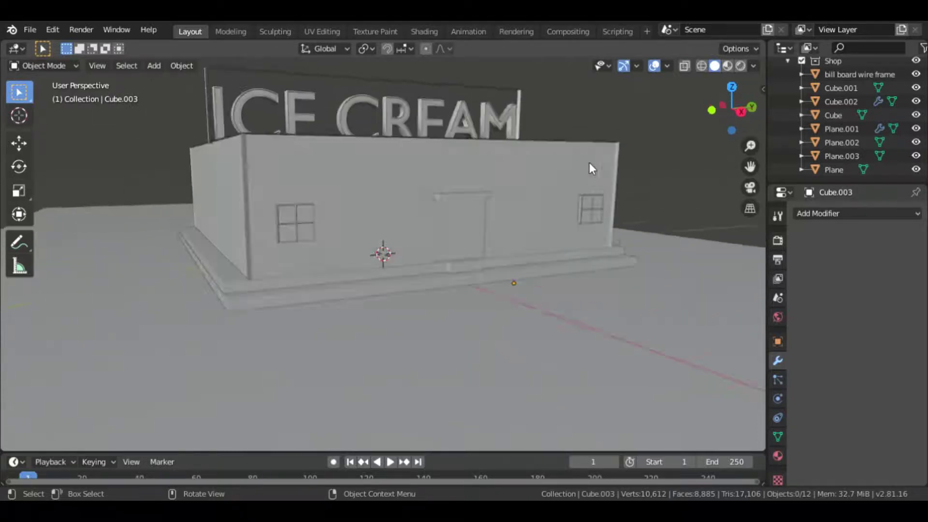
key("KP_6")
key("KP_6")
key("KP_4")
key("KP_4")
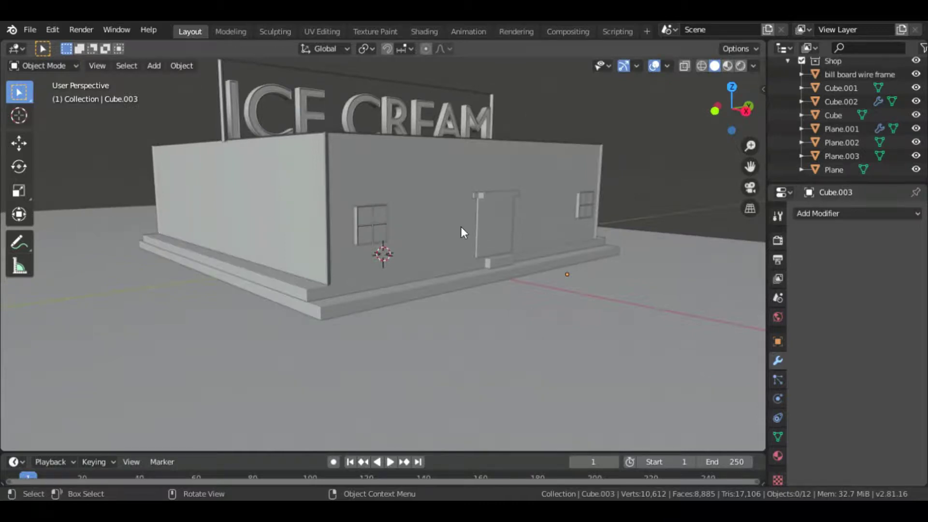
- Preview the shop front through the scene camera, then exit camera view
scroll(503, 299, "down", 3)
key("KP_6")
key("KP_6")
key("KP_6")
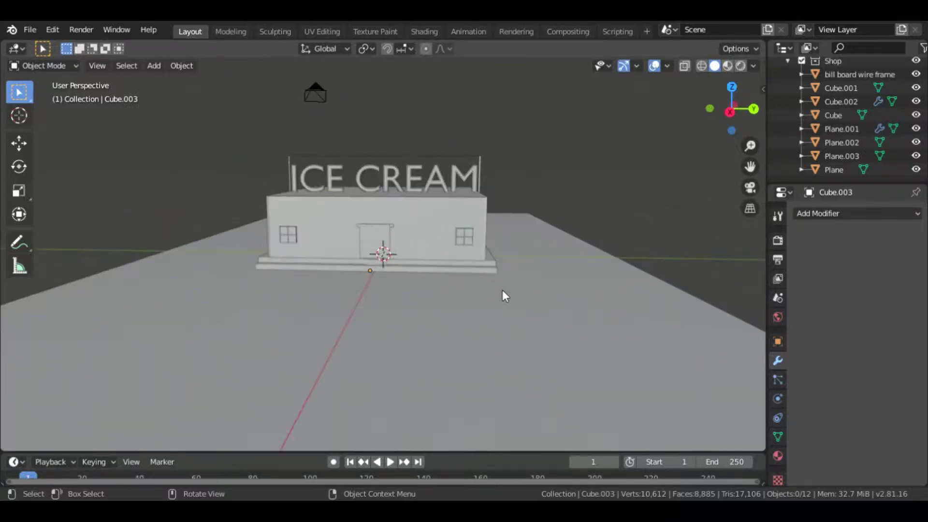
key("KP_0")
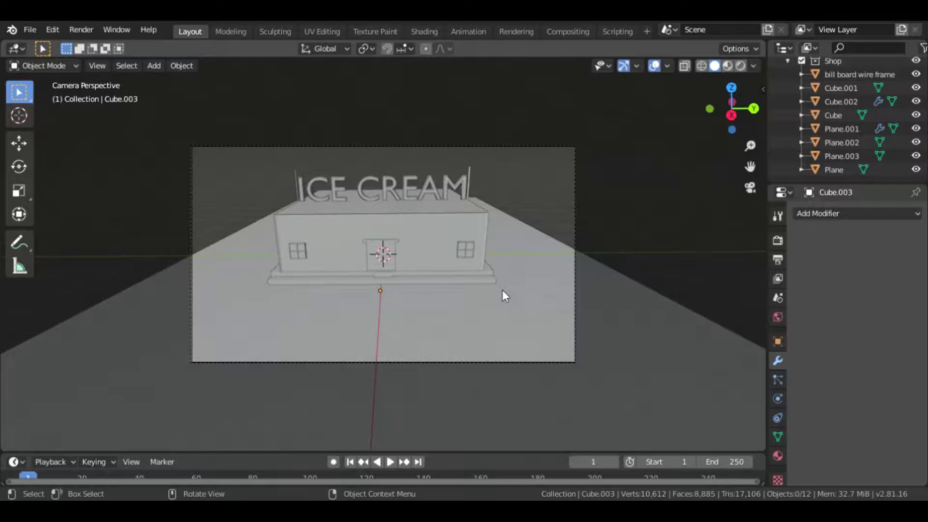
key("KP_0")
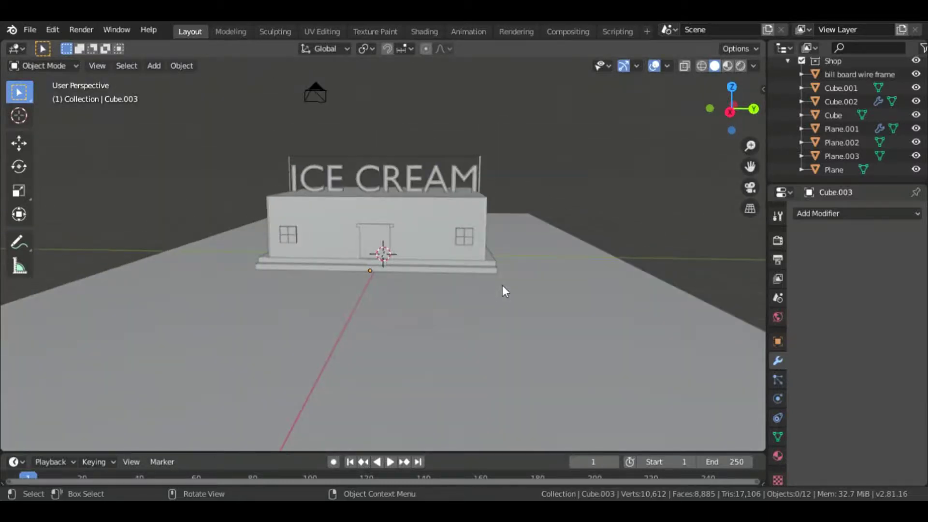
scroll(503, 289, "up", 1)
scroll(503, 289, "up", 1)
scroll(503, 289, "up", 1)
- Orbit to a higher side-on view and bring up the Shift+A add menu
key("KP_4")
key("KP_4")
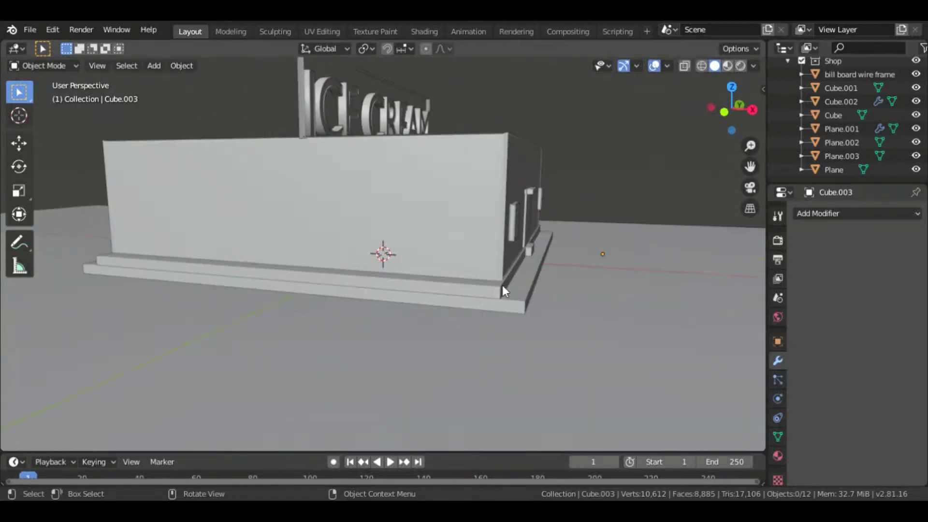
key("KP_8")
scroll(502, 290, "down", 2)
scroll(503, 290, "down", 1)
scroll(502, 290, "up", 1)
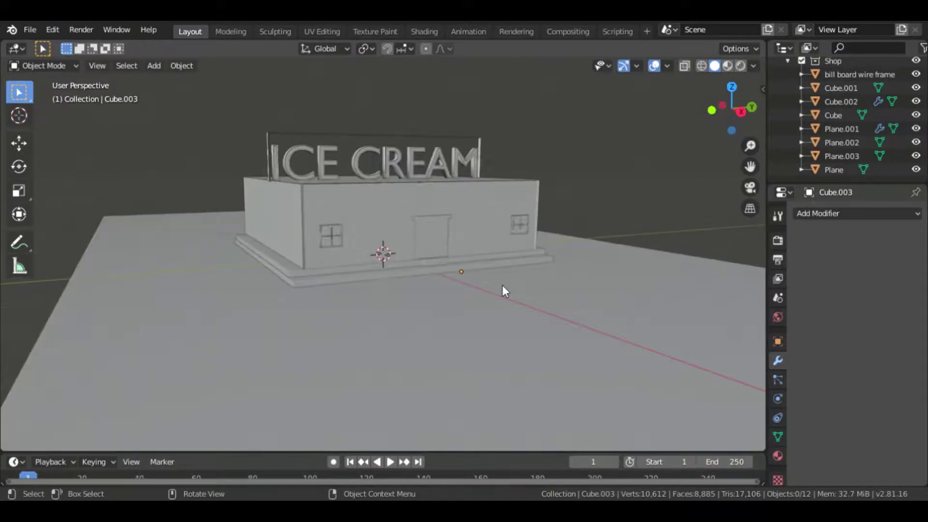
key("shift+a")
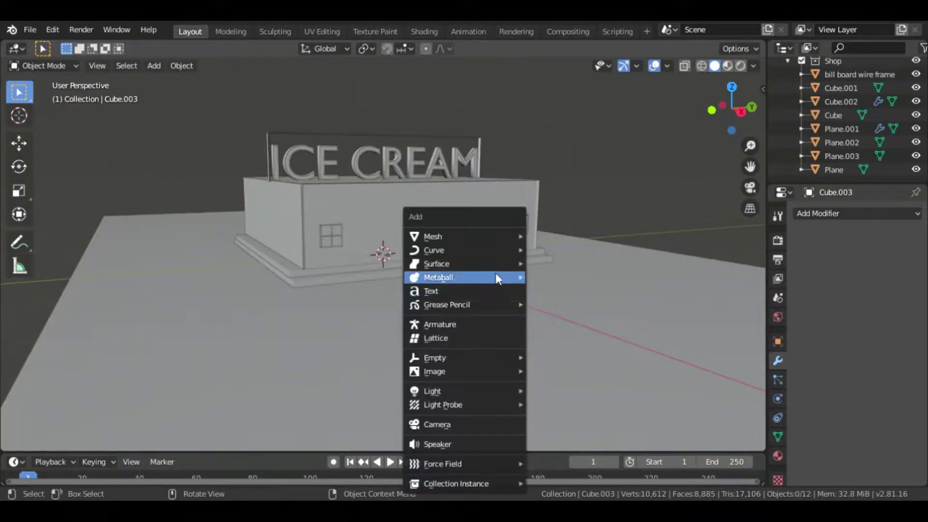
- Add a cube and enlarge it about seven times
mouse_move(464, 237)
left_click(561, 249)
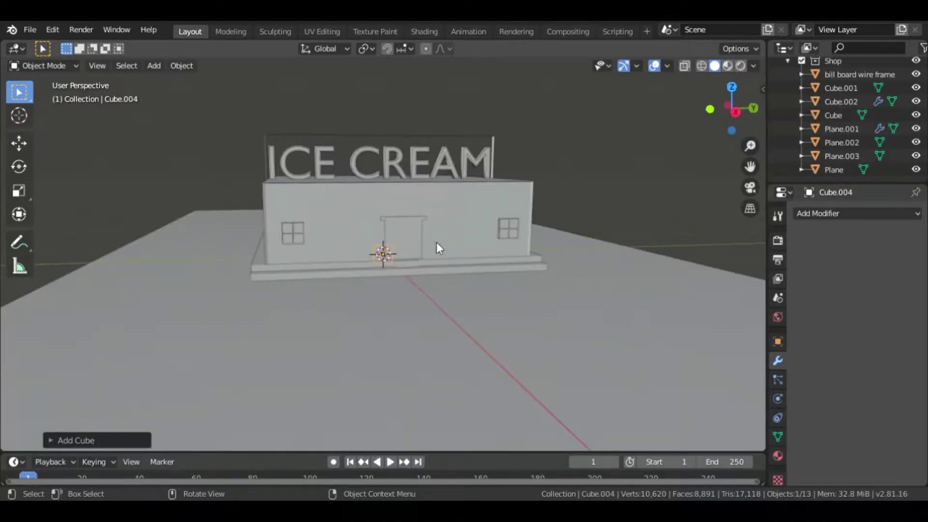
key("KP_6")
key("s")
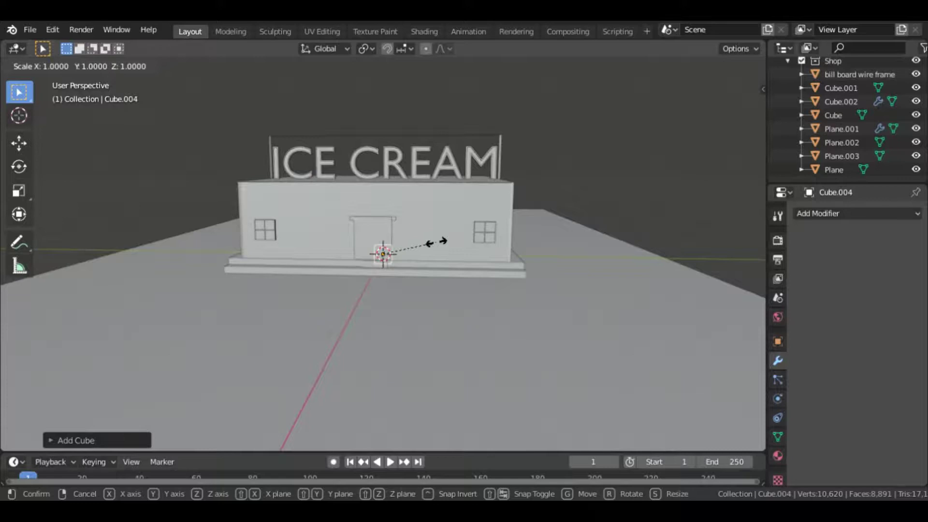
key("Escape")
key("s")
key("shift+z")
key("shift+x")
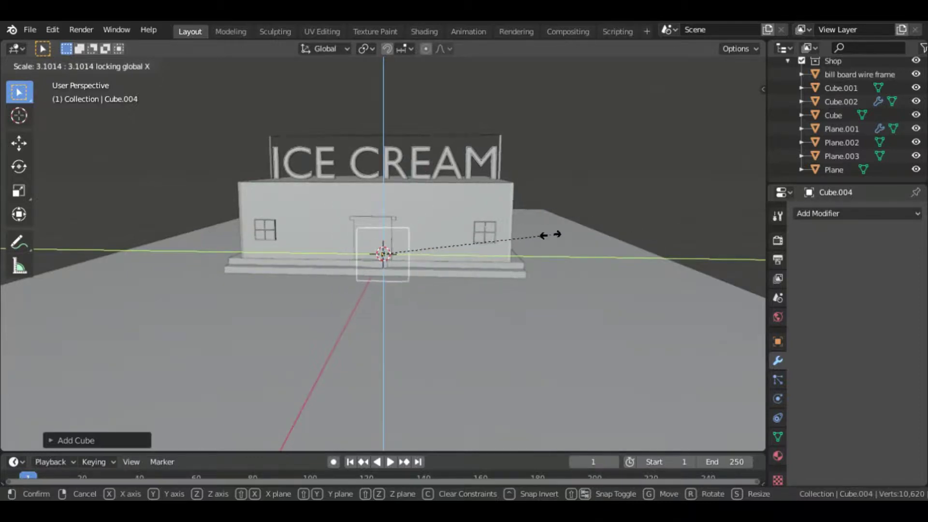
left_click(15, 215)
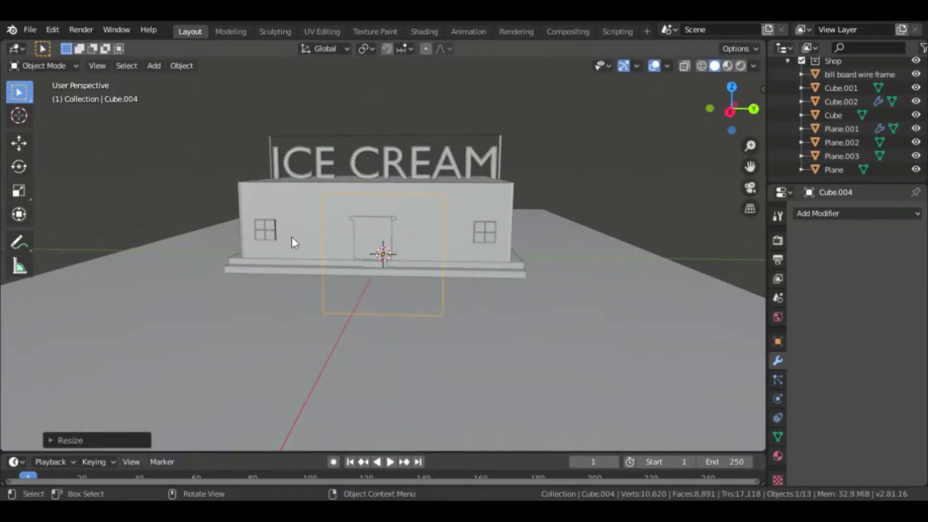
- Flatten the cube to about half height and stretch it along Y into a long wall
key("s")
key("z")
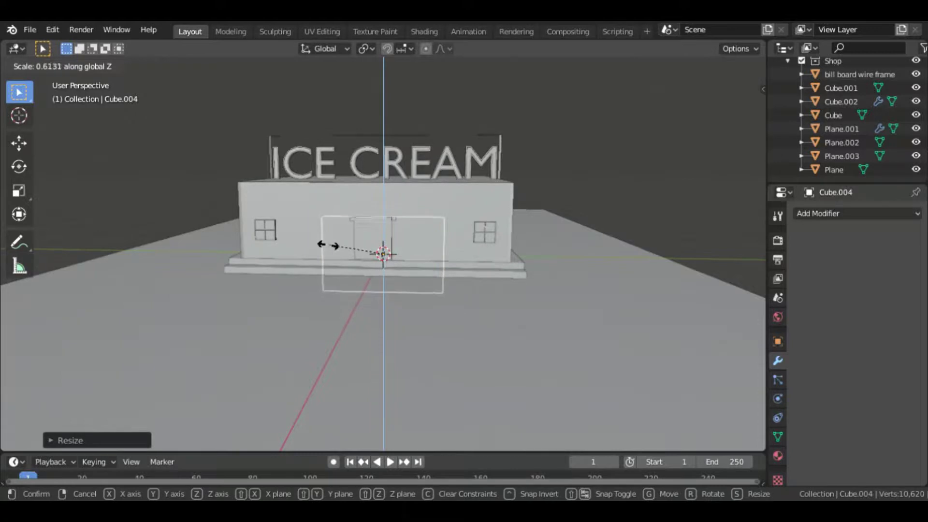
left_click(334, 245)
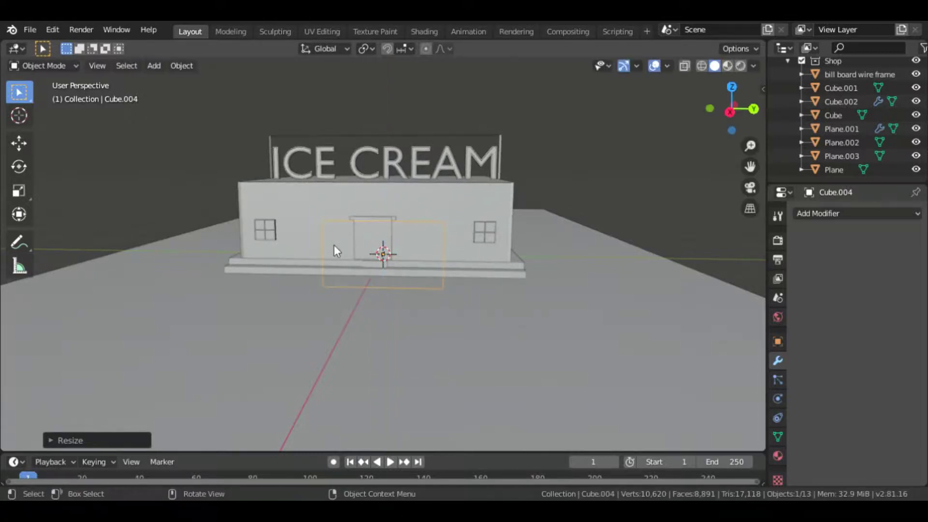
key("s")
key("y")
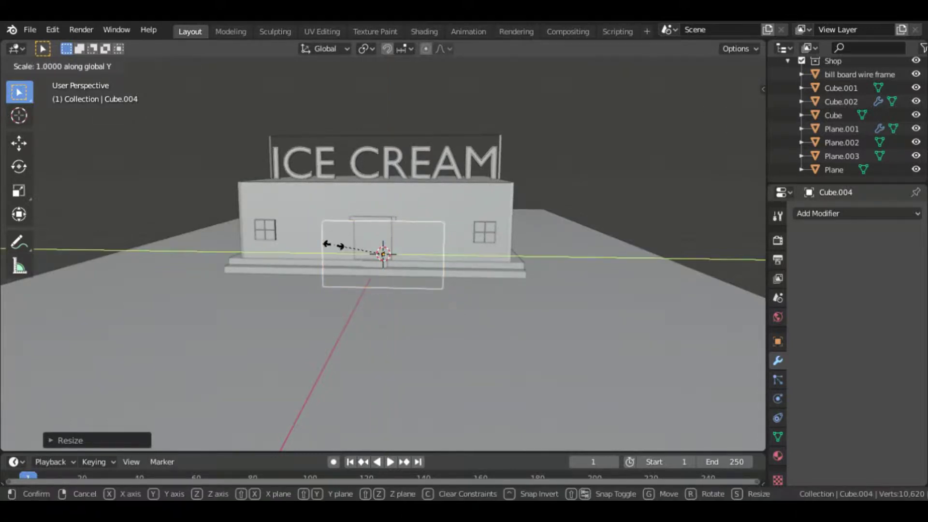
left_click(161, 196)
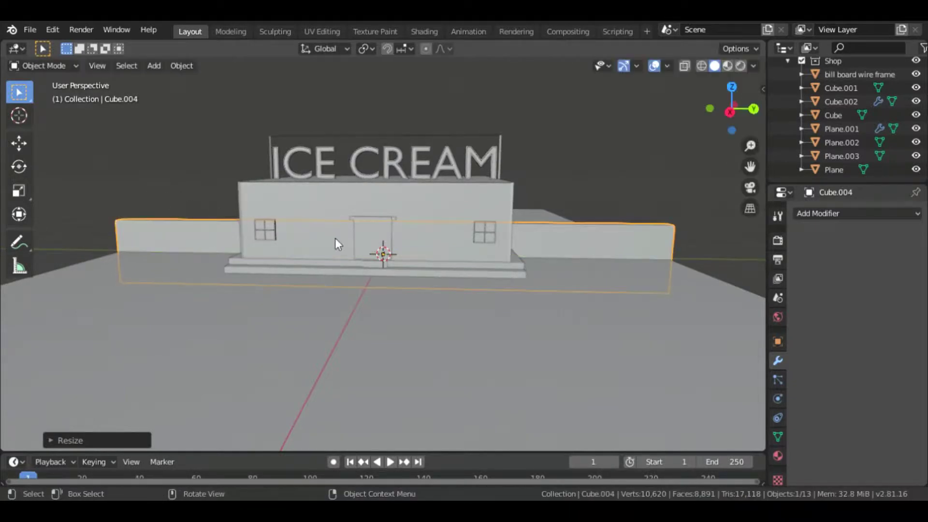
- Lift the wall onto the ground with G Z and deselect everything
type("gz")
type("1")
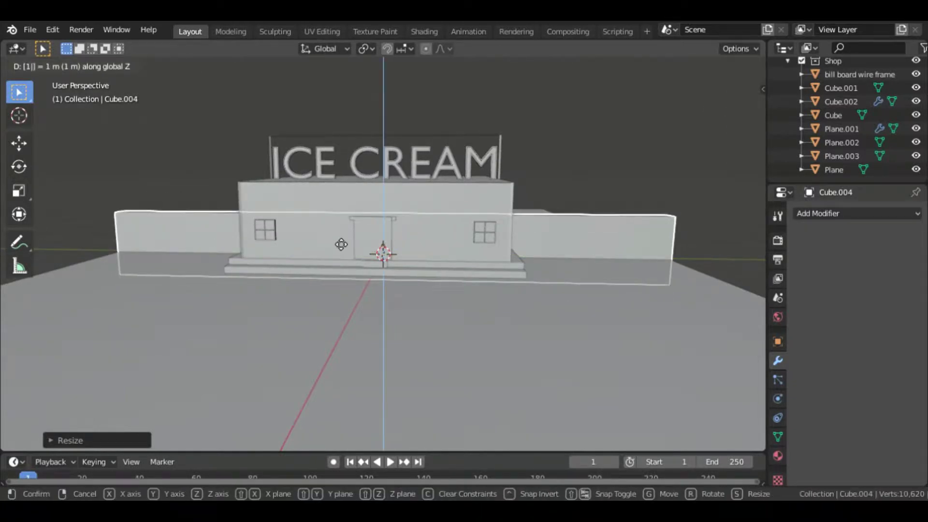
key("BackSpace")
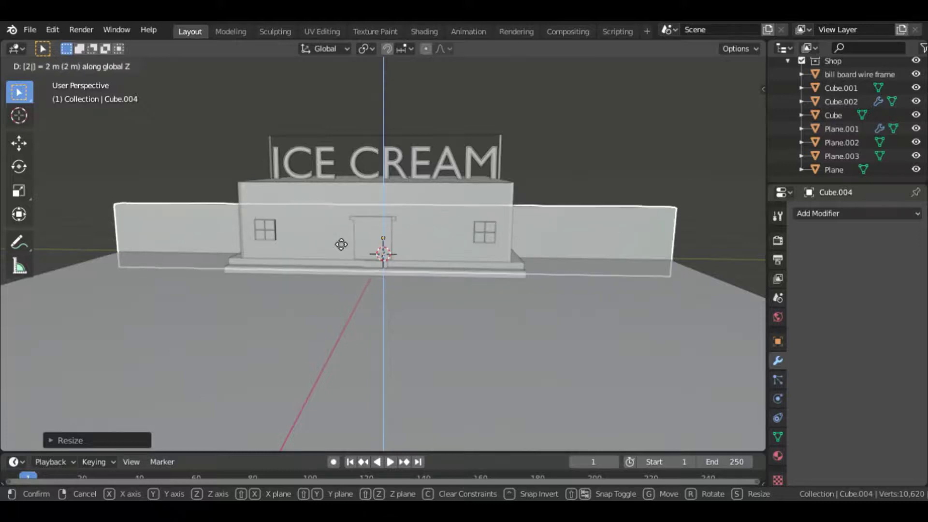
type("4")
key("BackSpace")
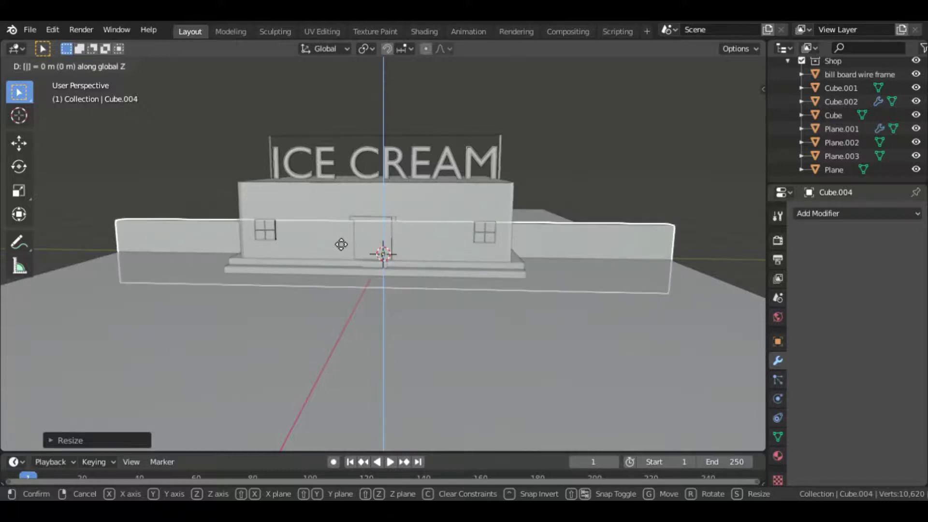
type("4")
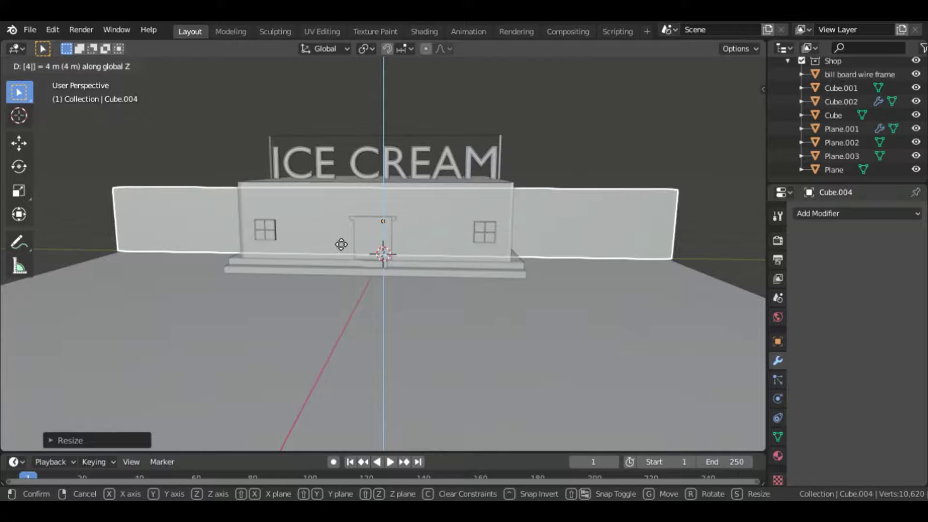
key("BackSpace")
key("BackSpace")
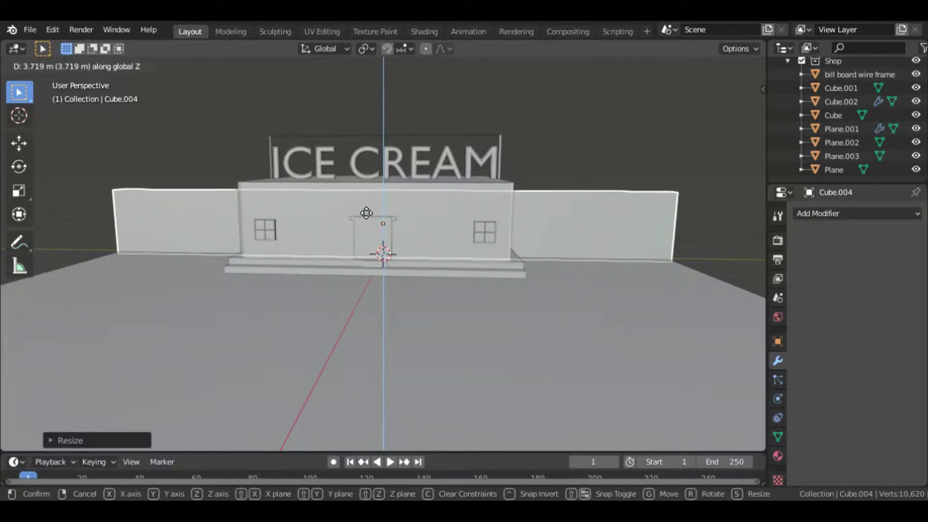
left_click(366, 212)
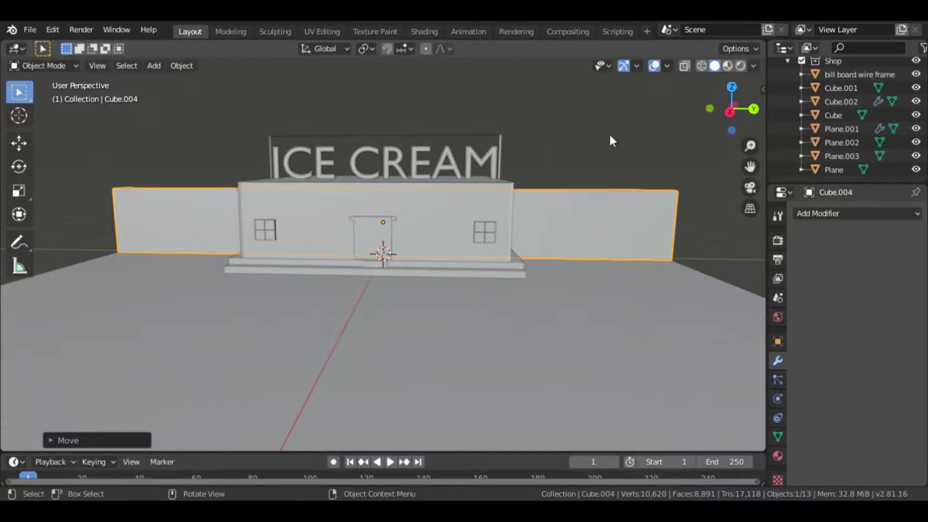
left_click(639, 138)
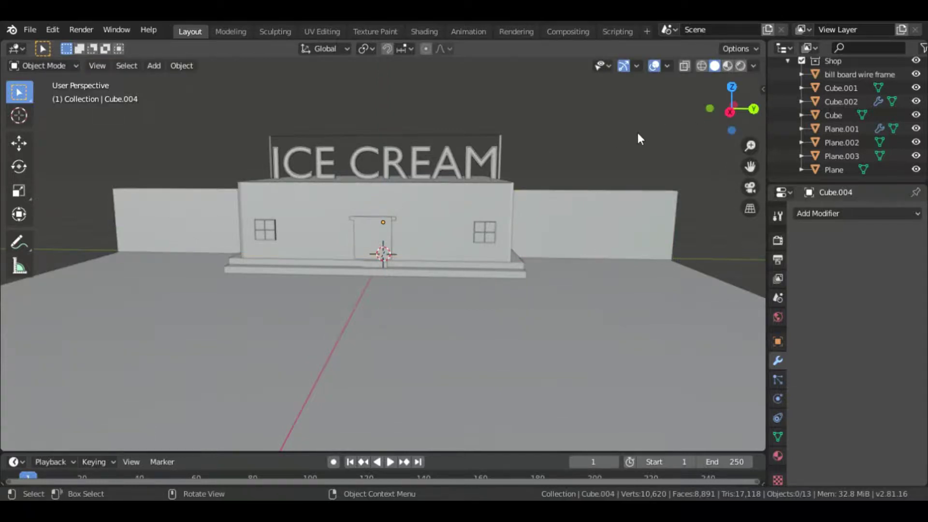
- Preview through the camera, then select the long wall Cube.004 in Edit Mode
key("KP_0")
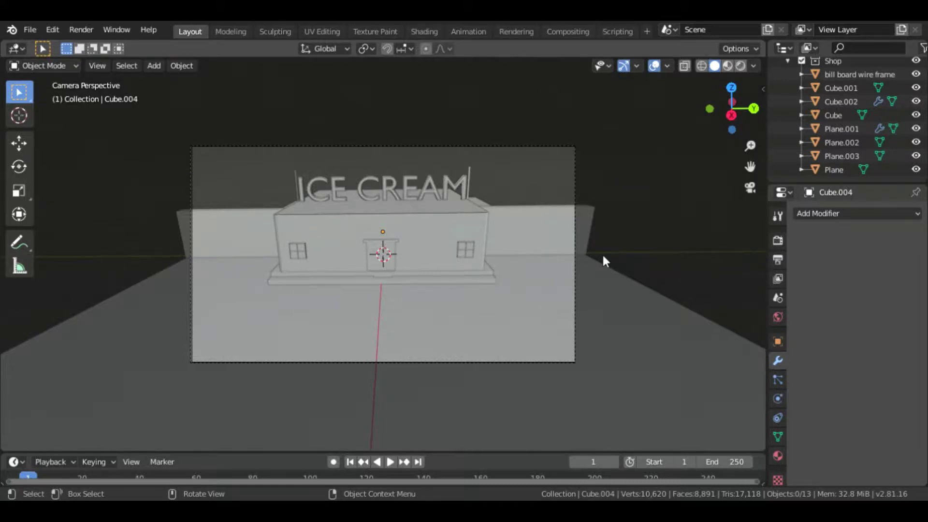
key("KP_0")
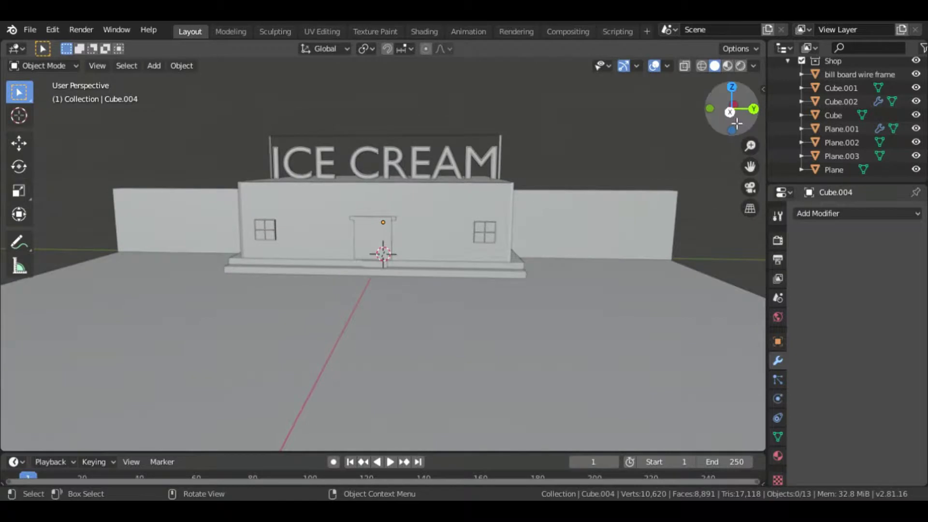
left_click_drag(732, 111, 711, 159)
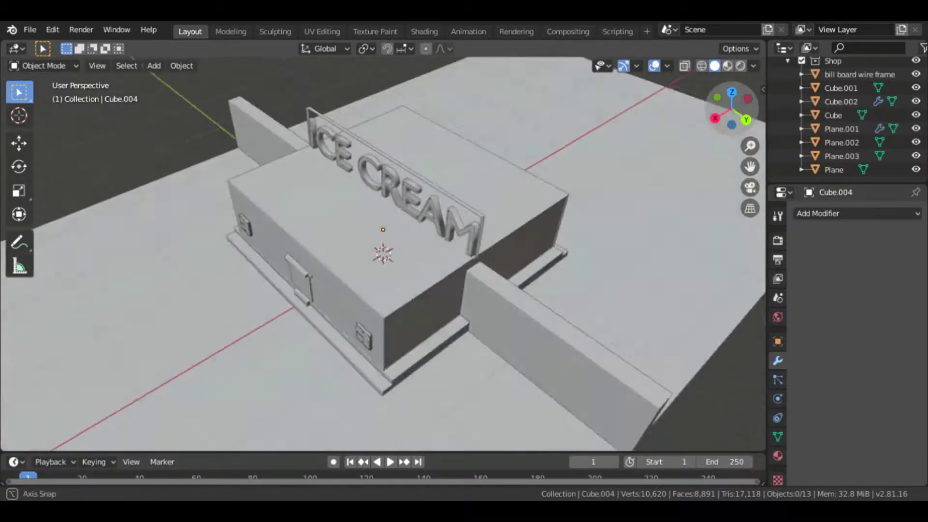
middle_click_drag(383, 193, 383, 435)
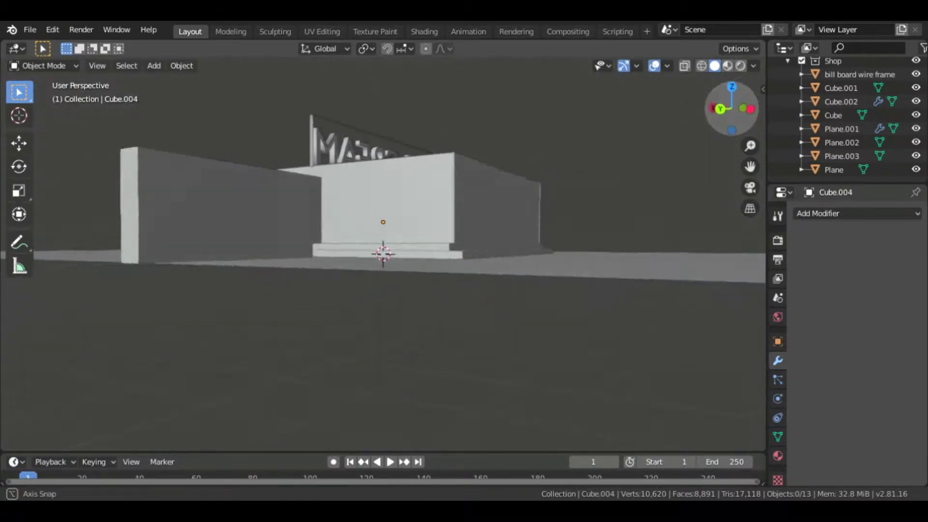
middle_click_drag(383, 242, 532, 169)
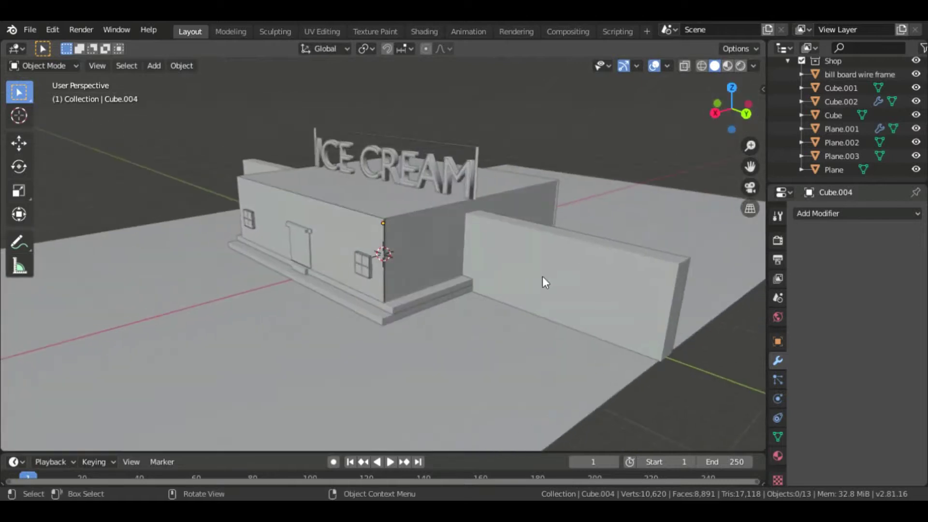
left_click(542, 277)
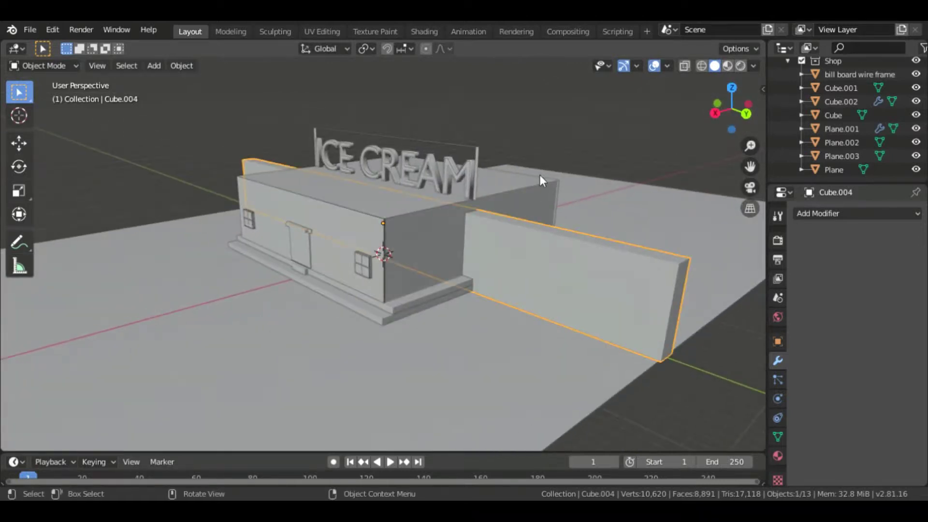
key("Tab")
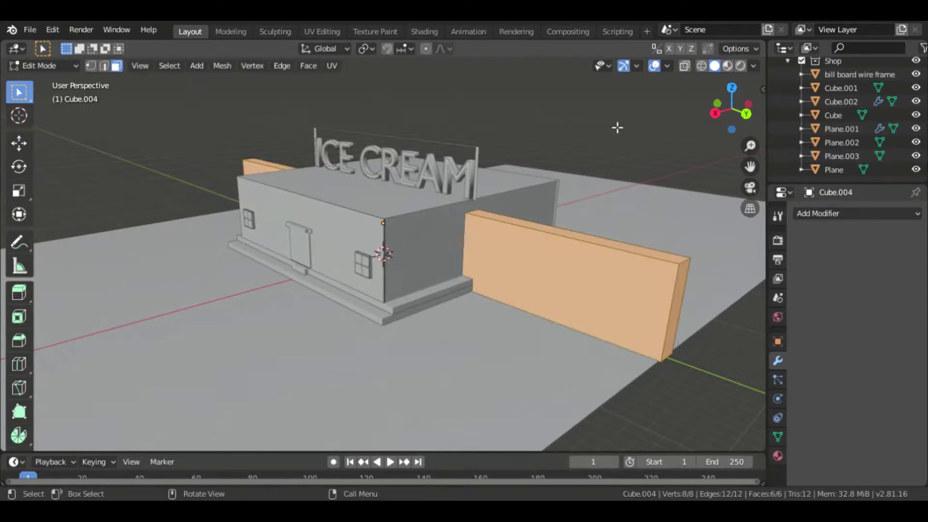
- Cut an edge loop along Cube.004 and slide it near the wall's top
left_click(15, 365)
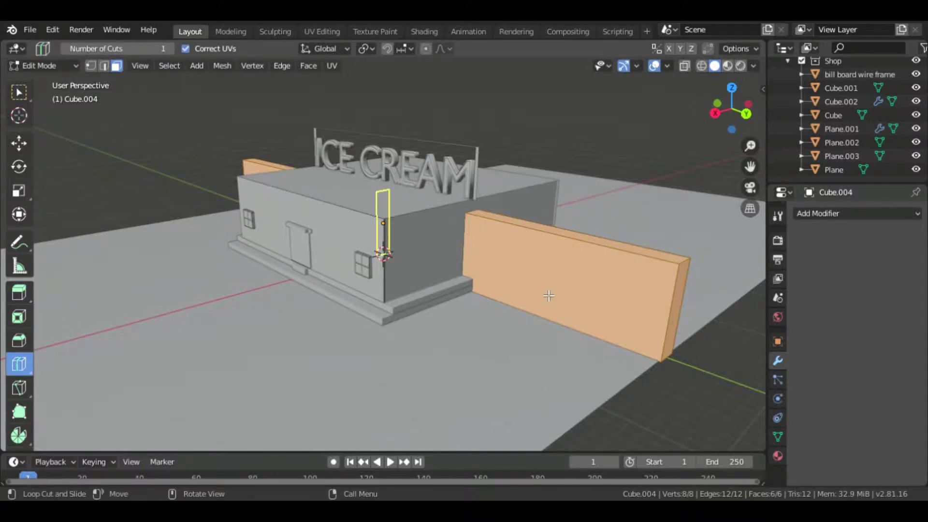
left_click_drag(662, 320, 658, 278)
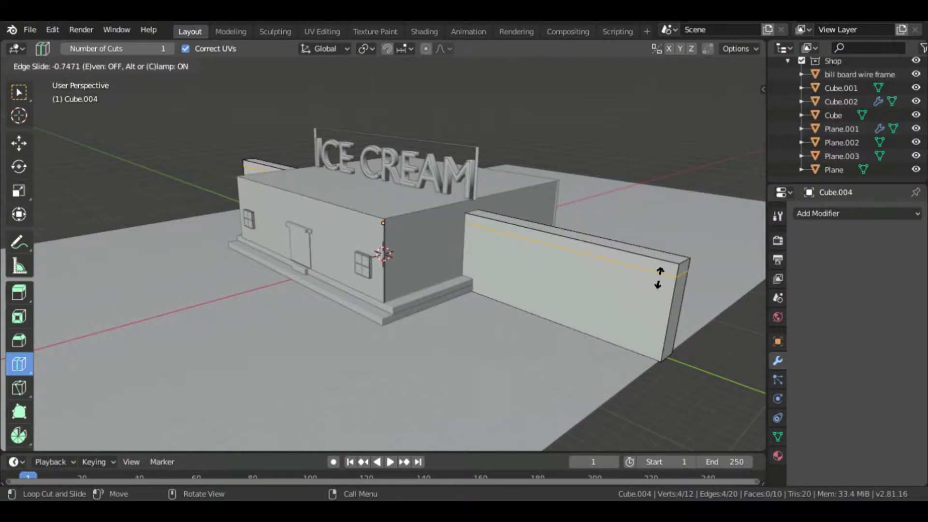
left_click_drag(659, 278, 666, 286)
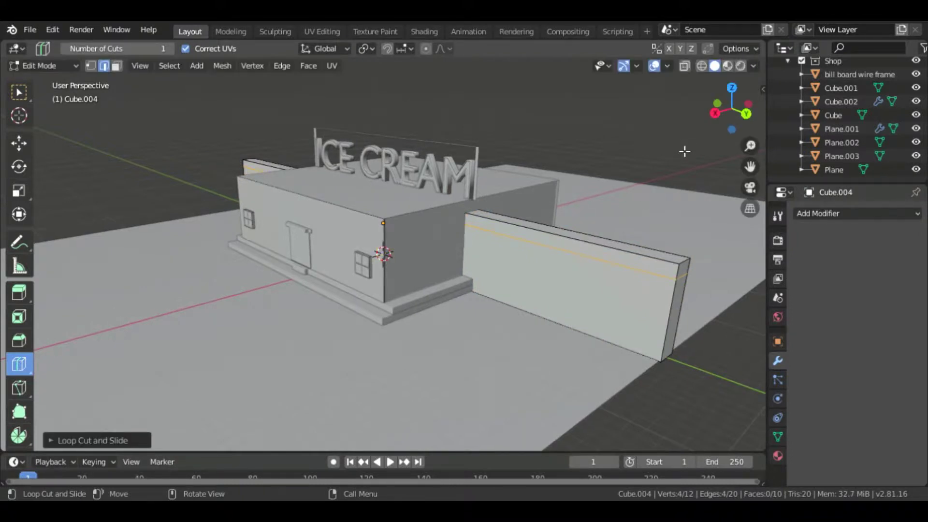
- Select three top faces of the wall in Face select mode
left_click(13, 296)
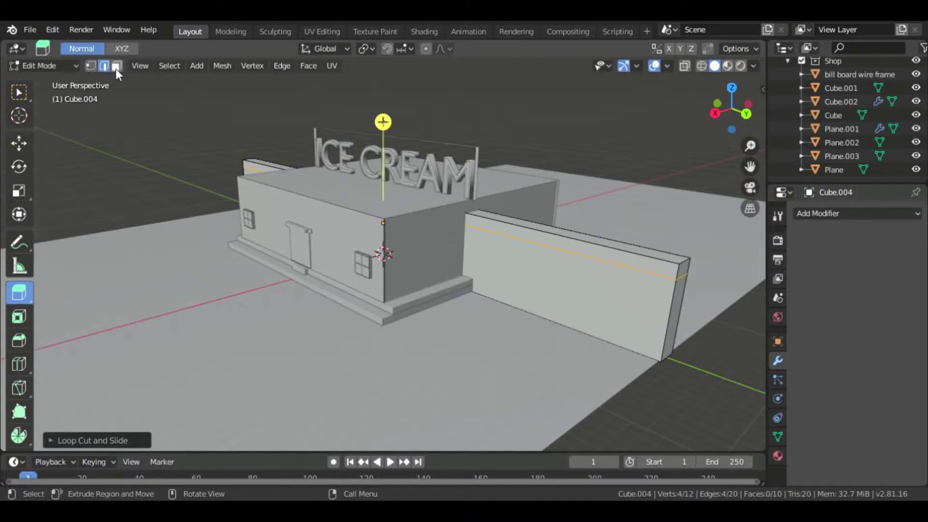
left_click(19, 95)
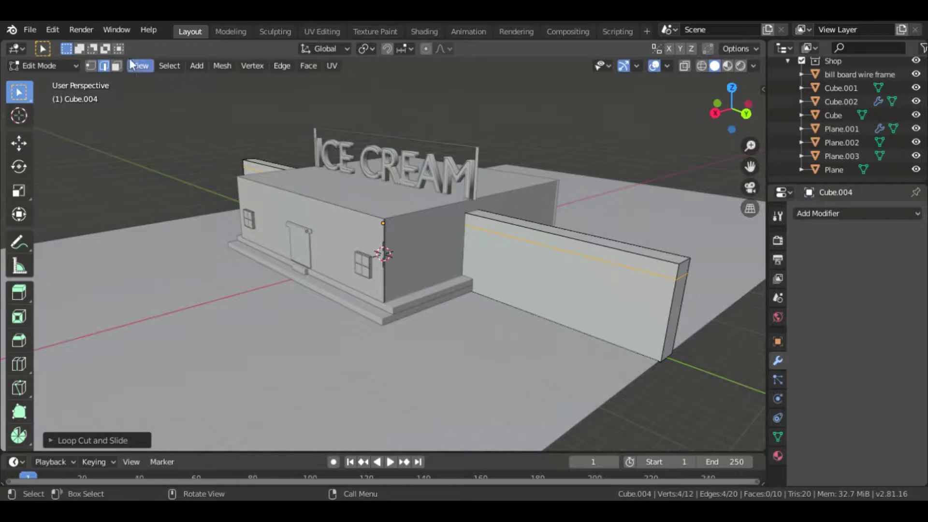
left_click(116, 66)
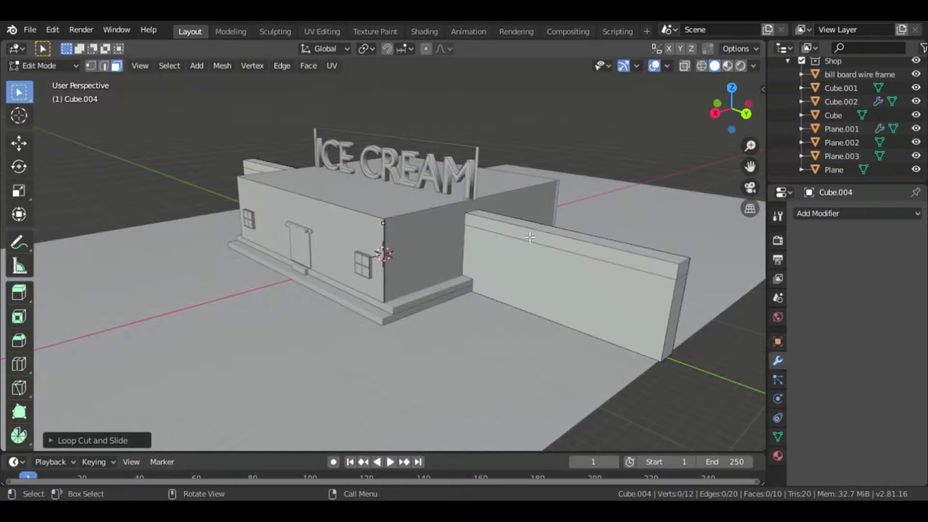
left_click(547, 242)
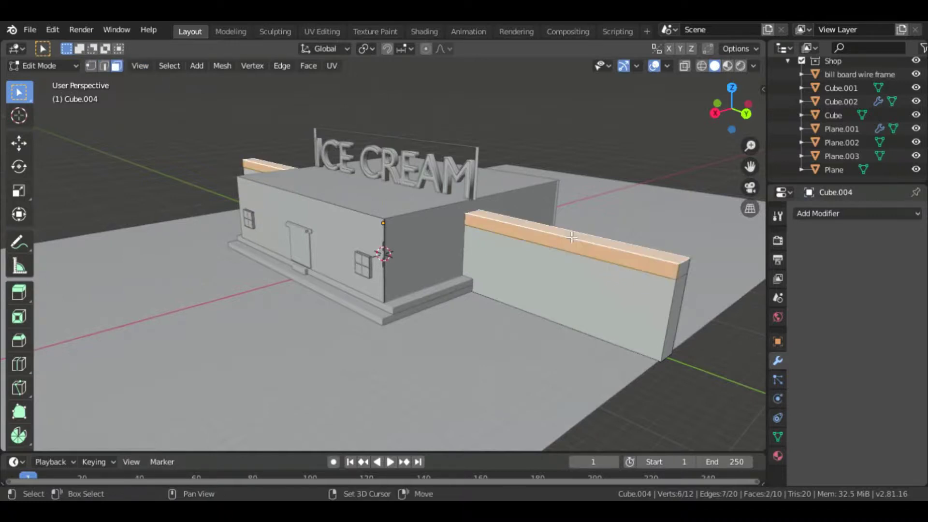
middle_click_drag(572, 237, 261, 231)
left_click(260, 231, "shift")
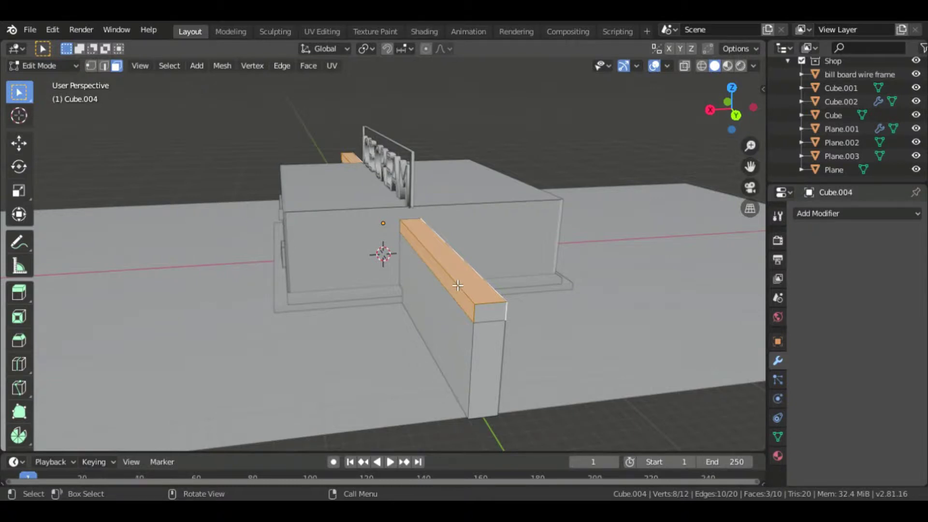
- Extrude the selected wall-top faces in place with zero offset, ending in face select mode
key("e")
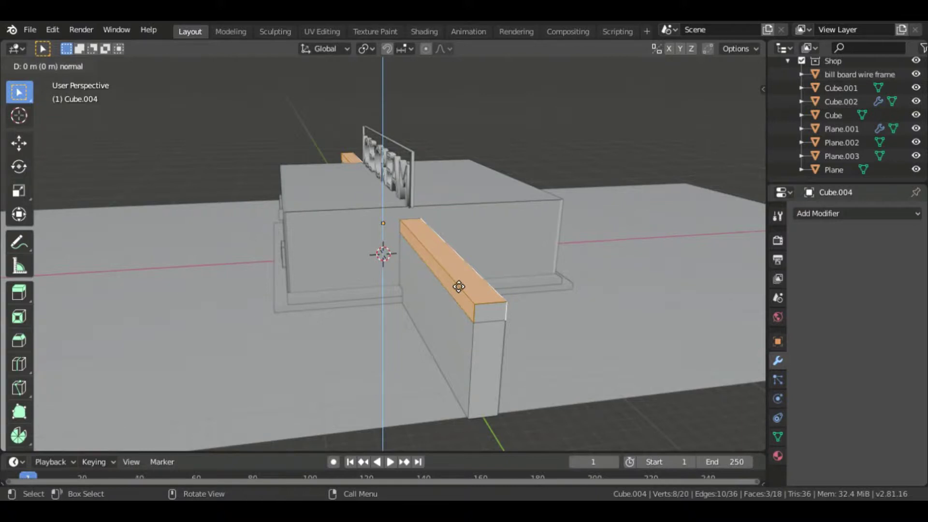
left_click(459, 286)
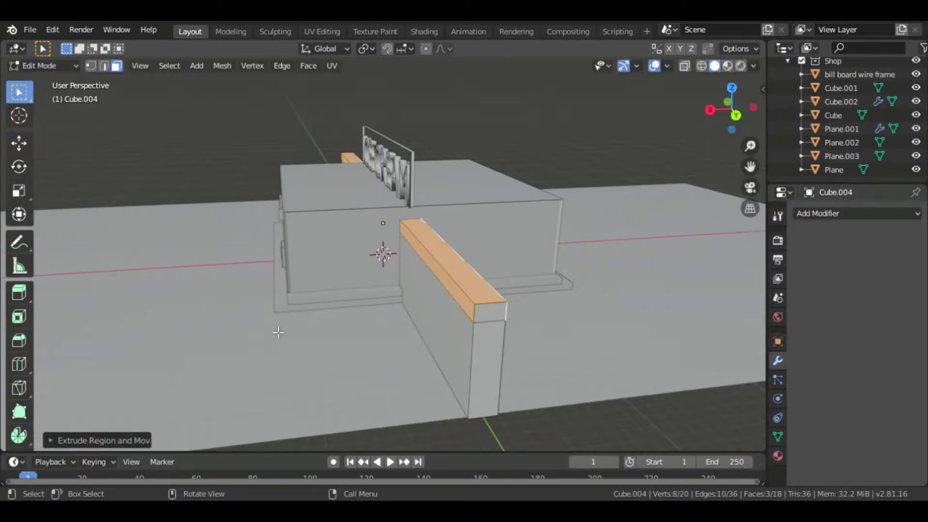
left_click(94, 67)
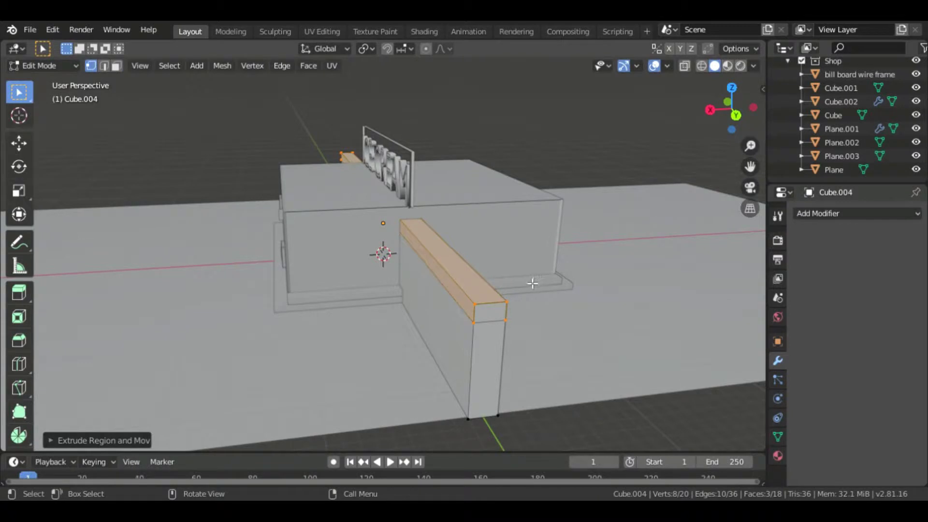
left_click(104, 66)
left_click(116, 67)
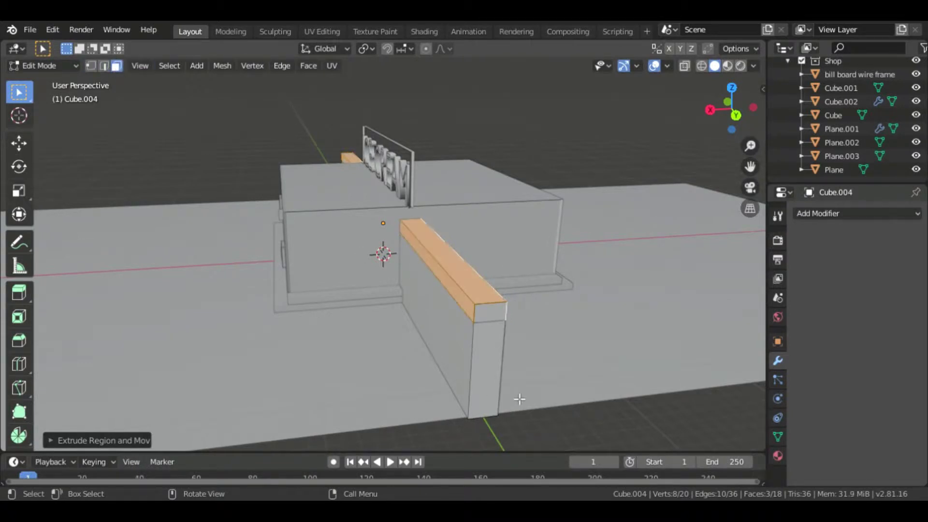
- Add the end faces of both boundary walls to the selection
left_click(491, 319, "shift")
middle_click_drag(491, 318, 375, 372)
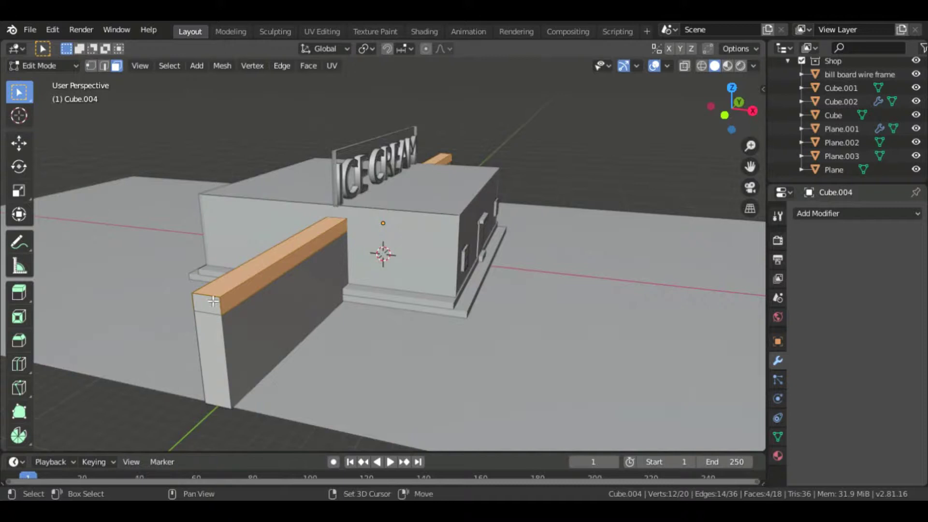
left_click(213, 307, "shift")
middle_click_drag(227, 307, 286, 312)
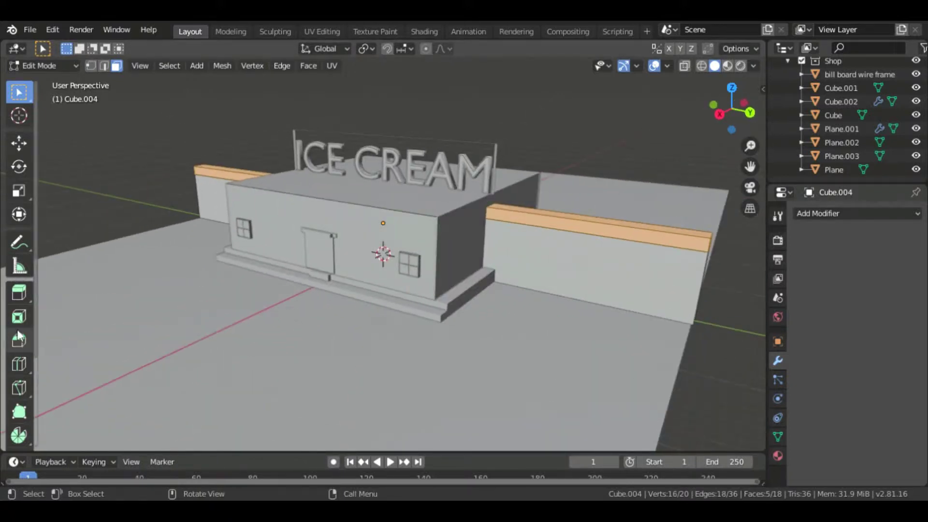
- Try extruding the wall-top faces along their normals inward, then undo it
left_click(19, 293)
right_click(244, 295)
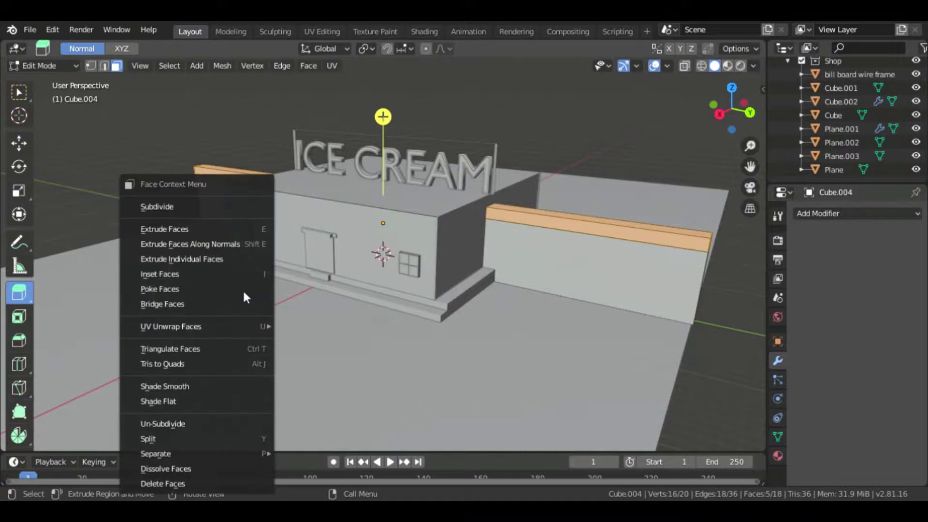
left_click(233, 244)
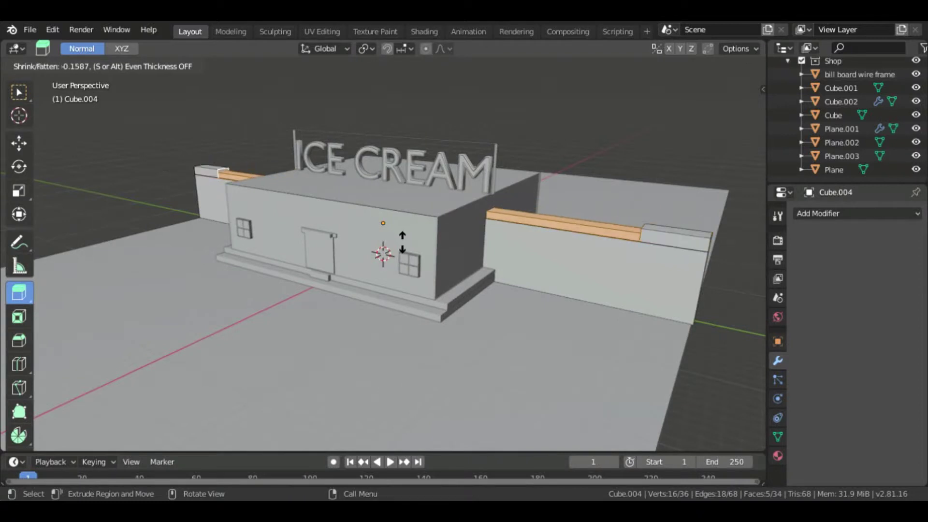
left_click(402, 242)
middle_click_drag(402, 242, 418, 248)
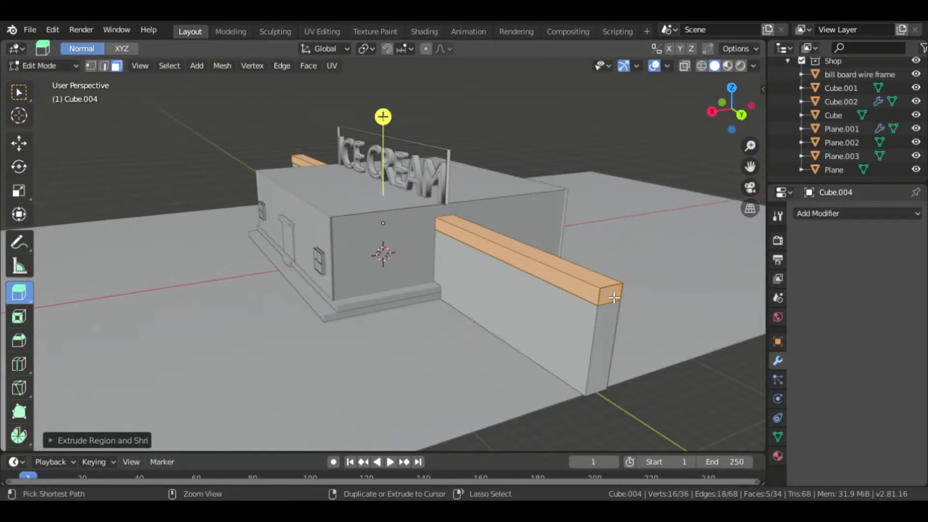
key("ctrl+z")
key("ctrl+z")
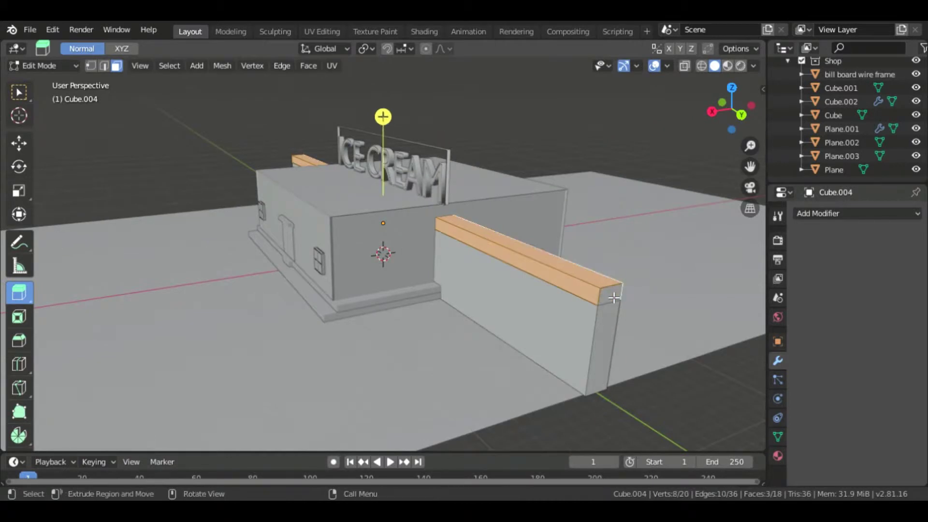
- Extrude the cap faces outward along their normals by 0.1587
right_click(587, 199)
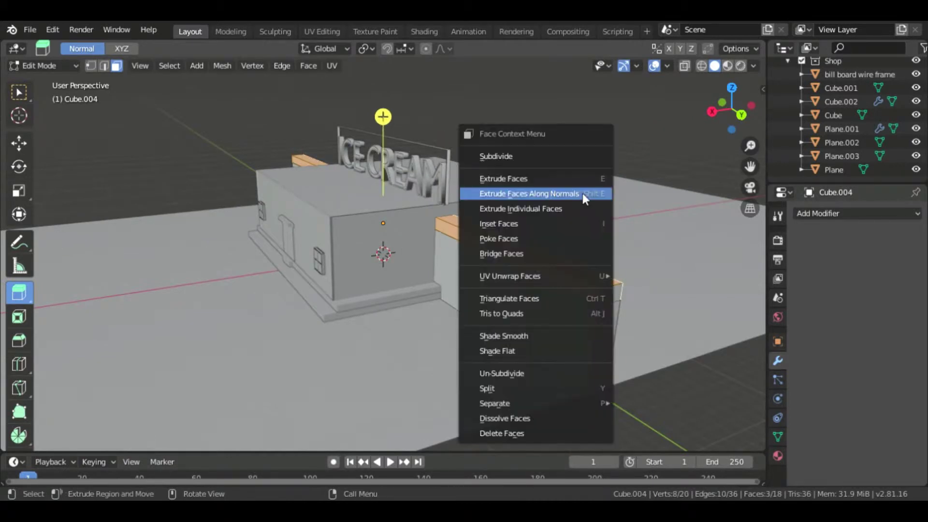
left_click(582, 193)
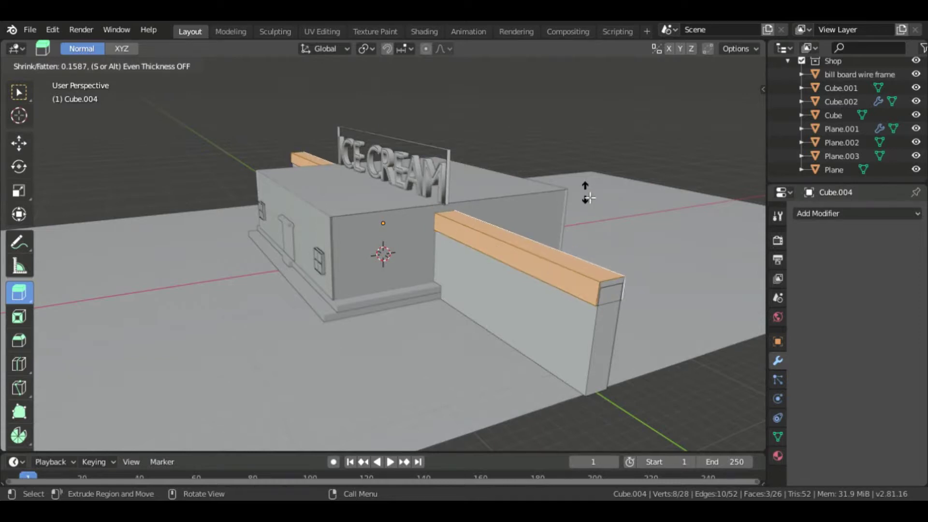
left_click(586, 193)
middle_click_drag(587, 192, 590, 198)
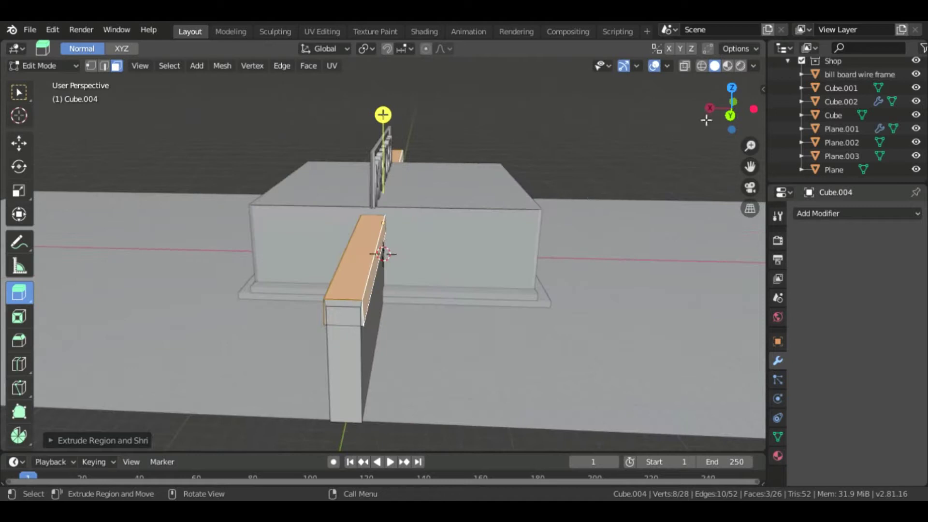
left_click_drag(728, 127, 732, 109)
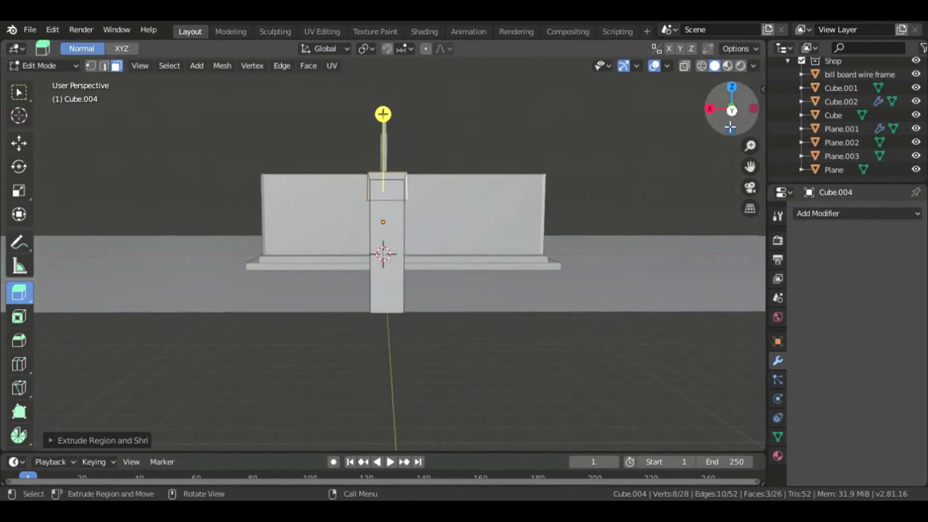
- Abandon the X-axis extrusion, undo it, and deselect the face on the vertical strip
key("e")
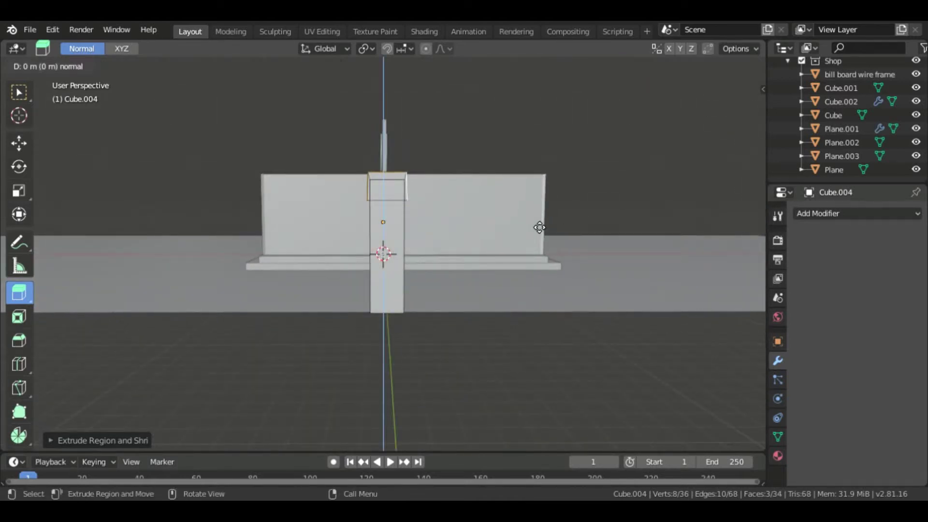
key("x")
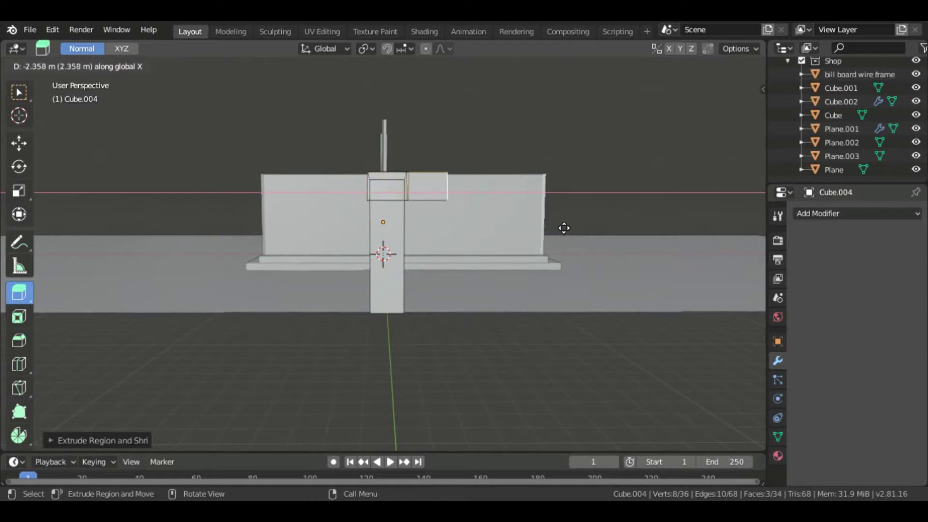
key("Escape")
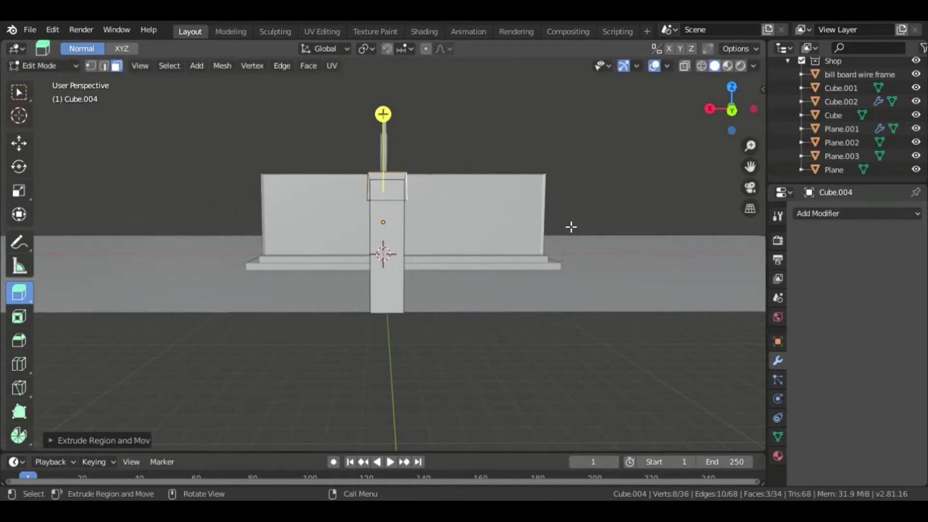
scroll(570, 227, "up", 4)
scroll(571, 227, "down", 4)
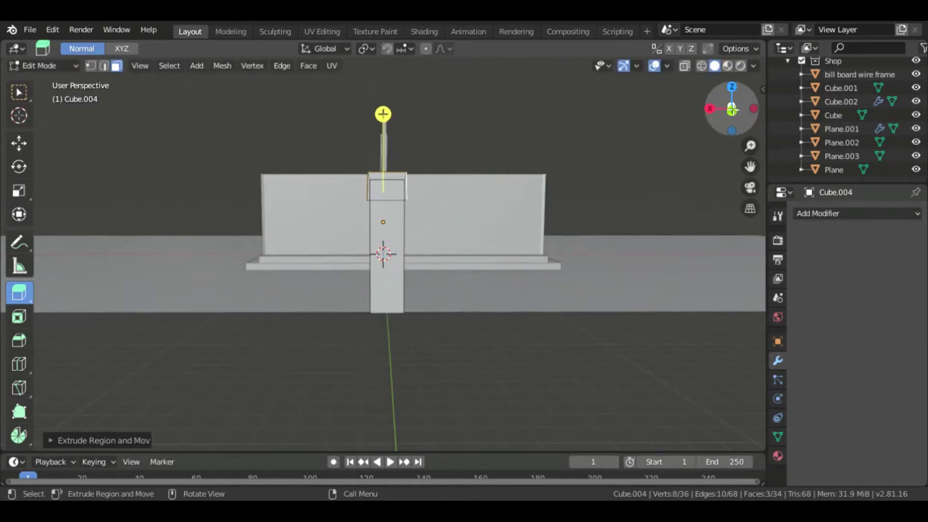
left_click_drag(738, 113, 738, 133)
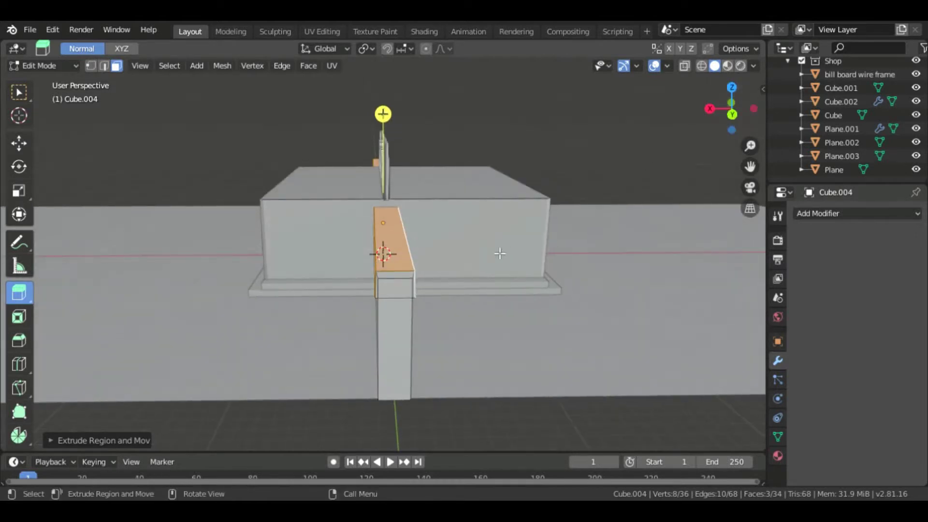
key("ctrl+z")
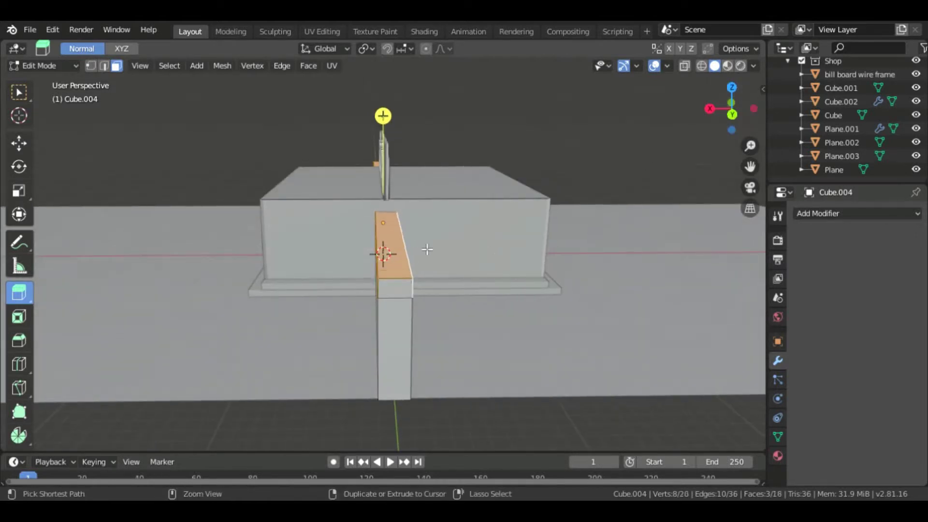
left_click(401, 261, "shift")
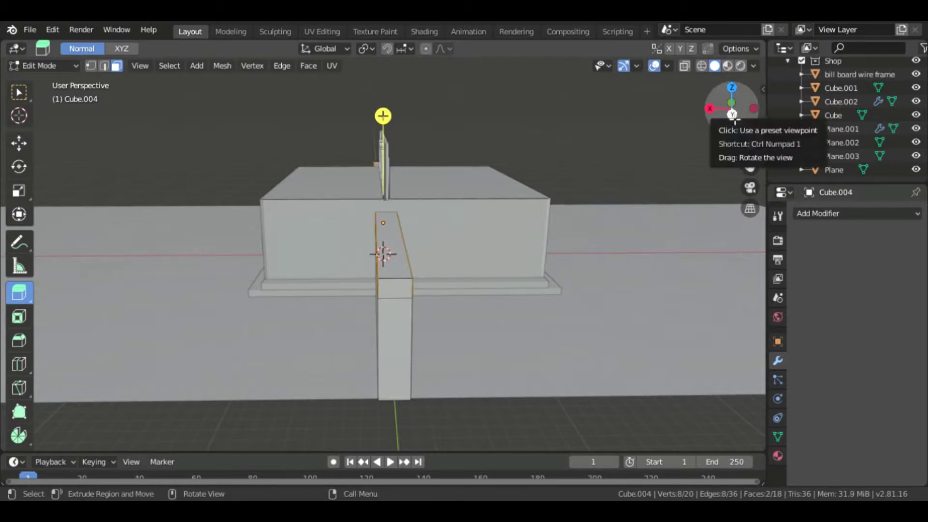
left_click_drag(735, 114, 735, 102)
- Extrude the top faces in place, then fatten them along normals by 0.9704
key("e")
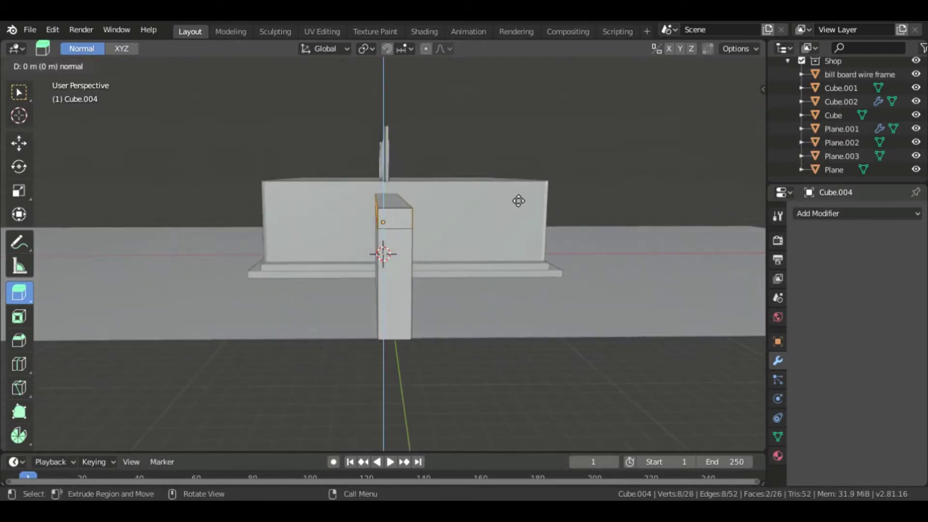
right_click(518, 201)
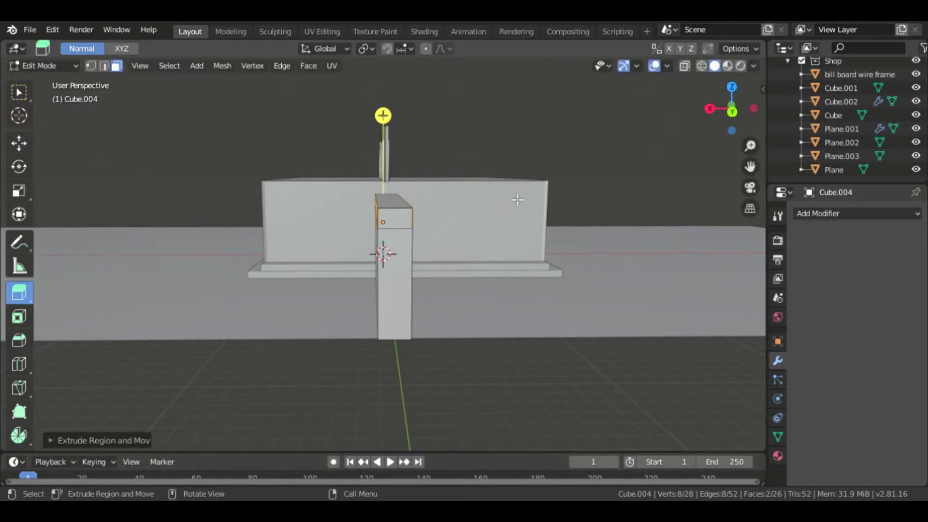
right_click(249, 226)
left_click(249, 227)
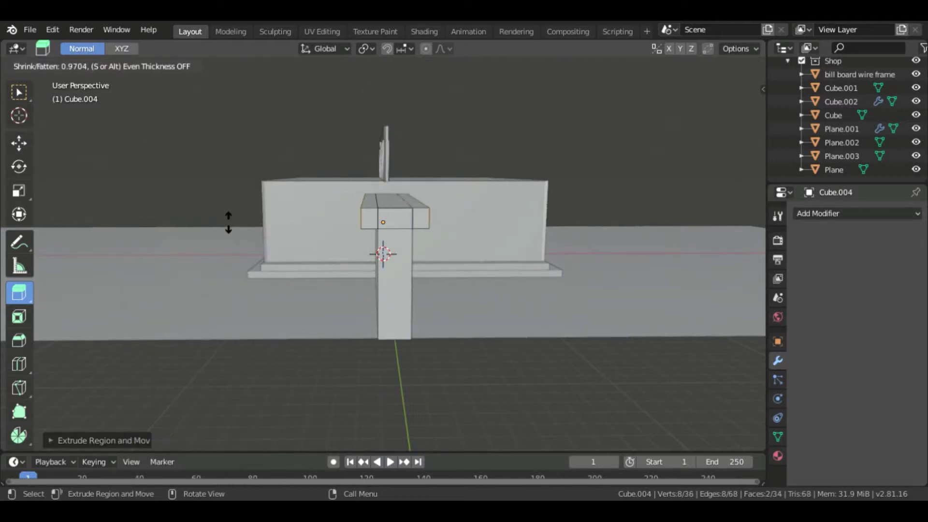
left_click(228, 222)
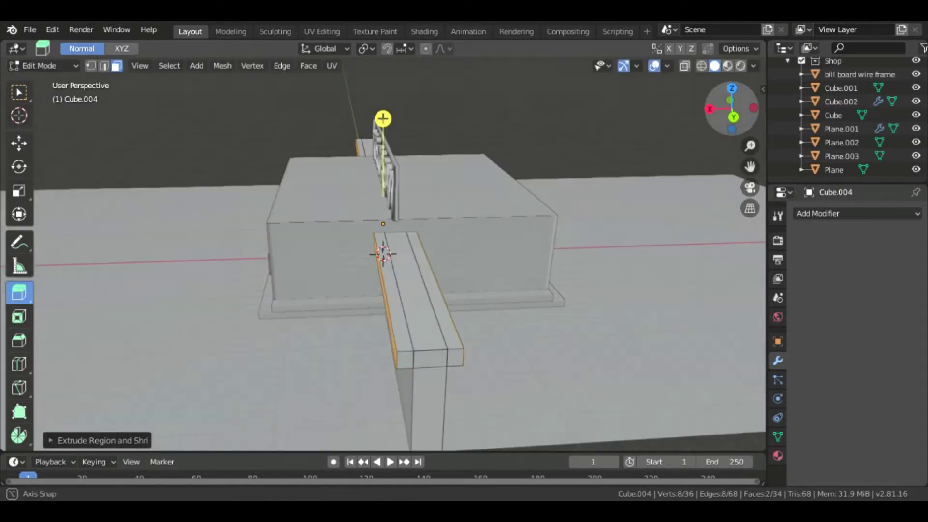
left_click_drag(734, 121, 735, 107)
- Select the top face of the long right-hand boundary wall
left_click(406, 273)
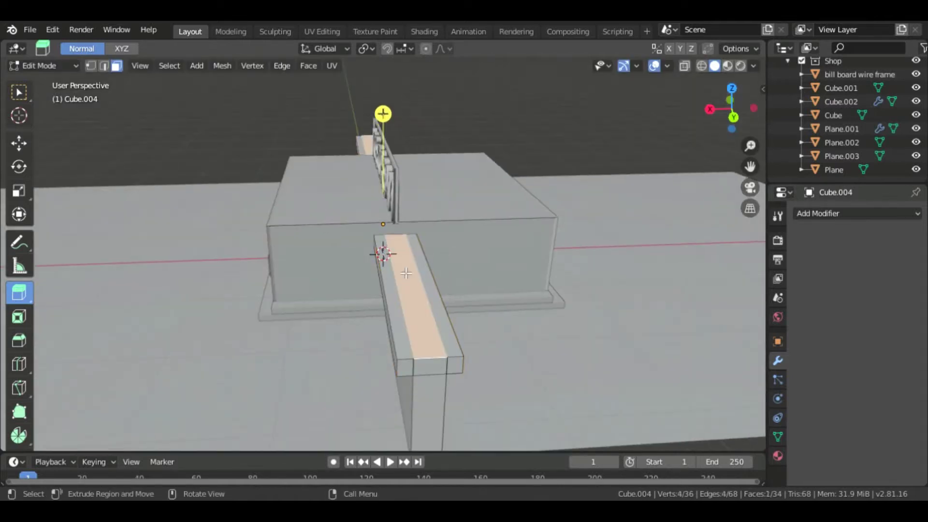
mouse_move(384, 114)
left_mouse_down()
mouse_move(392, 112)
mouse_move(383, 105)
left_mouse_up()
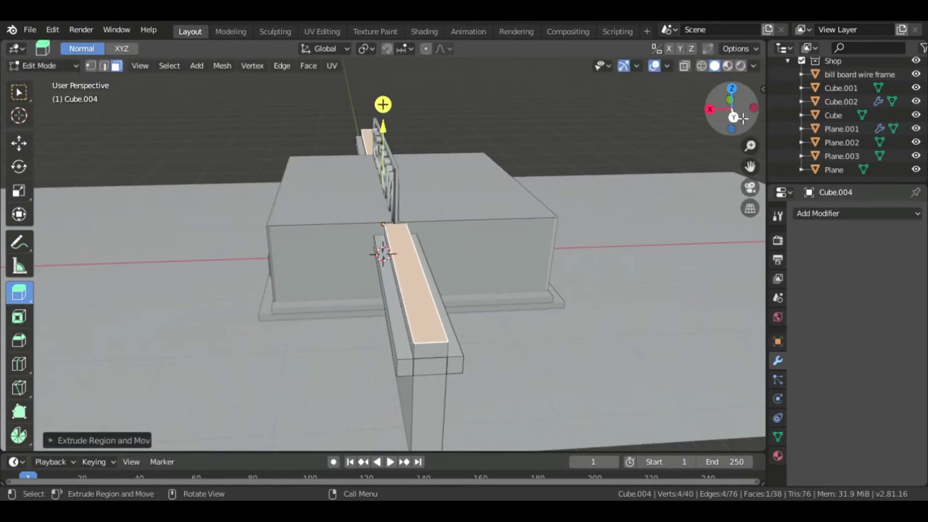
middle_click_drag(386, 242, 367, 194)
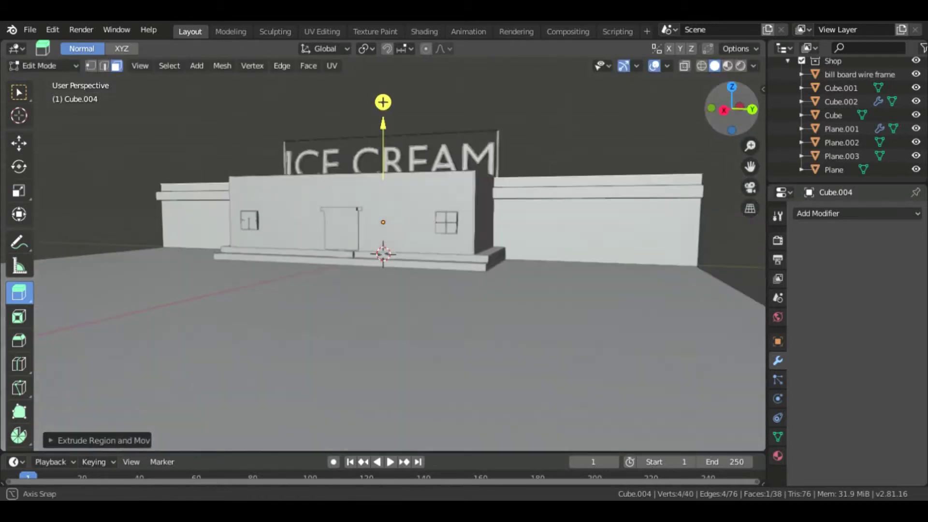
left_click_drag(732, 110, 740, 119)
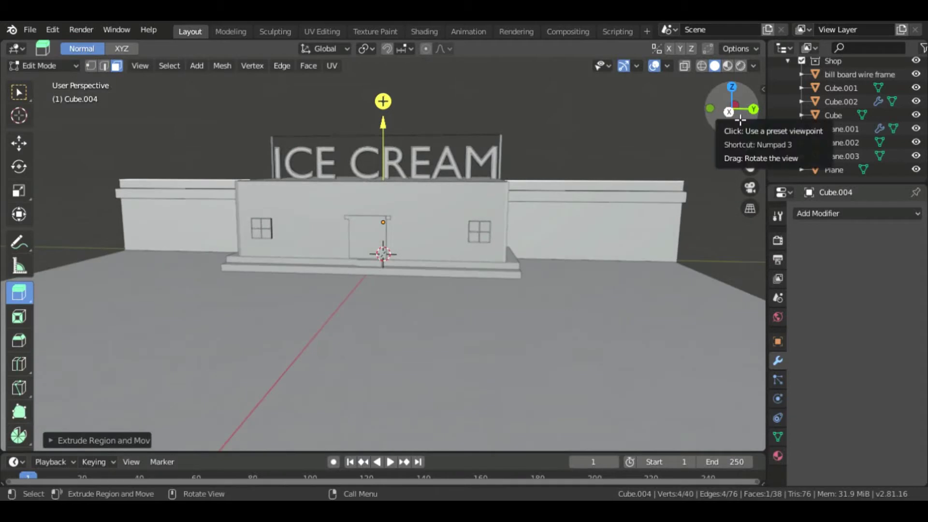
left_click_drag(740, 120, 695, 167)
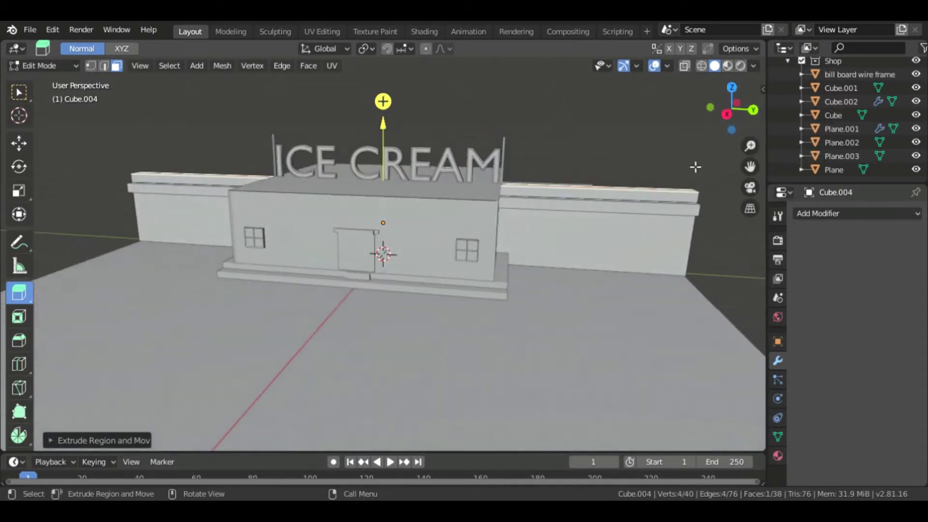
left_click(654, 199)
middle_click_drag(654, 198, 655, 199)
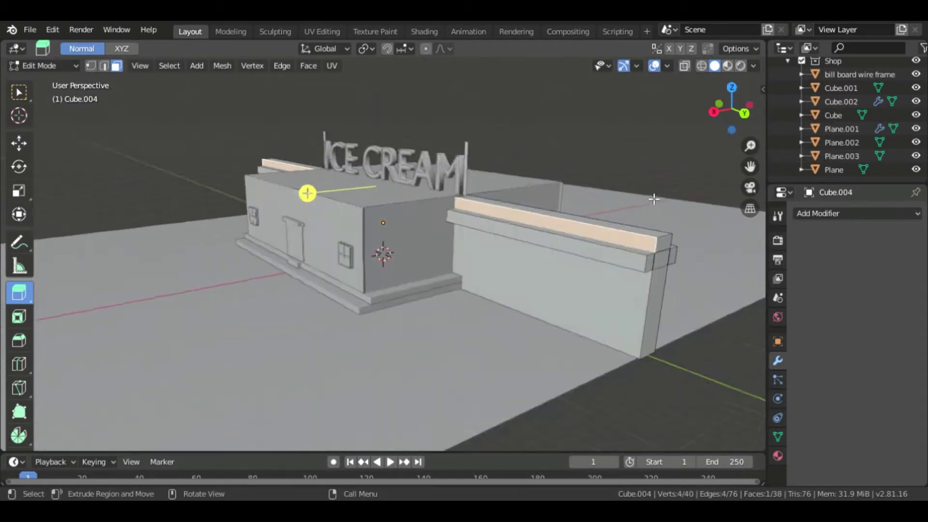
- Extrude the wall top up about 1.053 m, deselect it, and view through the camera
key("e")
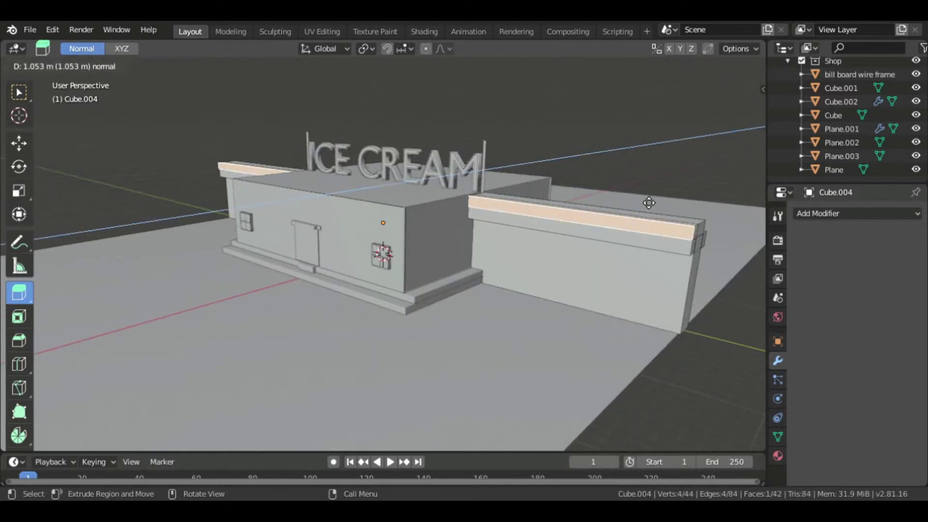
left_click(649, 203)
middle_click_drag(649, 203, 647, 202)
left_click(705, 150)
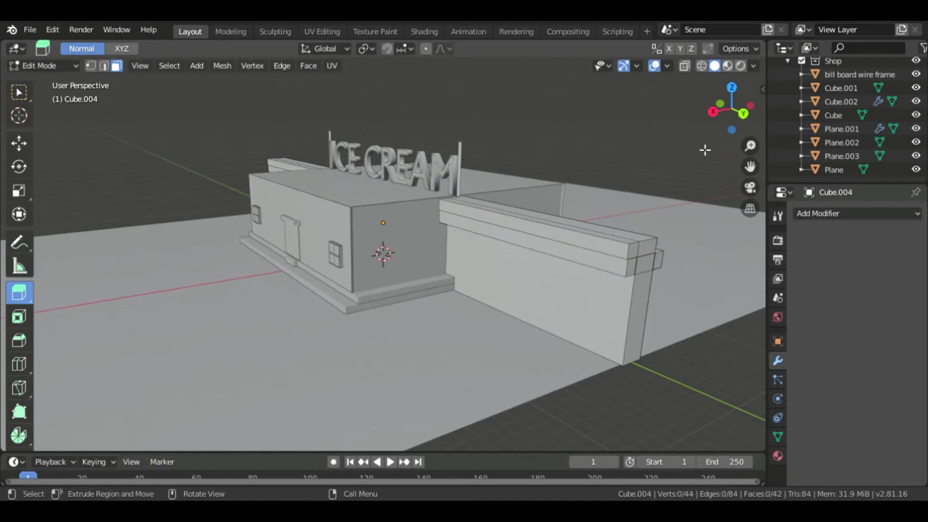
middle_click_drag(705, 150, 705, 150)
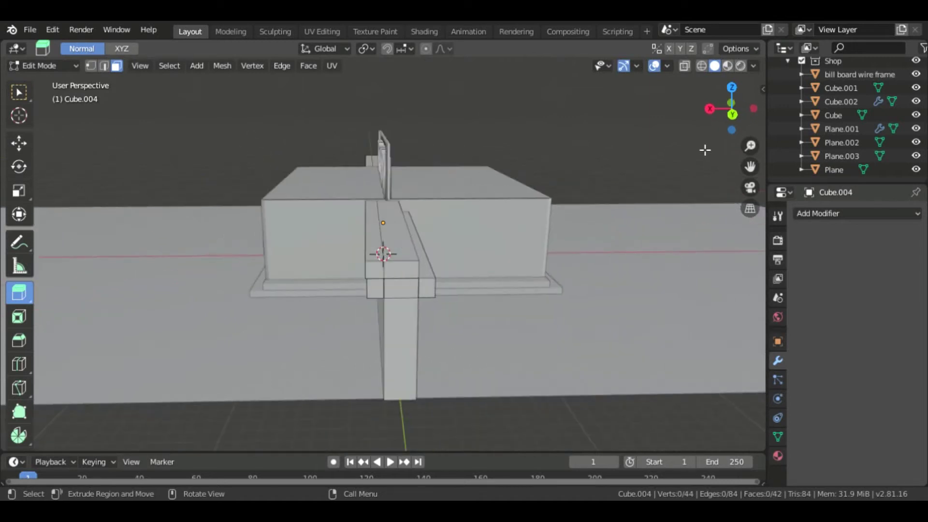
key("KP_0")
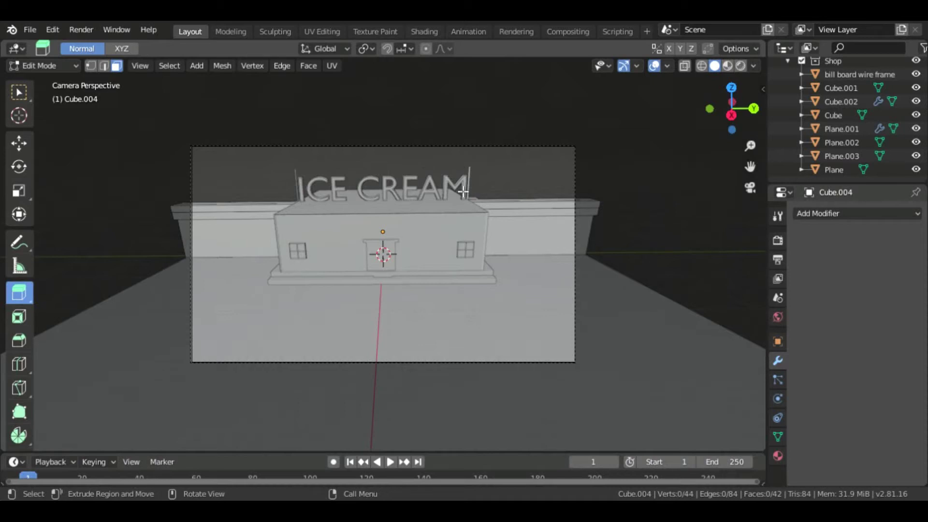
- Return to Object Mode, select and zoom in on the door, and save Ice Cream shop.blend
key("Tab")
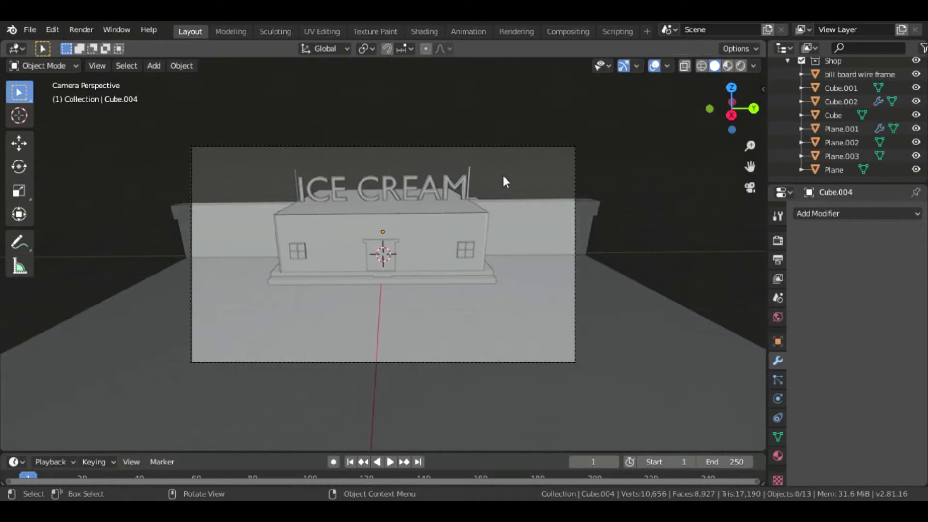
key("Tab")
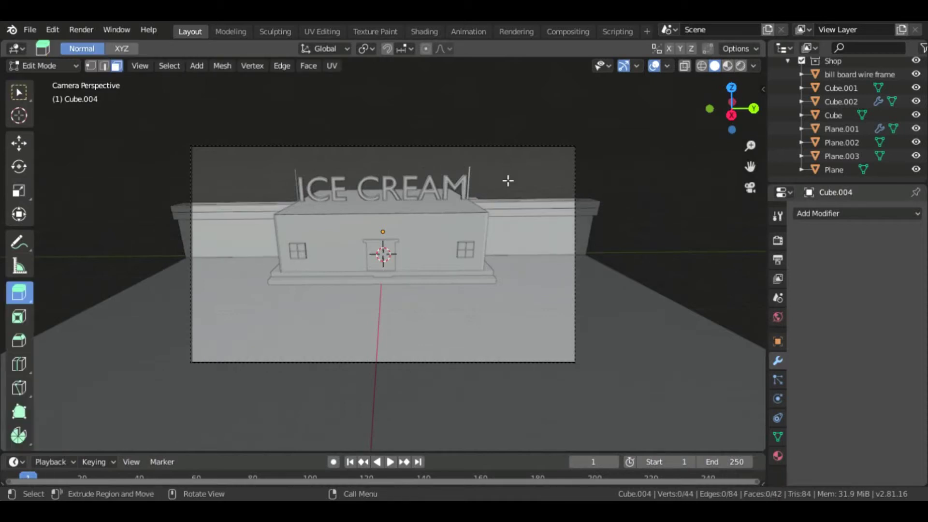
key("Tab")
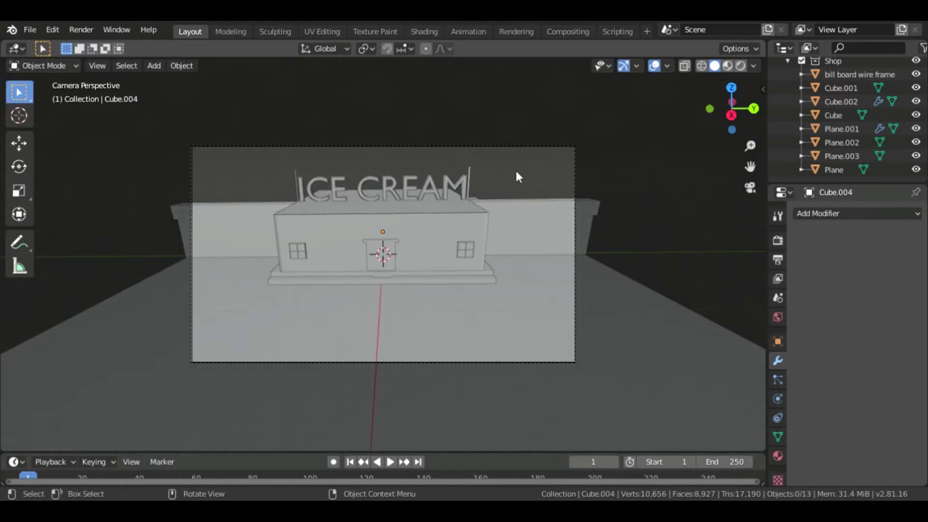
key("KP_0")
key("KP_6")
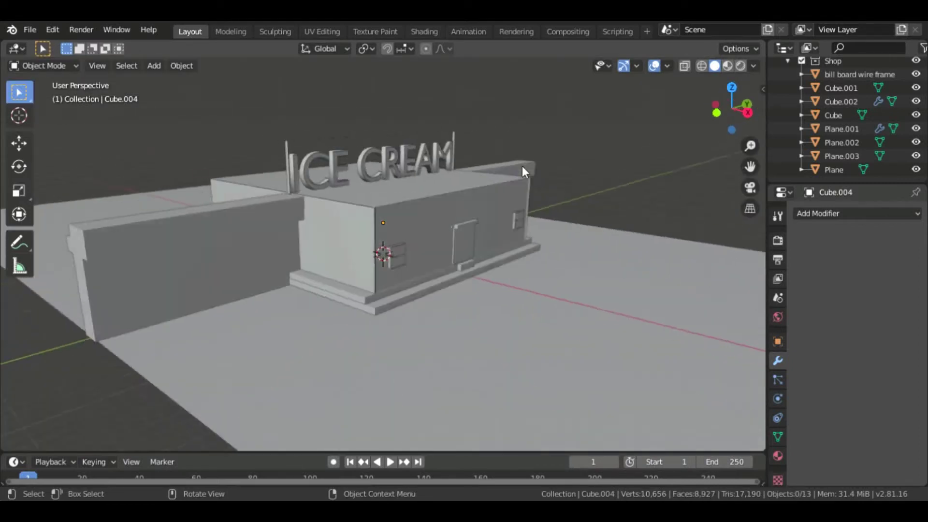
key("KP_6")
key("KP_4")
key("KP_4")
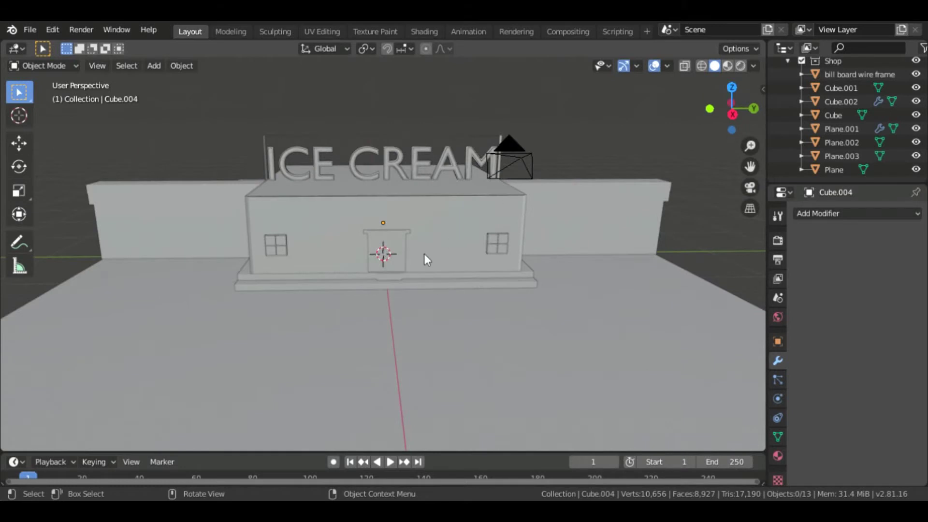
left_click(393, 263)
key("KP_4")
key("KP_4")
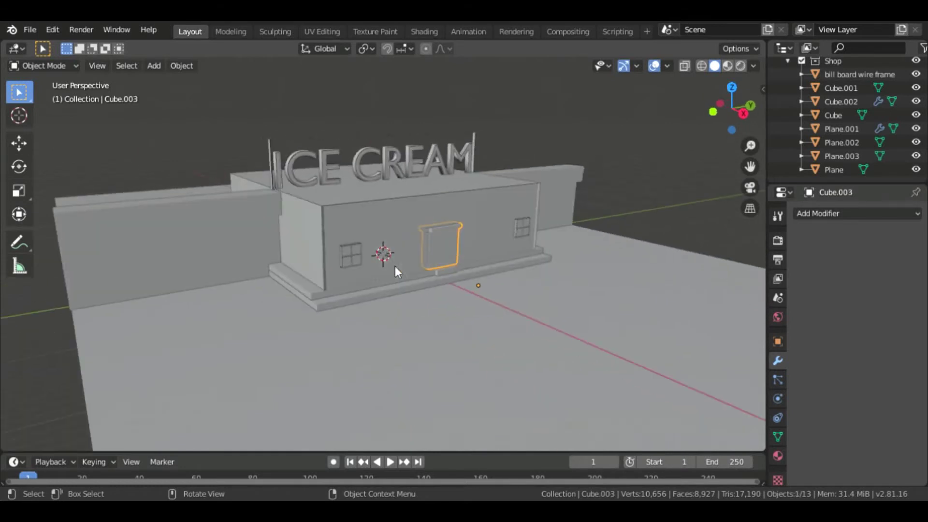
key("KP_8")
scroll(393, 231, "up", 3)
scroll(393, 231, "up", 3)
scroll(394, 230, "up", 2)
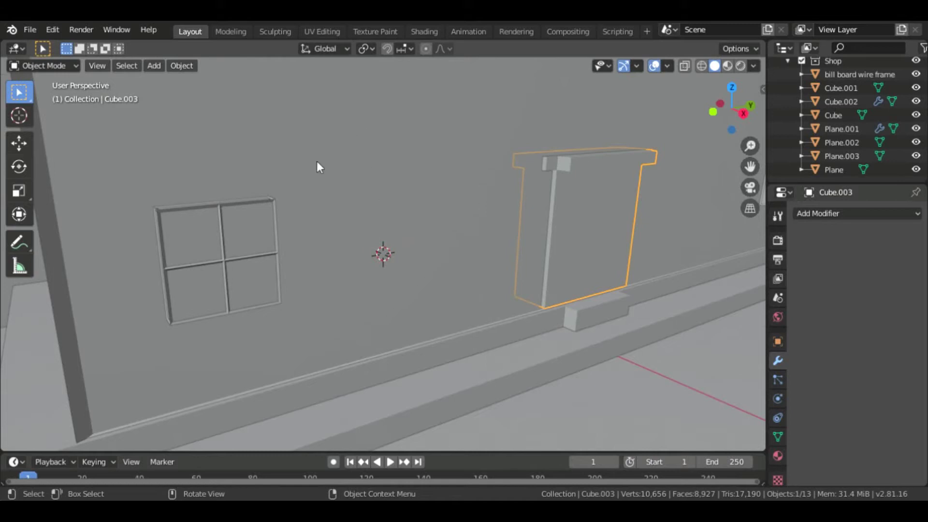
key("ctrl+s")
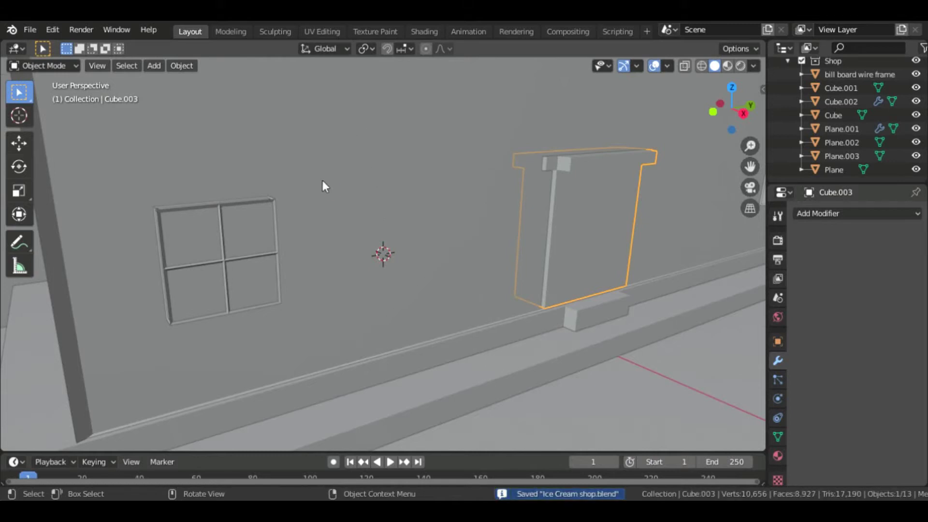
- Orbit all around the building with the numpad, then return to camera view
scroll(323, 183, "down", 5)
key("KP_4")
key("KP_4")
key("KP_4")
key("KP_4")
key("KP_4")
key("KP_4")
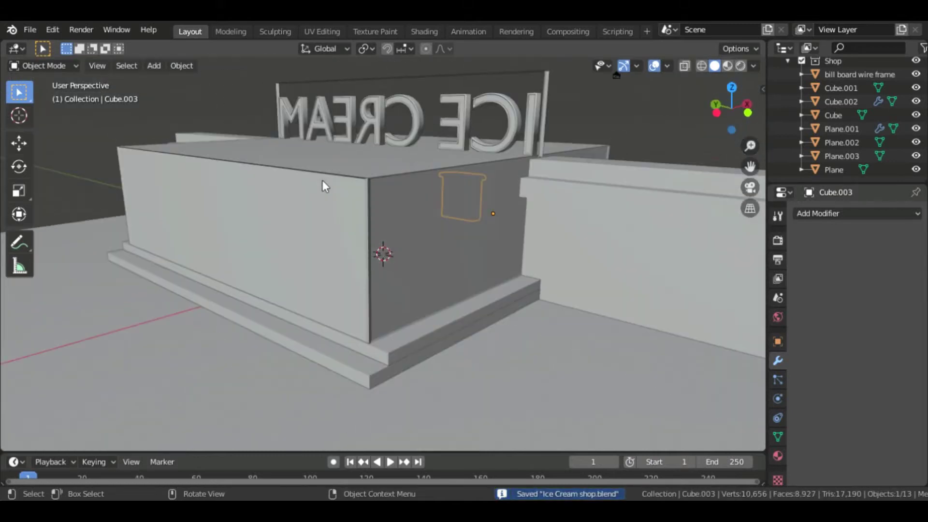
key("KP_4")
key("KP_4")
key("KP_4")
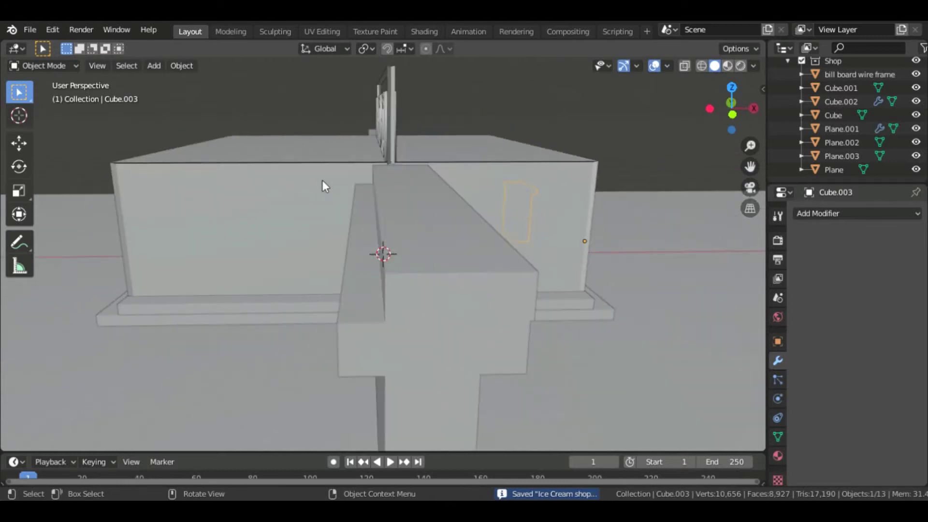
scroll(323, 181, "down", 3)
key("KP_4")
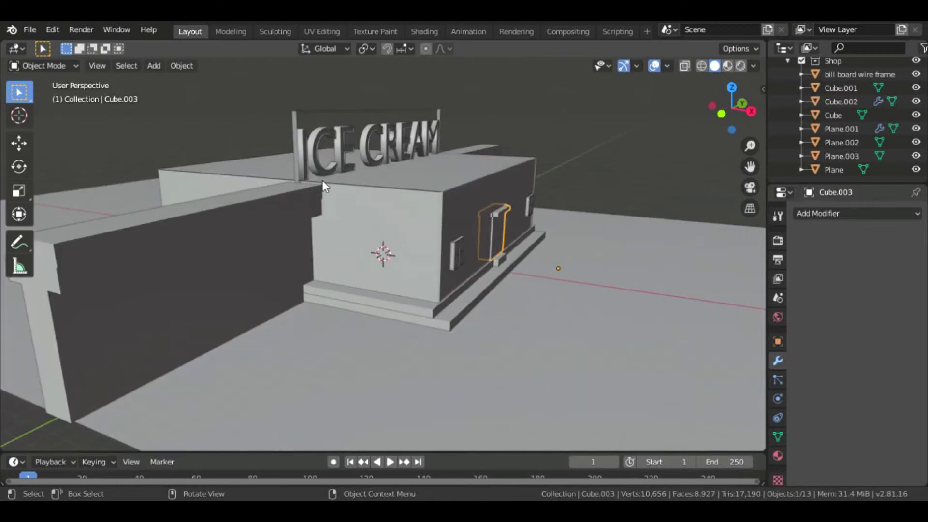
key("KP_4")
key("KP_4")
key("KP_4")
key("KP_4")
key("KP_4")
key("KP_4")
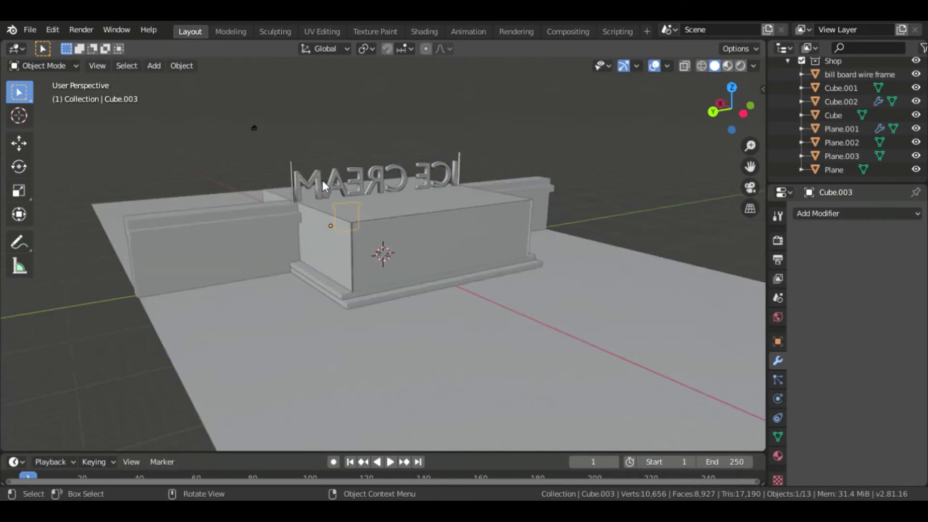
key("KP_4")
key("KP_4")
key("KP_4")
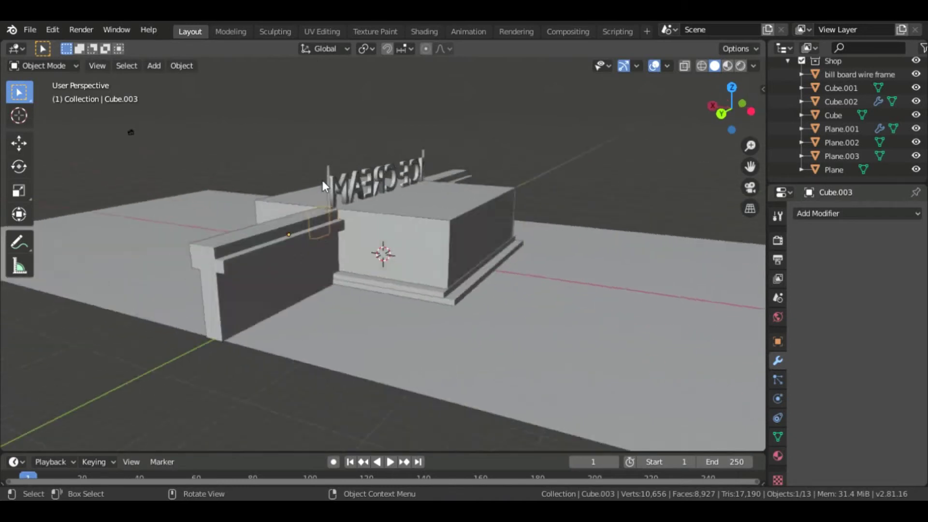
key("KP_4")
key("KP_0")
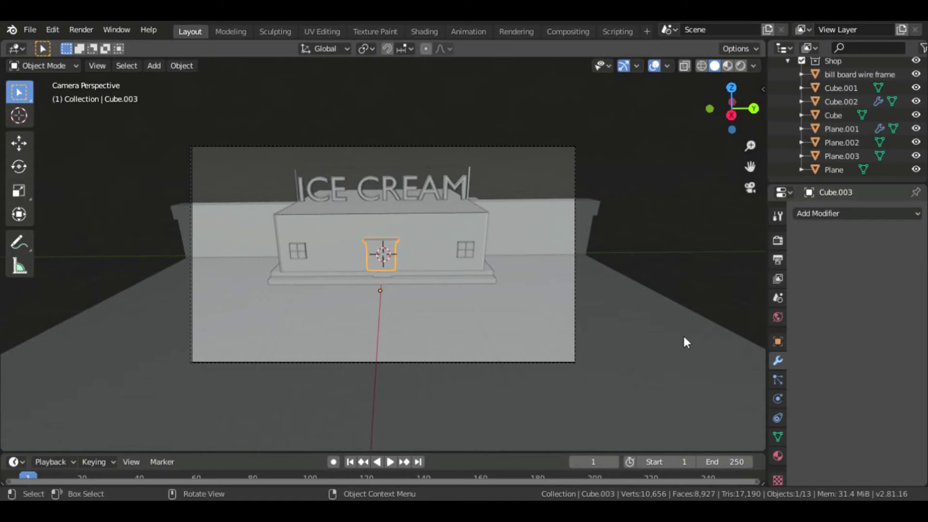
- Set the viewport to Rendered shading from the Z pie menu and deselect everything
key("z")
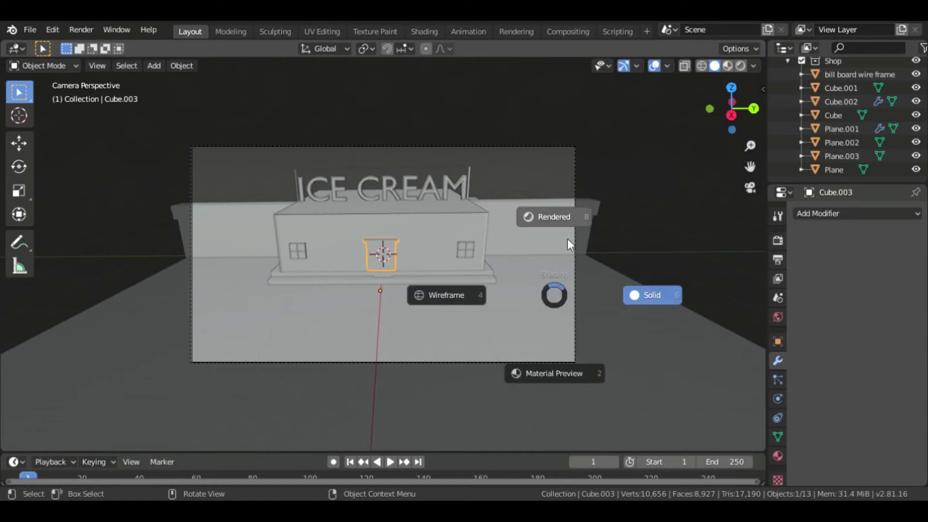
left_click(568, 239)
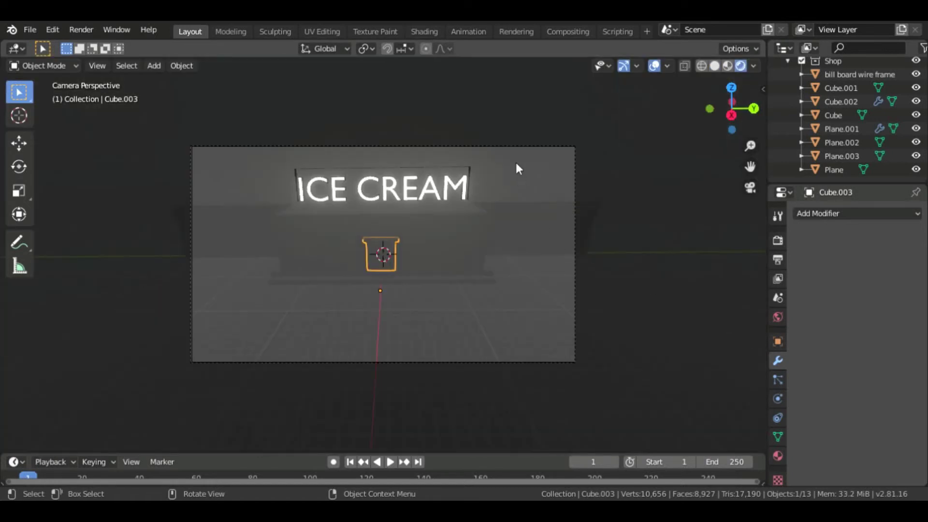
key("alt+a")
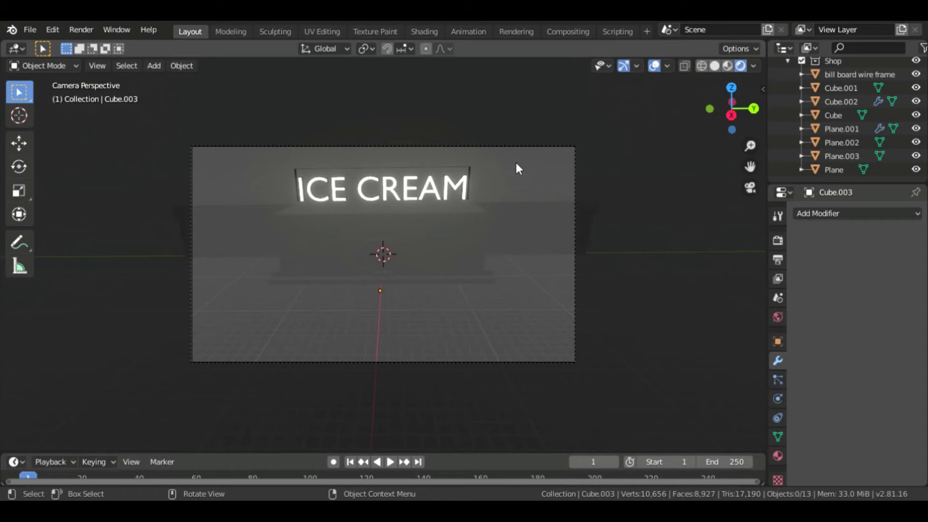